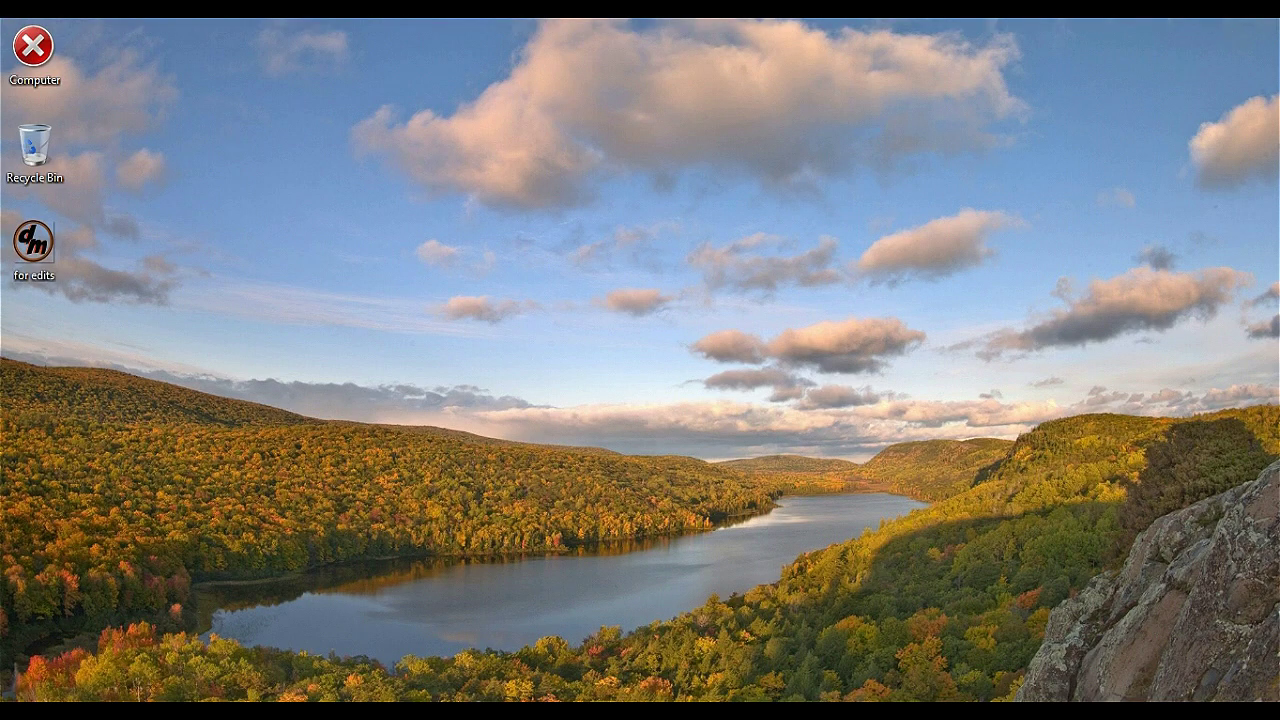
- Back in After Effects, add composition Comp 2 at 1920×1080, 30 fps, 10 seconds
key("alt+Tab")
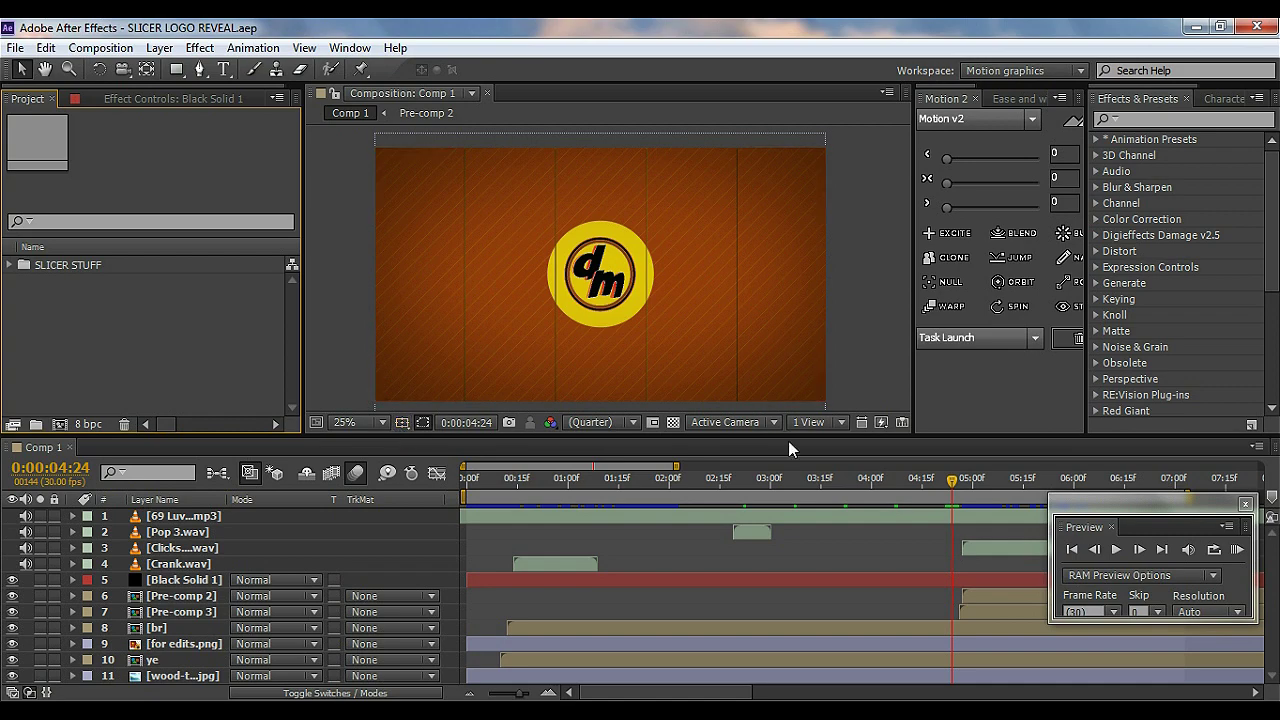
left_click(59, 424)
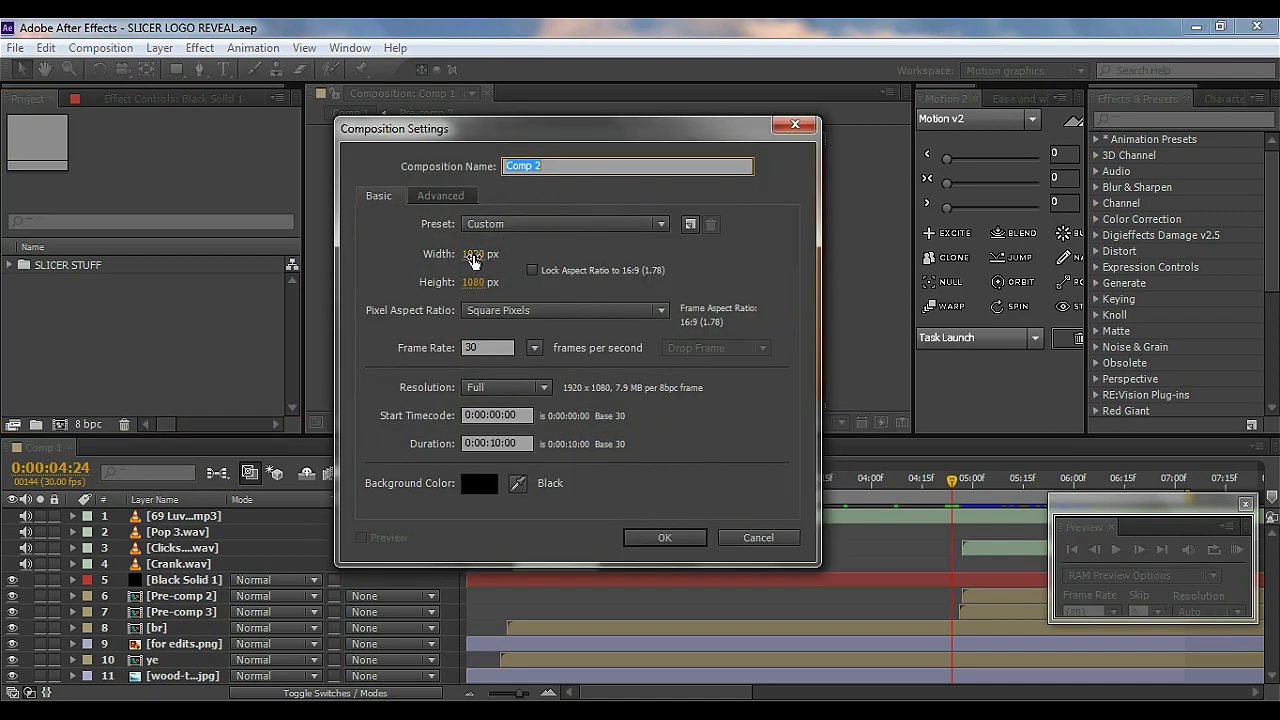
left_click(672, 537)
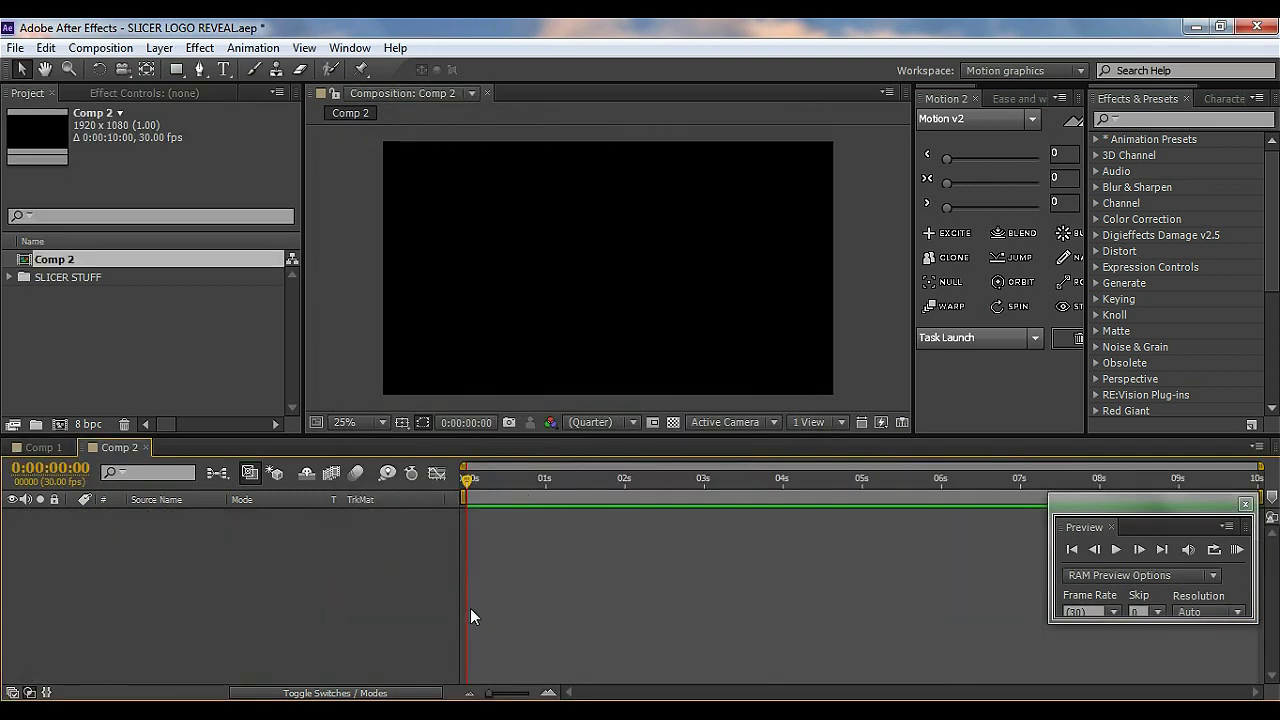
- Add a full-frame solid layer named bg in deep red CF1717
right_click(264, 573)
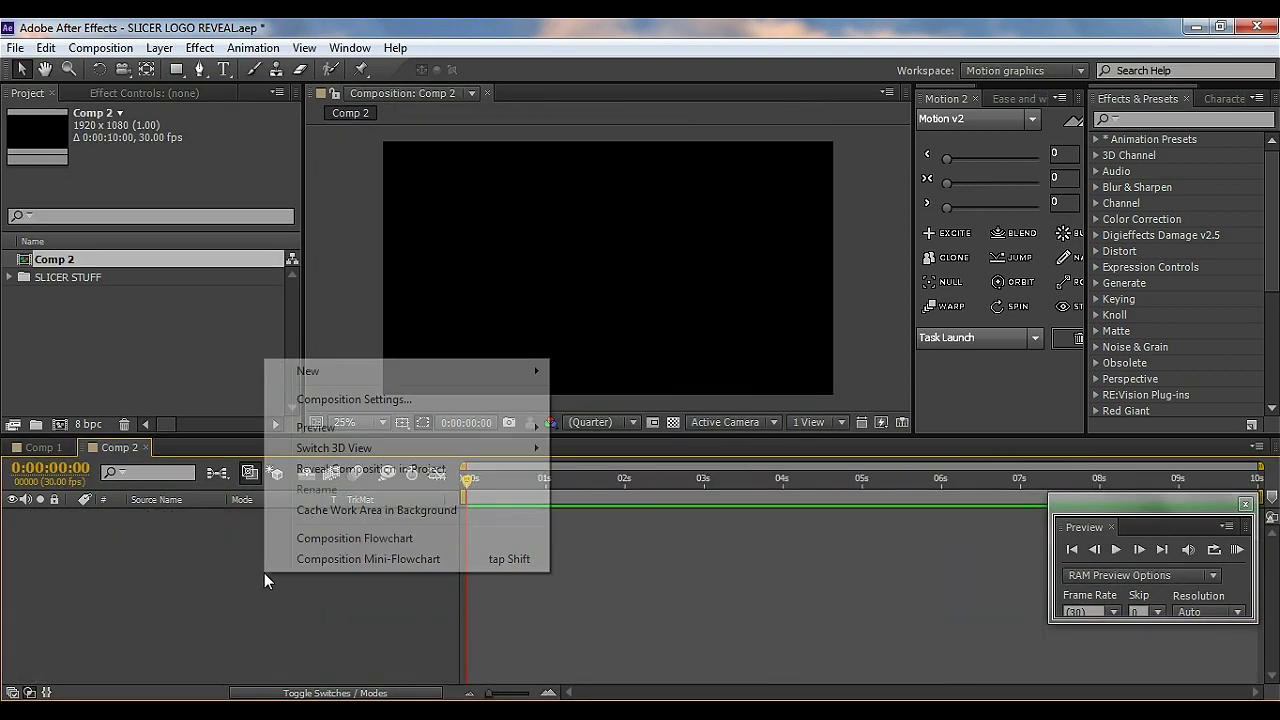
mouse_move(409, 376)
left_click(590, 420)
type("bg")
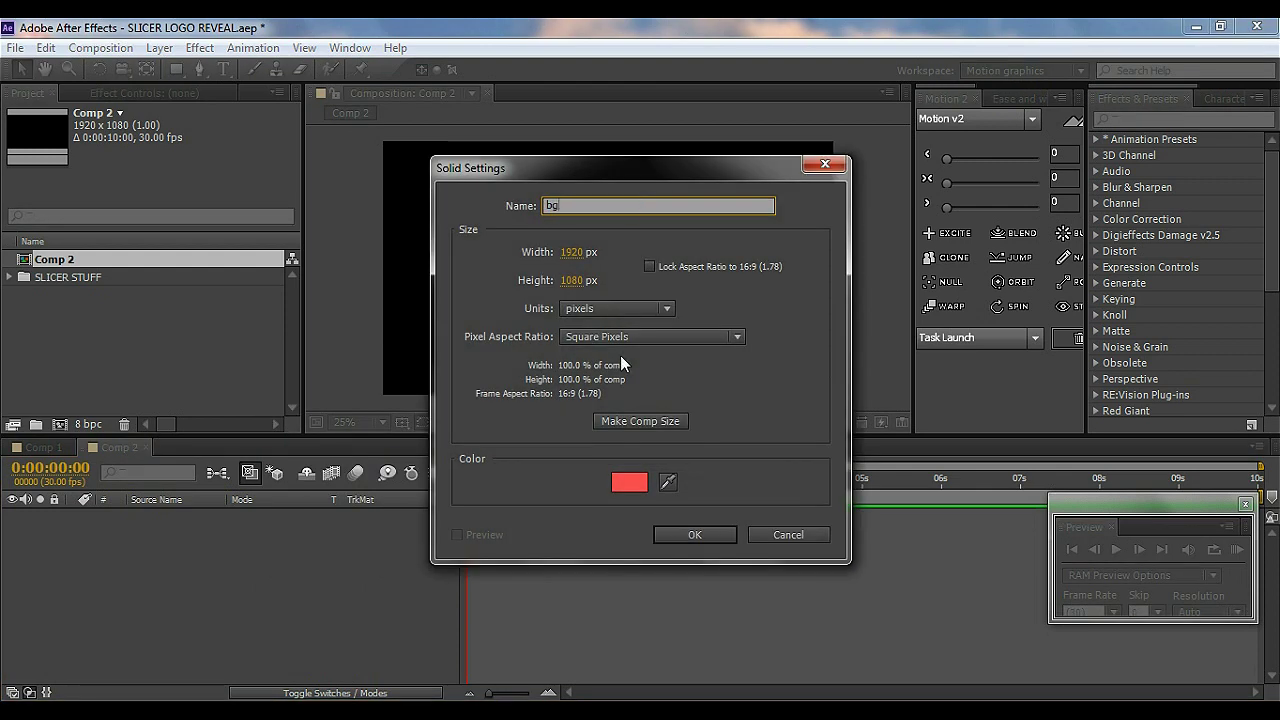
left_click(620, 484)
mouse_move(808, 432)
left_mouse_down()
mouse_move(829, 443)
mouse_move(809, 417)
mouse_move(822, 448)
left_mouse_up()
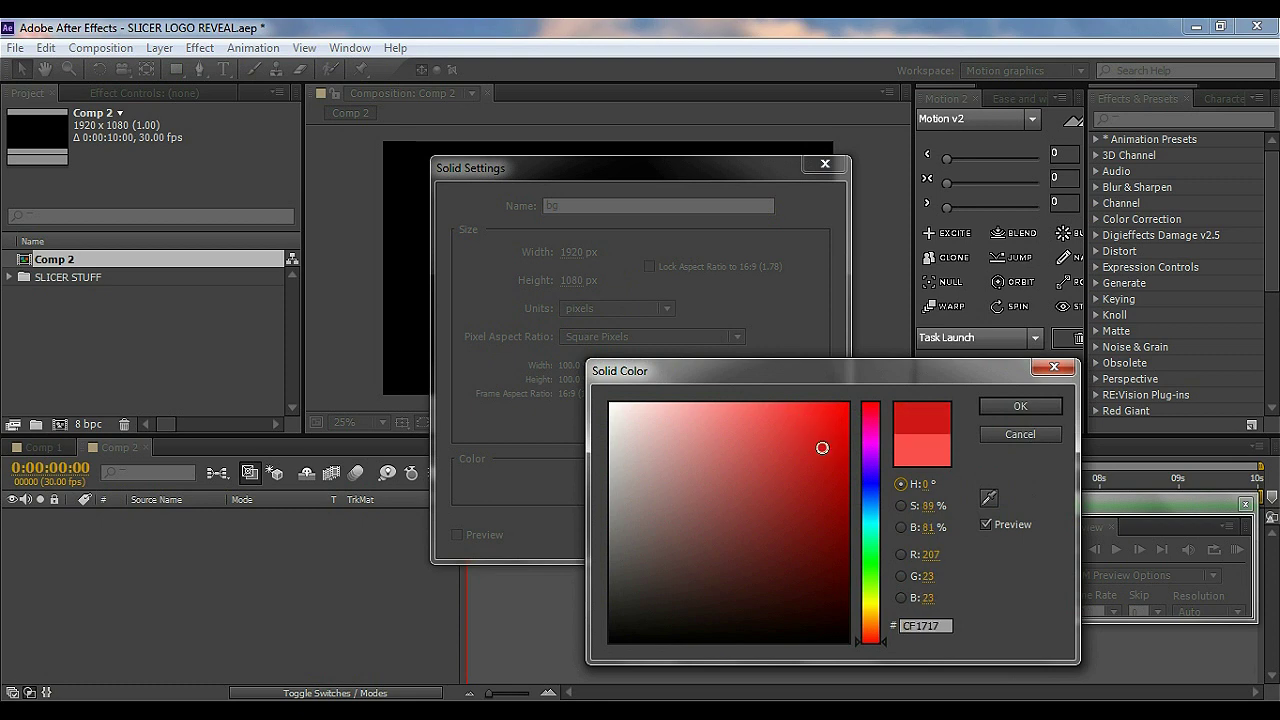
left_click(987, 409)
left_click(675, 535)
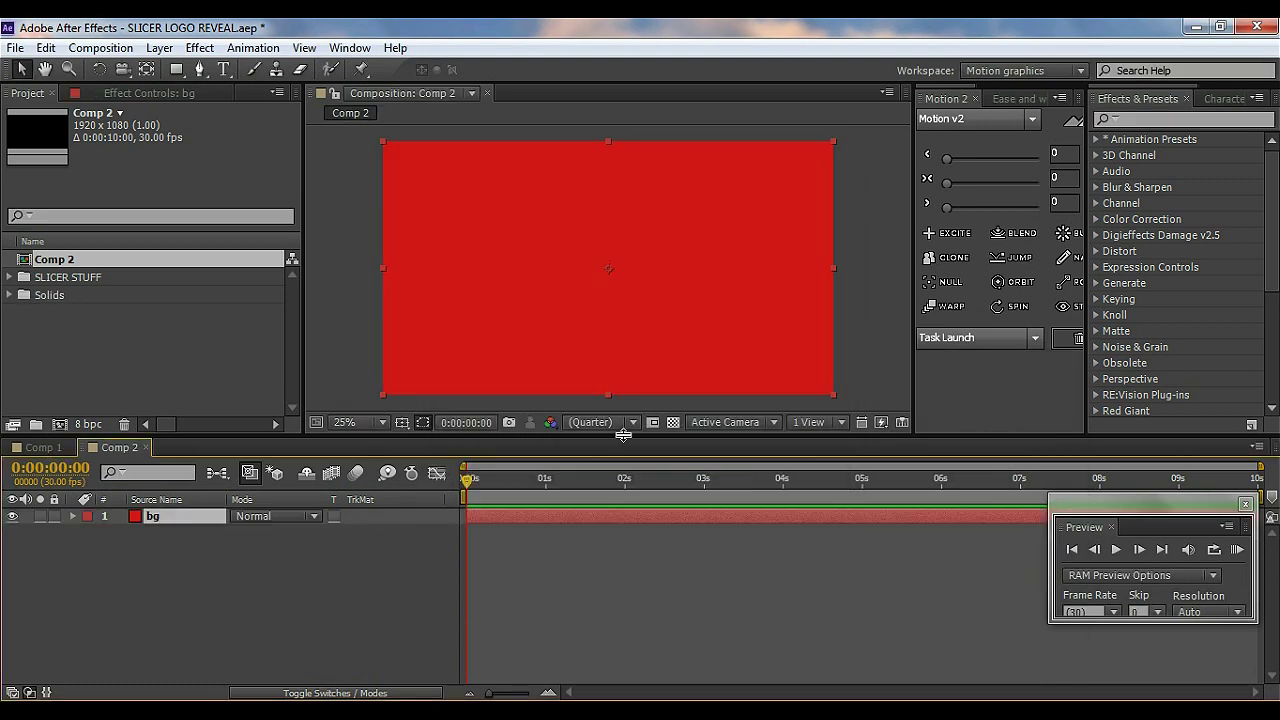
right_click(221, 655)
- Add a new shape layer containing a rectangle path with a cyan fill
mouse_move(481, 453)
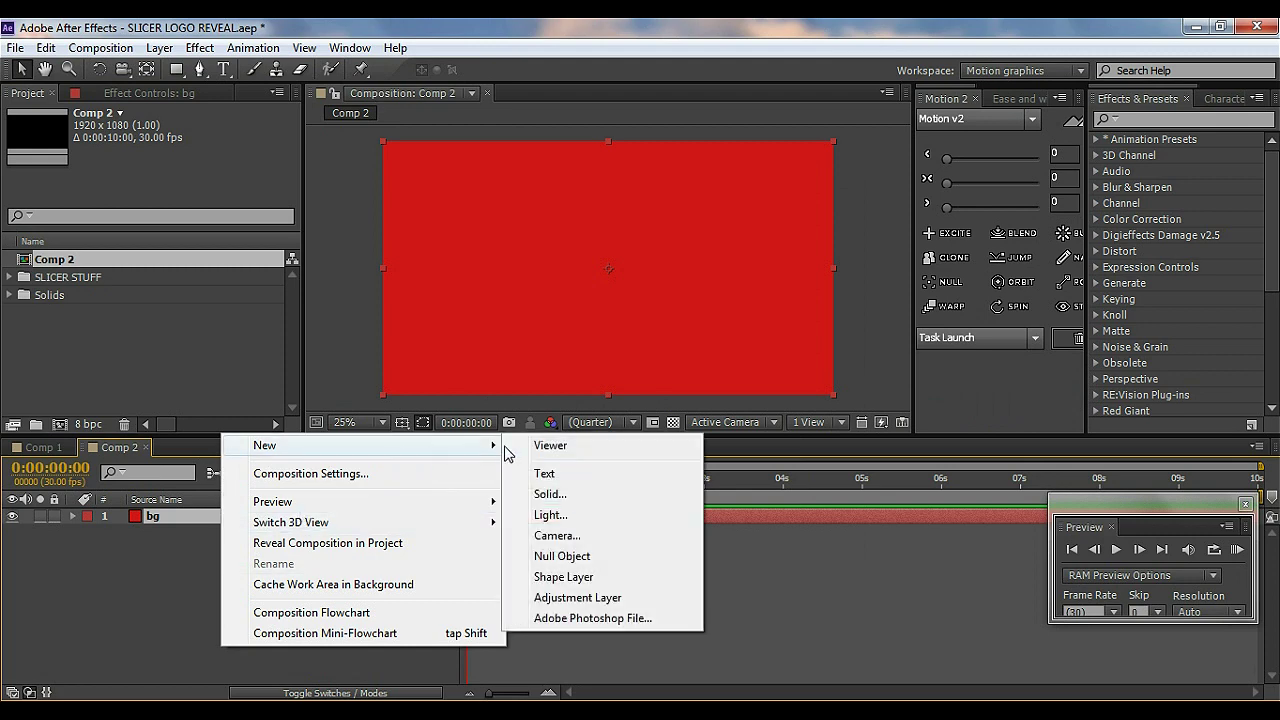
left_click(583, 577)
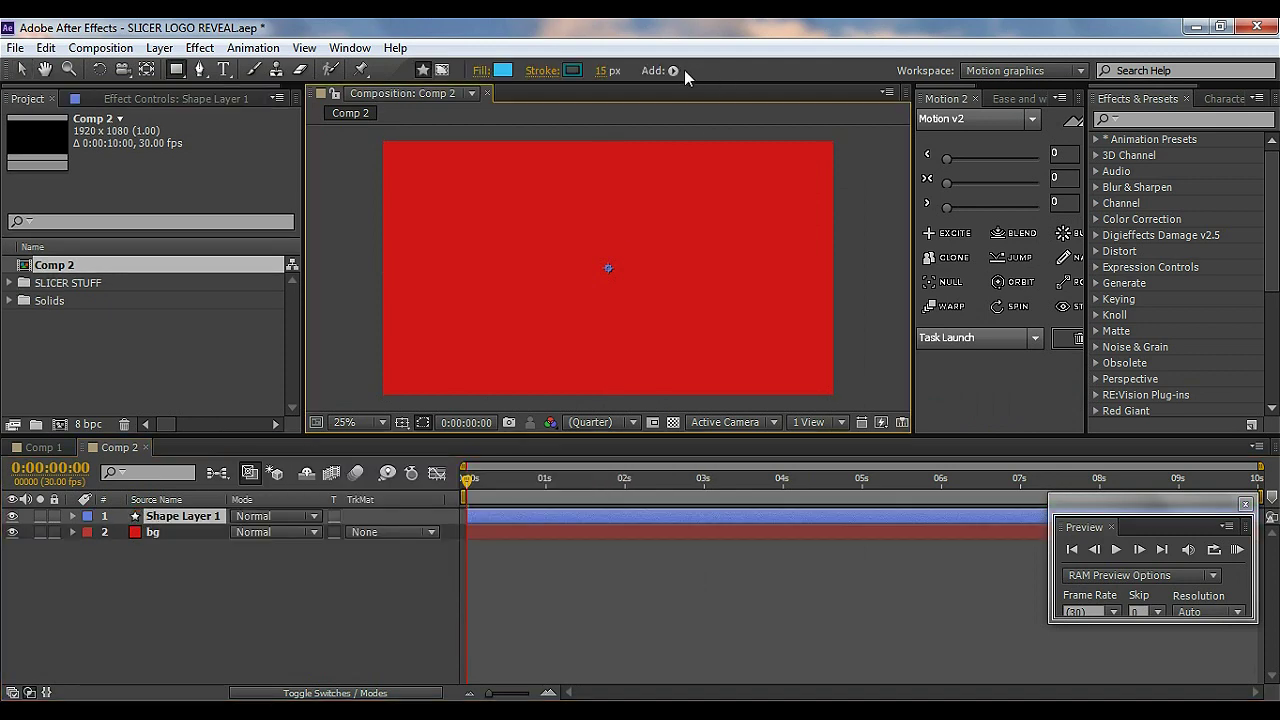
left_click(676, 71)
left_click(737, 103)
left_click(670, 71)
left_click(723, 192)
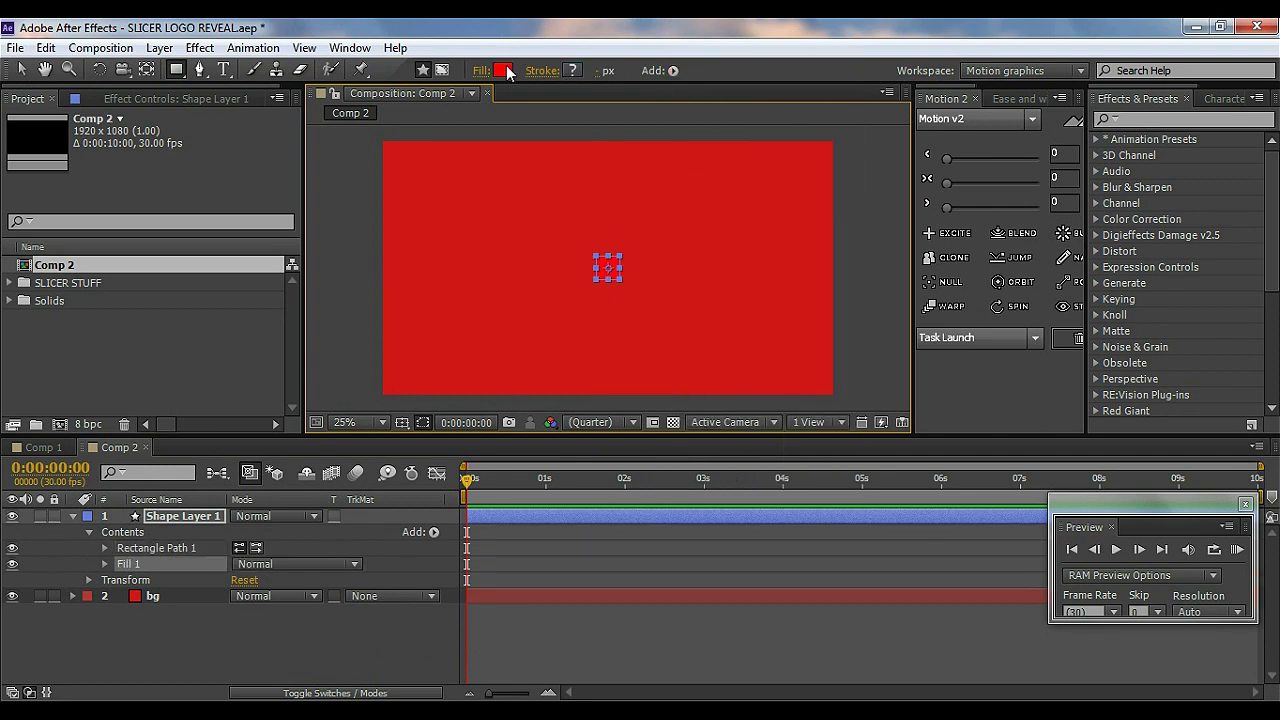
left_click(503, 70)
left_click_drag(860, 489, 871, 524)
left_click(1020, 406)
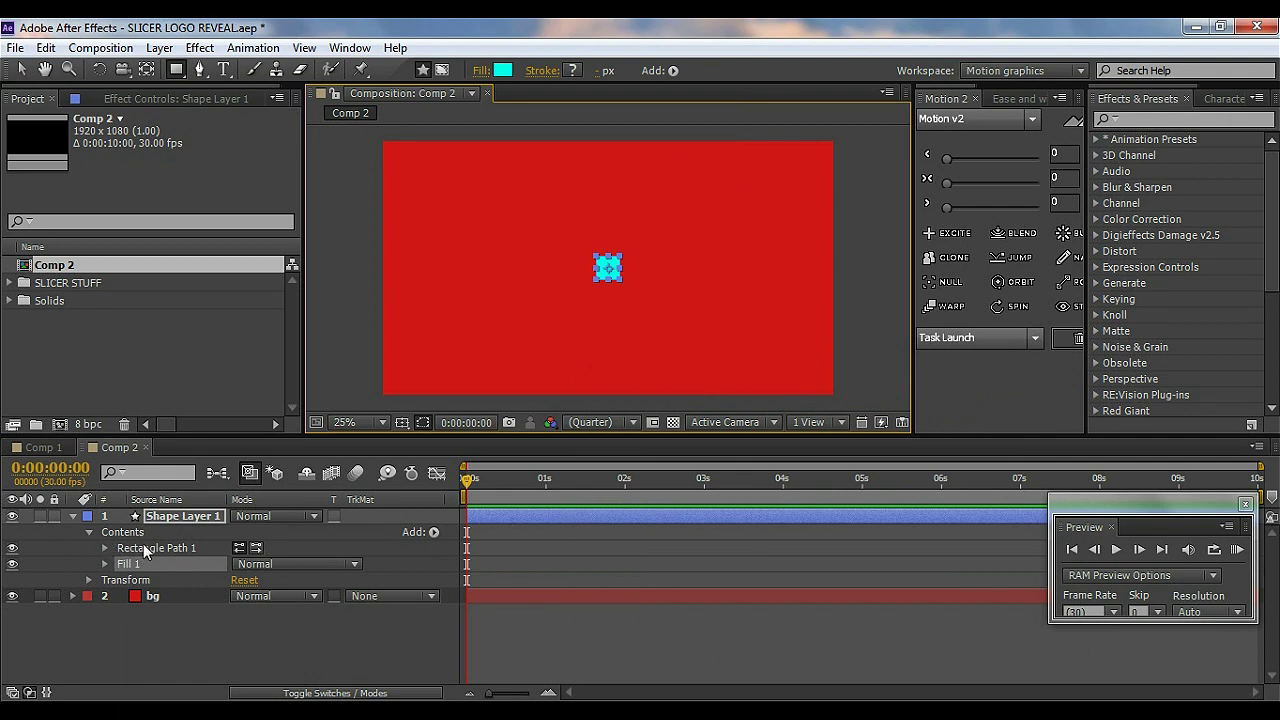
- Unlink the rectangle size and set it to 320 wide by 1080 high
left_click(105, 550)
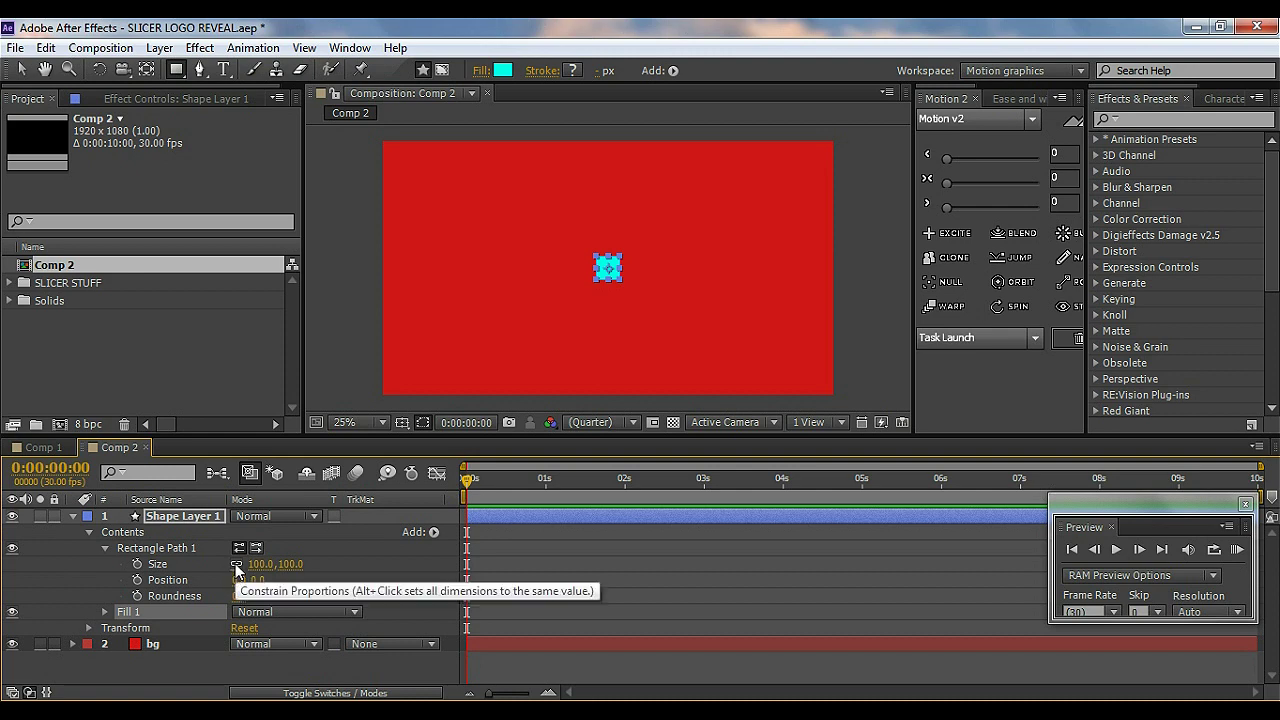
left_click(237, 564)
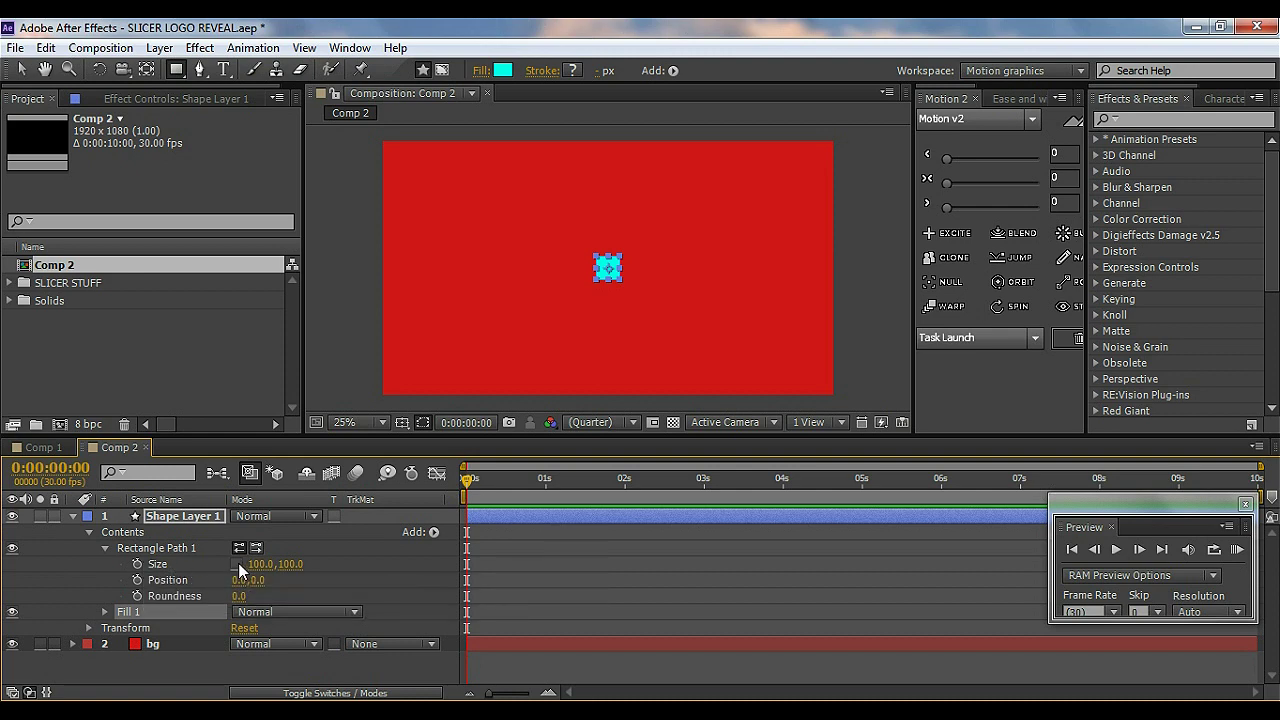
left_click(260, 564)
type("19")
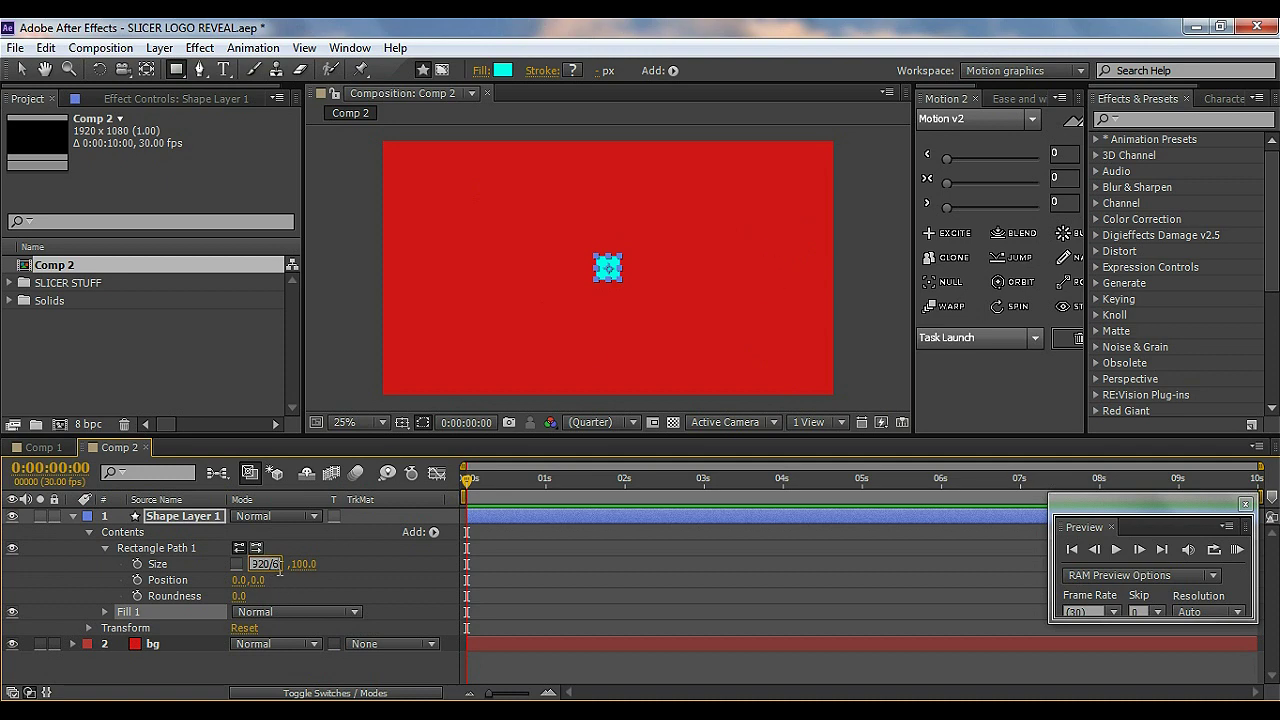
key("Return")
left_click(304, 566)
type("1080")
left_click(73, 516)
left_click(195, 569)
left_click(170, 516)
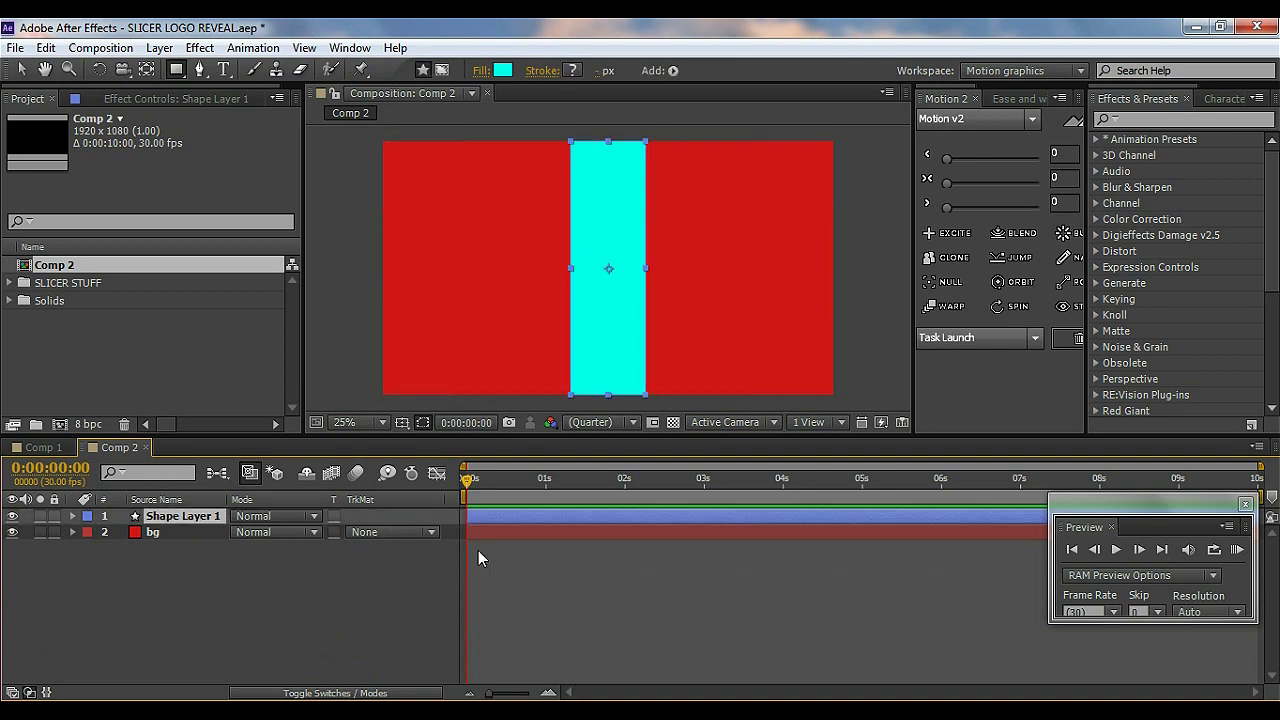
left_click(1141, 121)
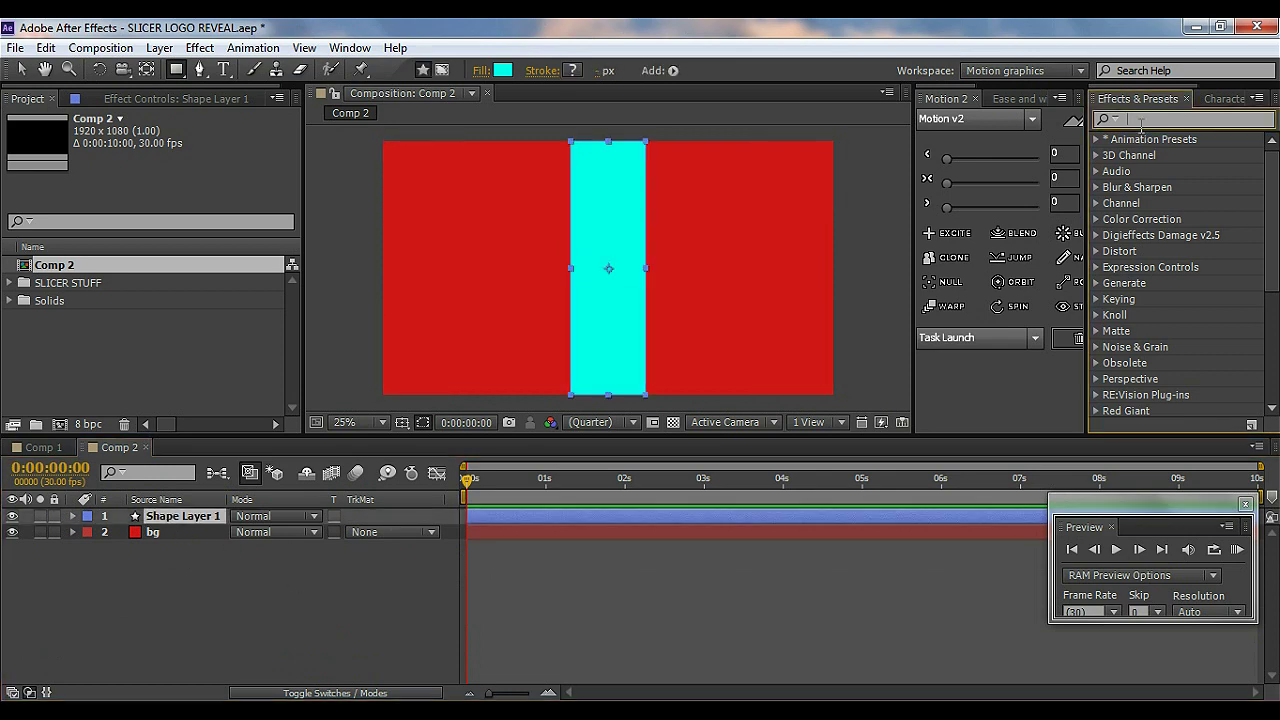
- Find Drop Shadow in Effects & Presets and apply it to the cyan bar layer
type("dr")
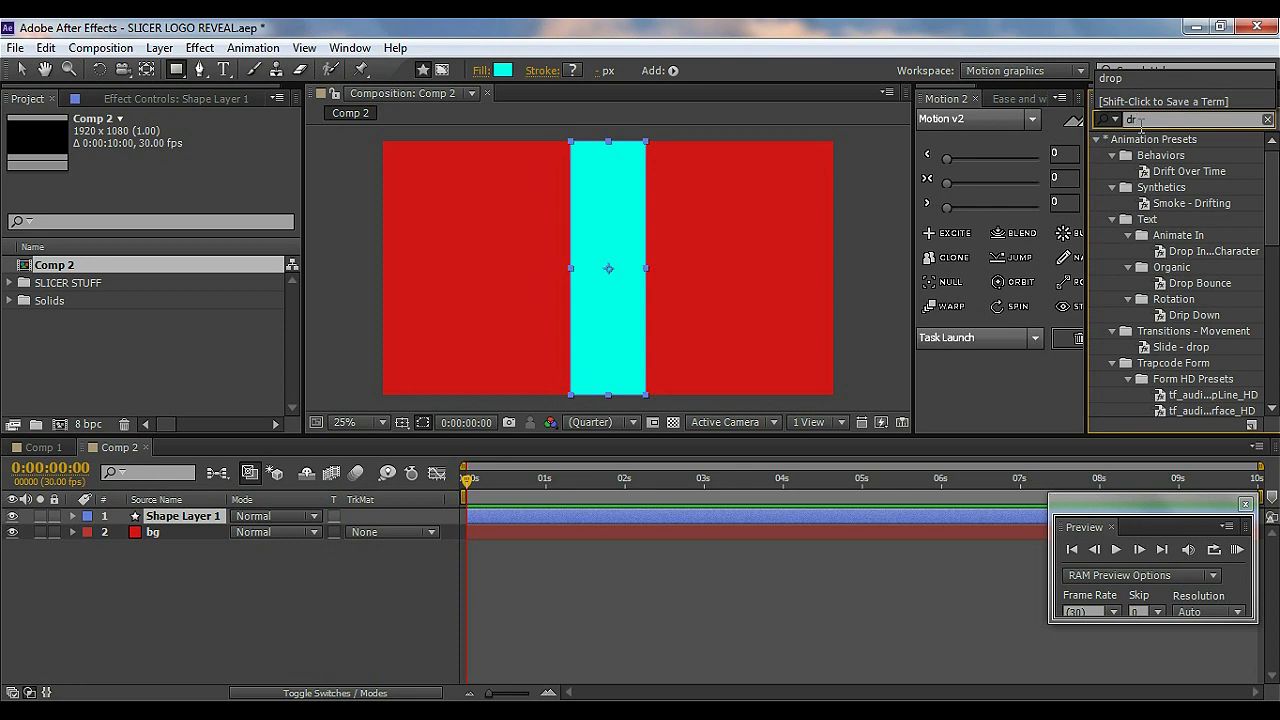
type("op")
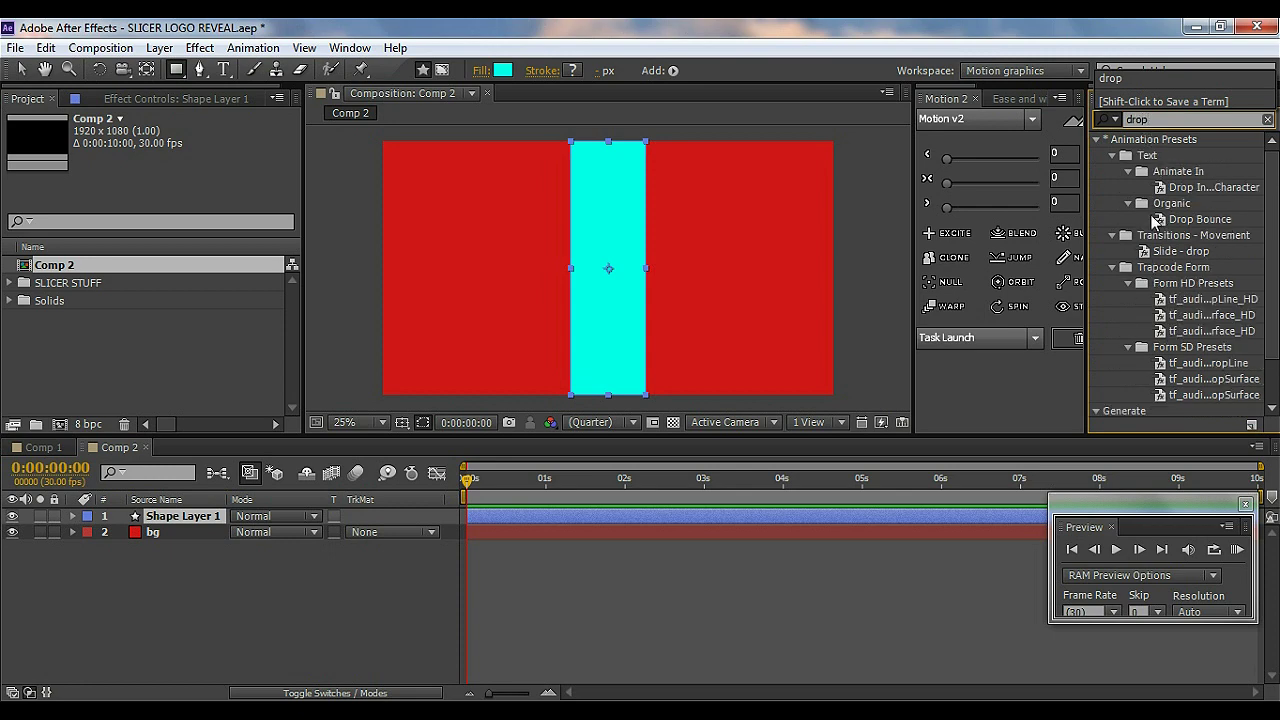
scroll(1150, 250, "down", 1)
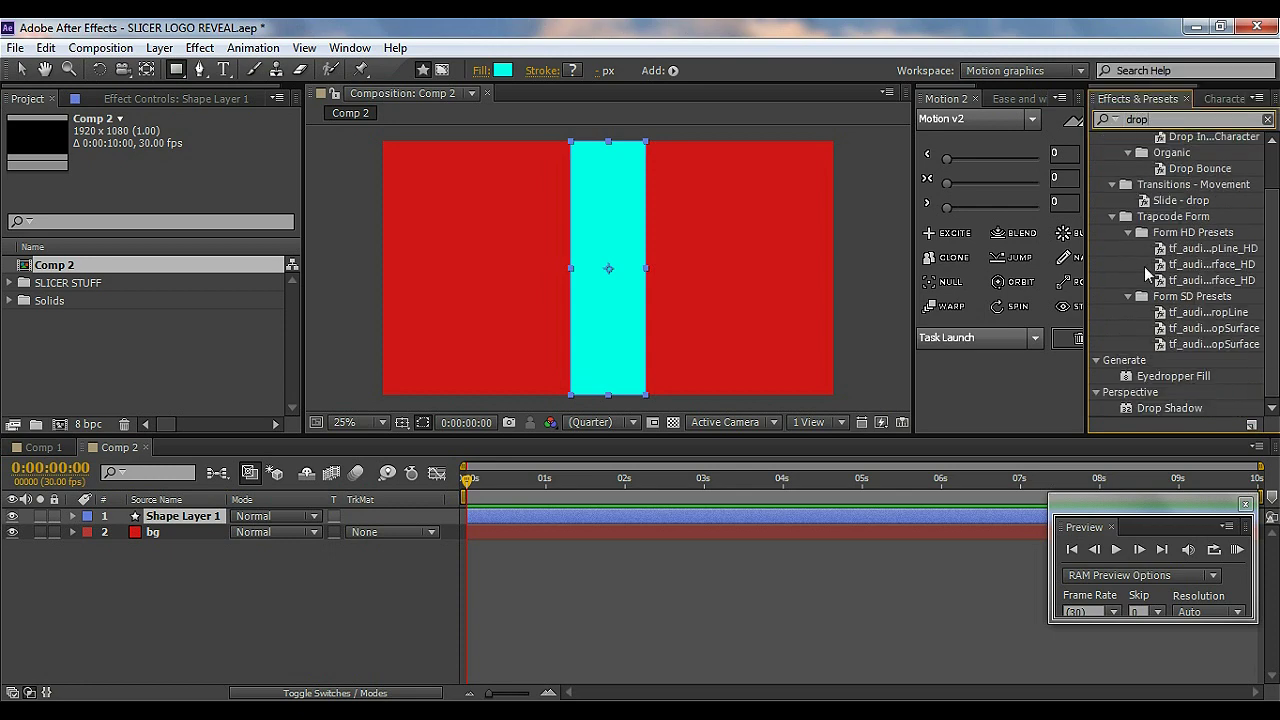
left_click(1177, 407)
left_click_drag(1172, 406, 185, 517)
scroll(670, 325, "up", 2)
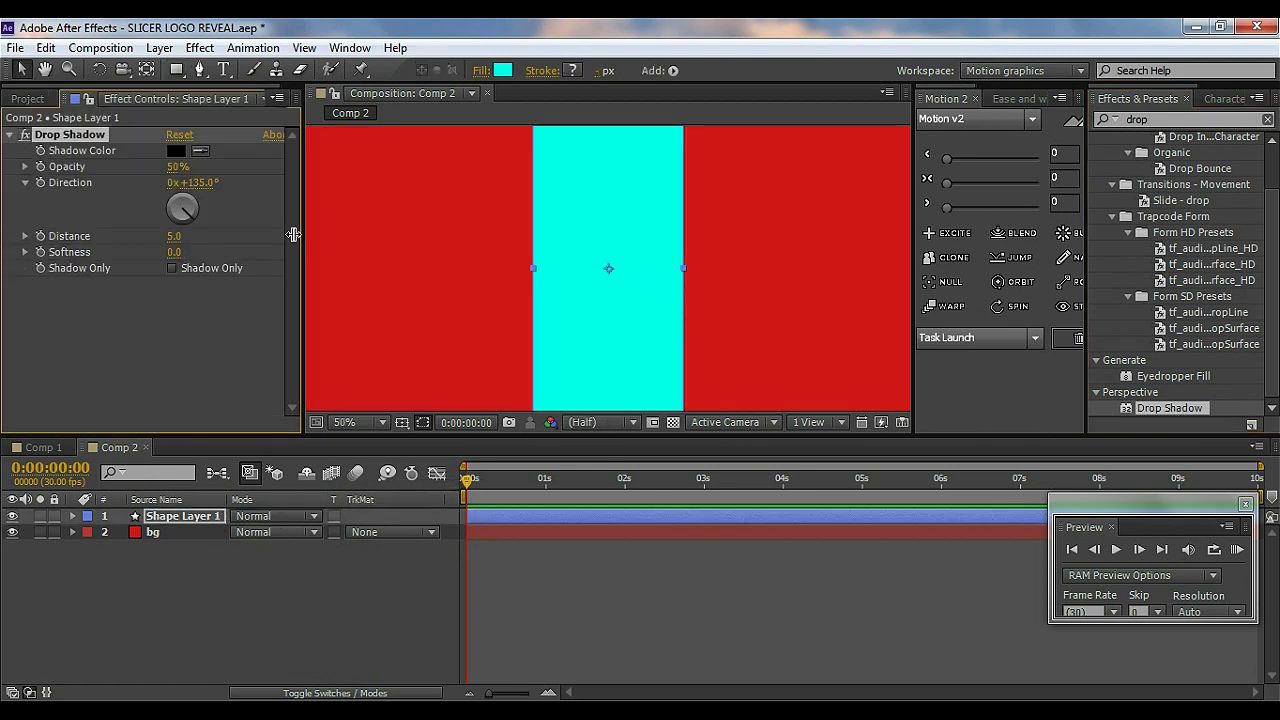
- Set the drop shadow to 70% opacity, distance 7 and softness 3
left_click(177, 167)
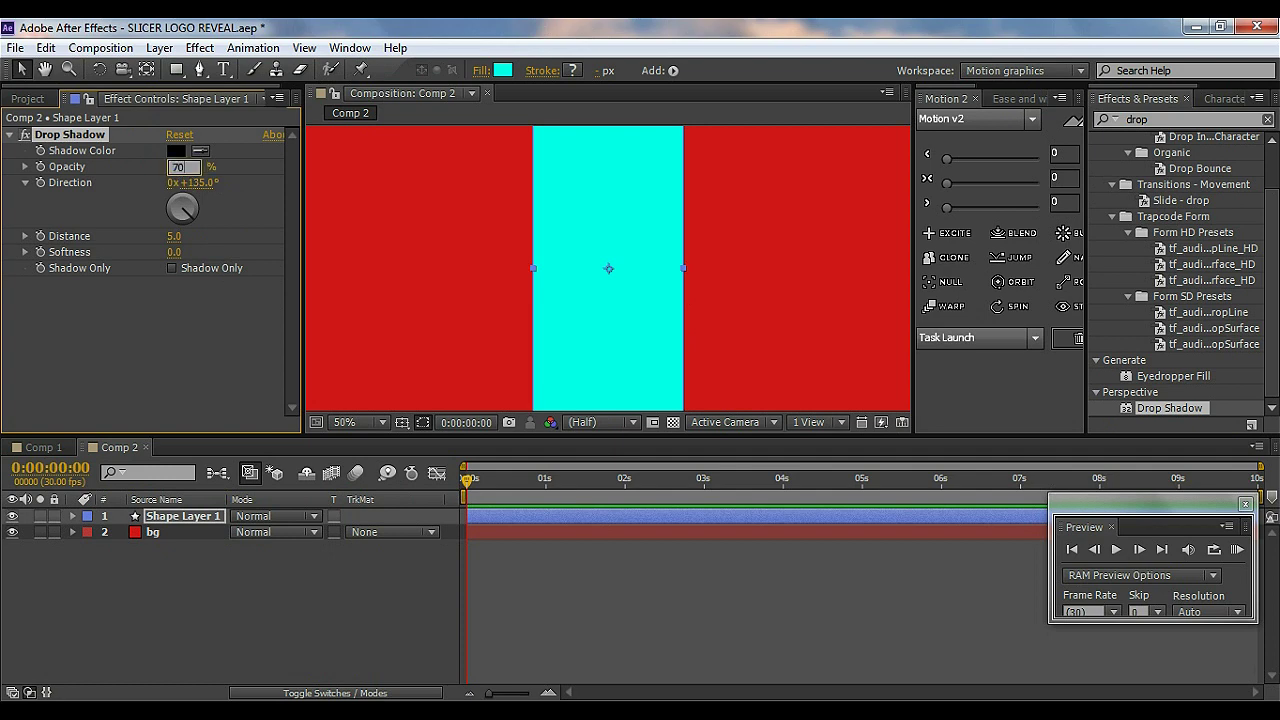
type("70")
key("Return")
left_click(174, 236)
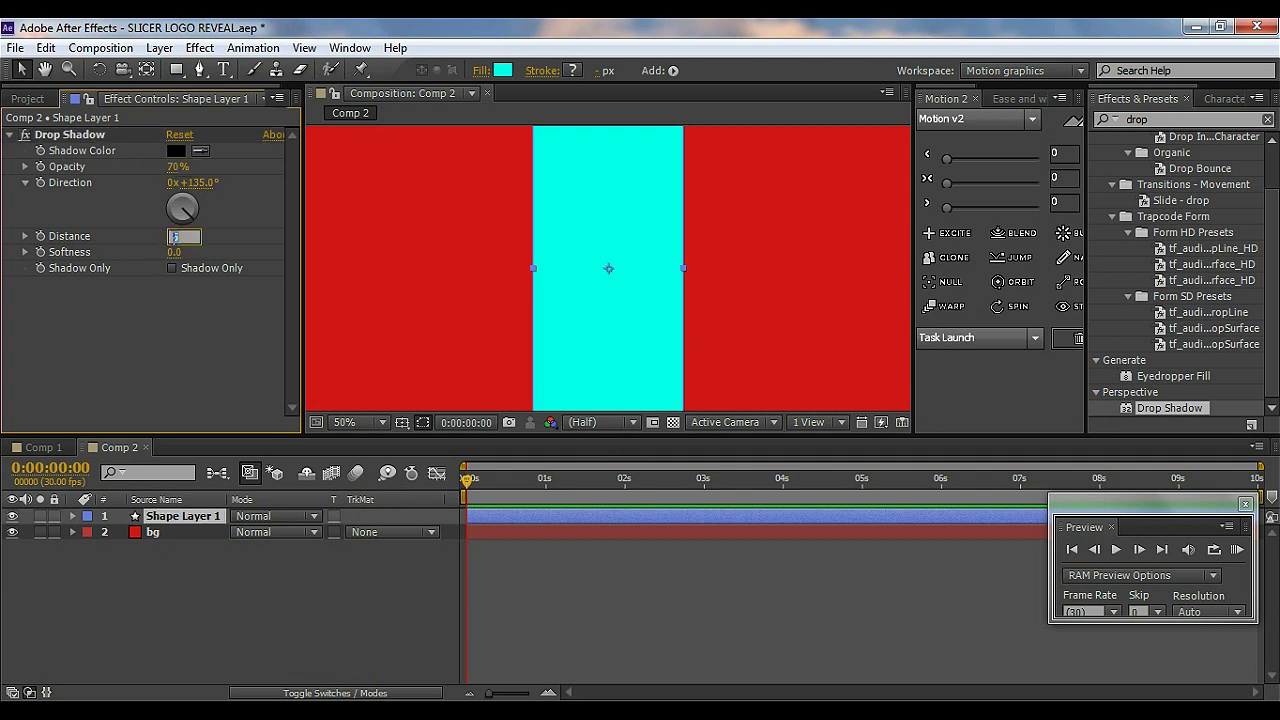
type("7")
key("Return")
left_click(174, 253)
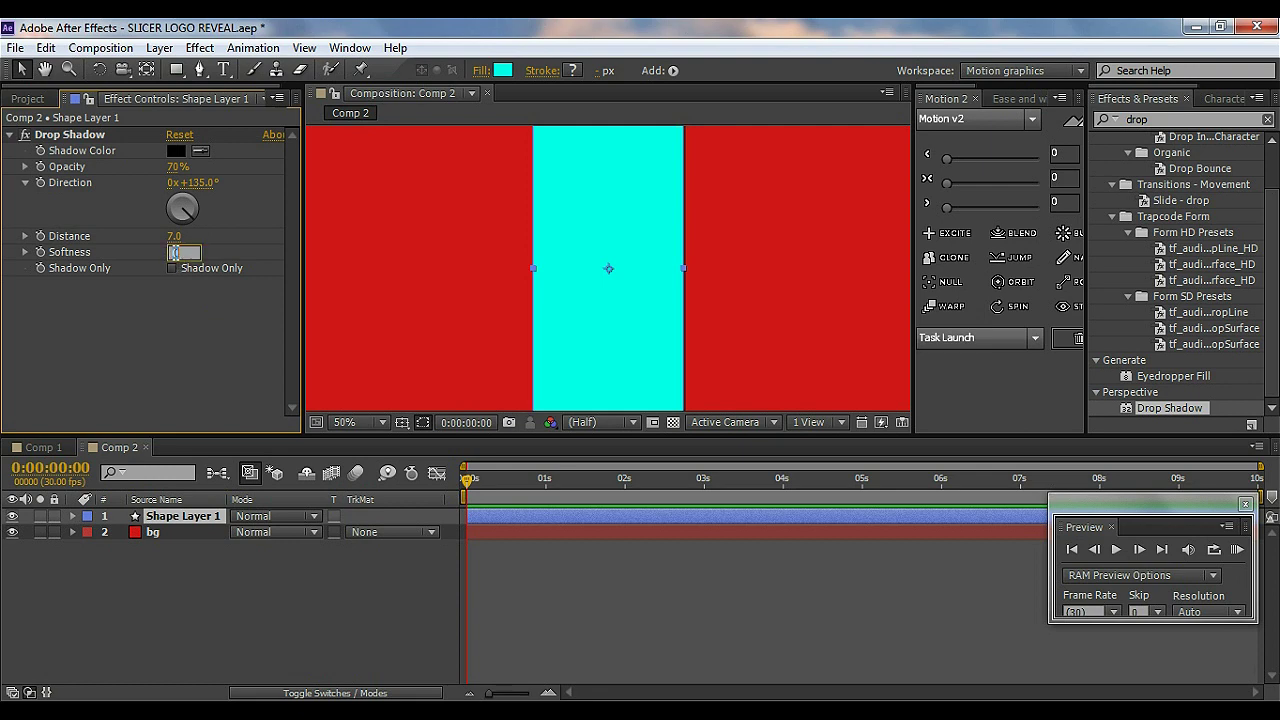
type("3")
key("Return")
scroll(680, 306, "down", 1)
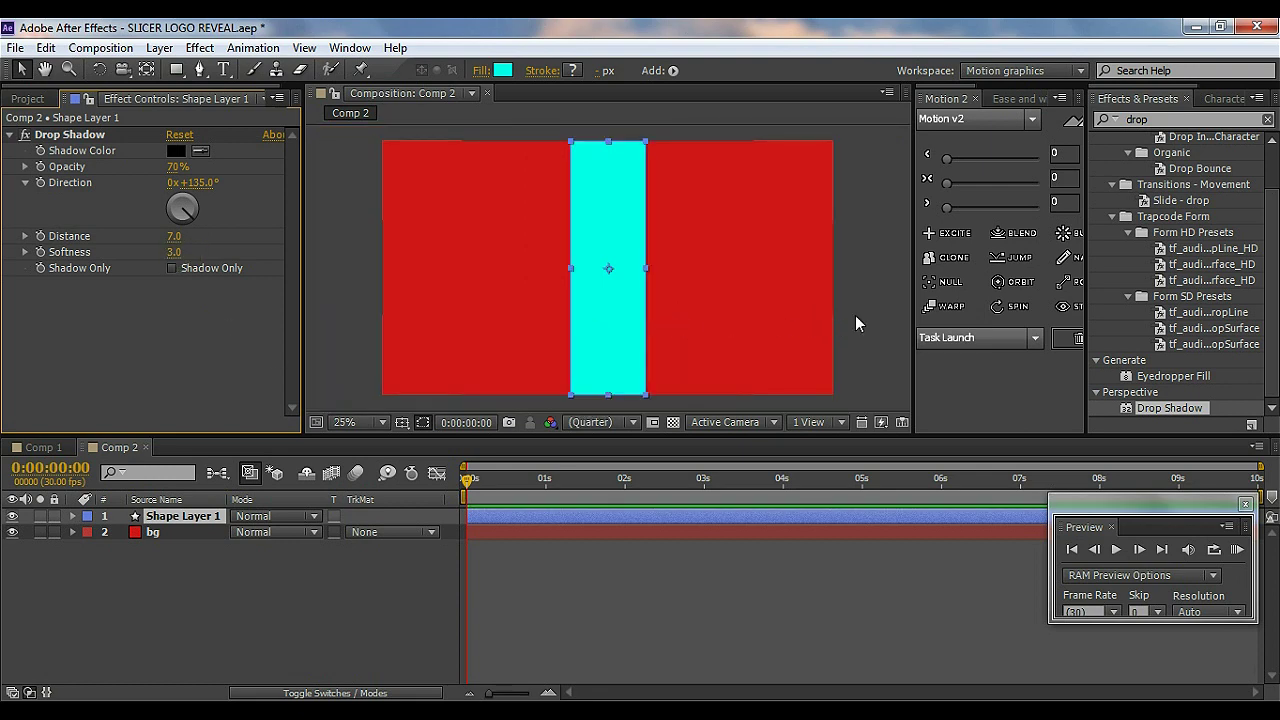
key("s")
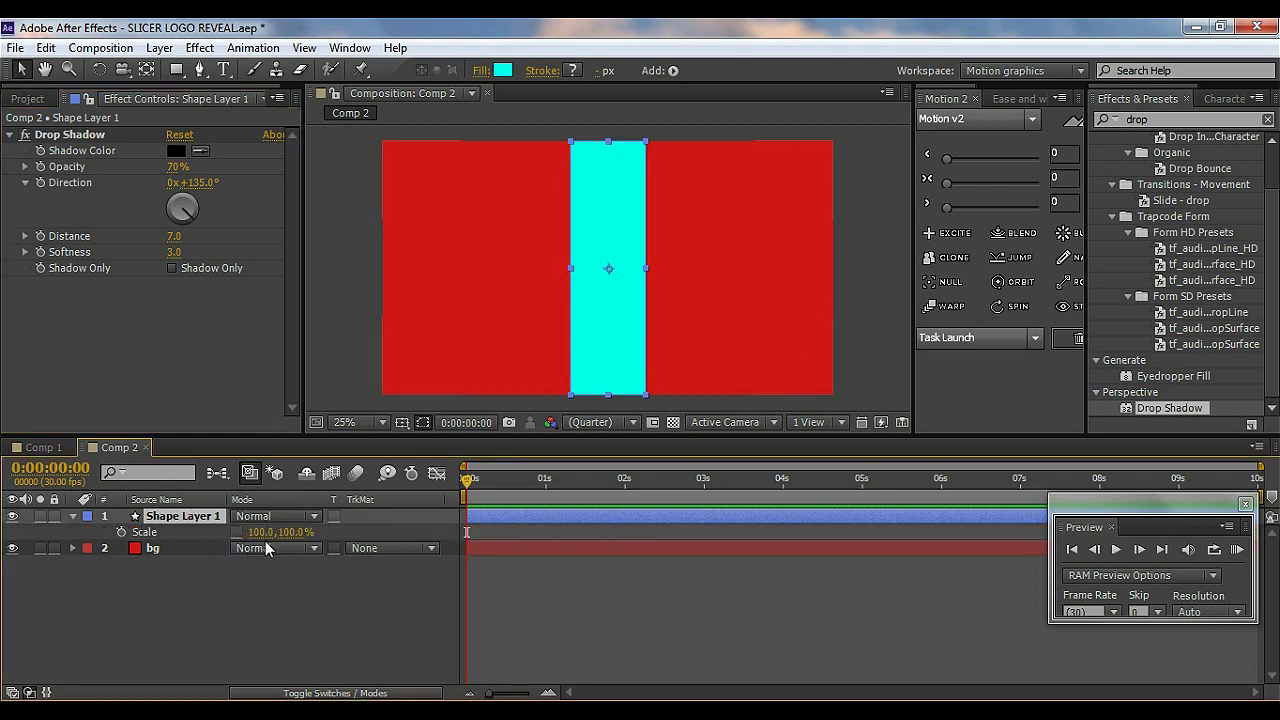
- Keep the bar at 100% scale and move its anchor point to the bar's bottom edge
left_click_drag(262, 533, 284, 547)
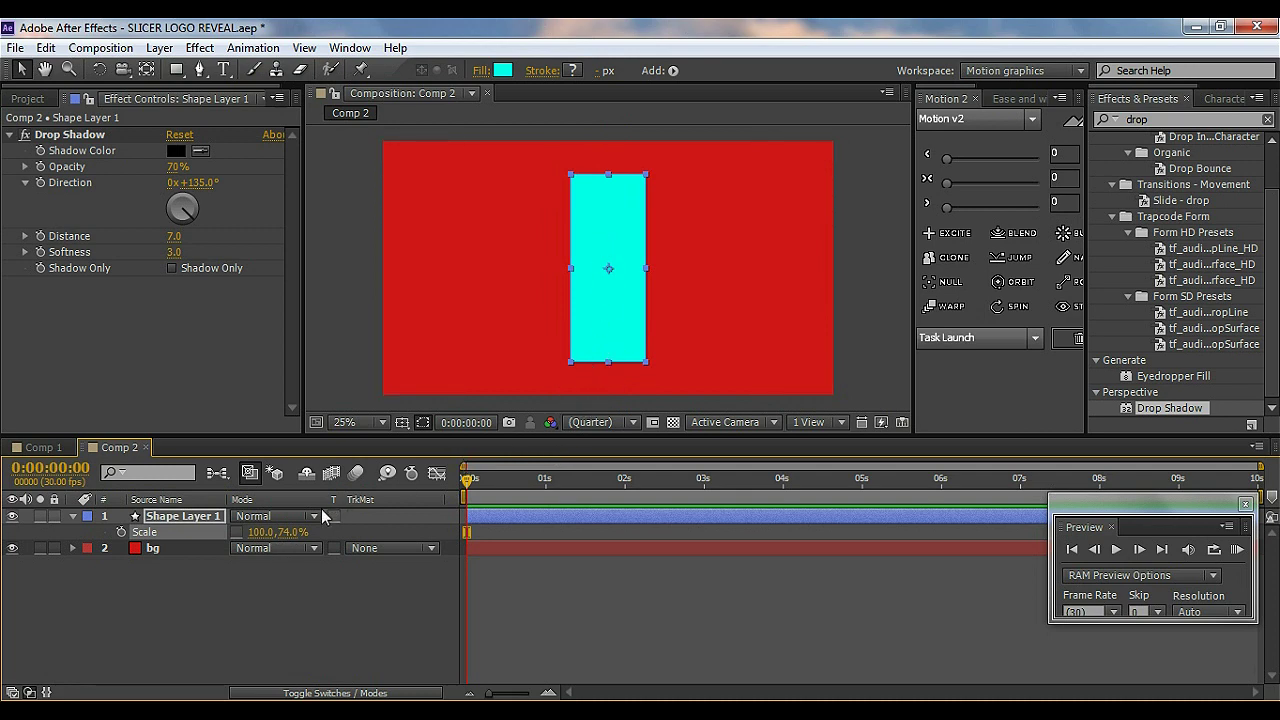
left_click(287, 531)
key("Return")
left_click(597, 315)
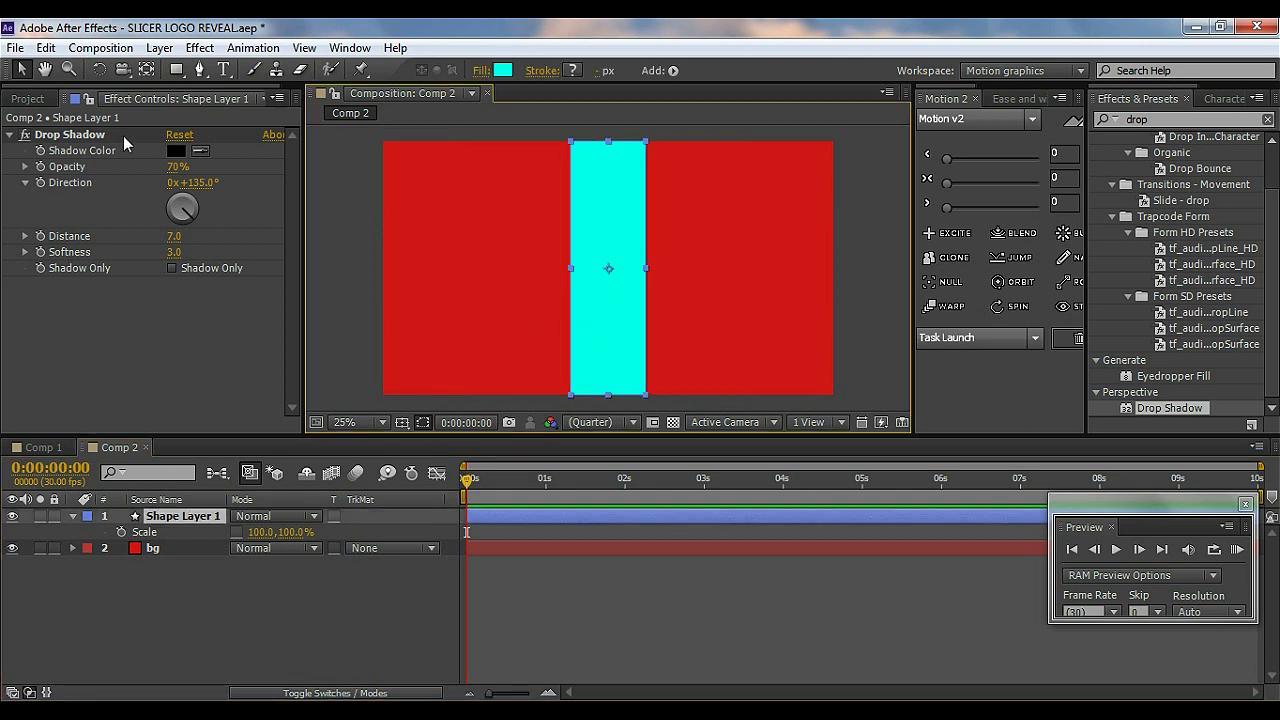
left_click(146, 68)
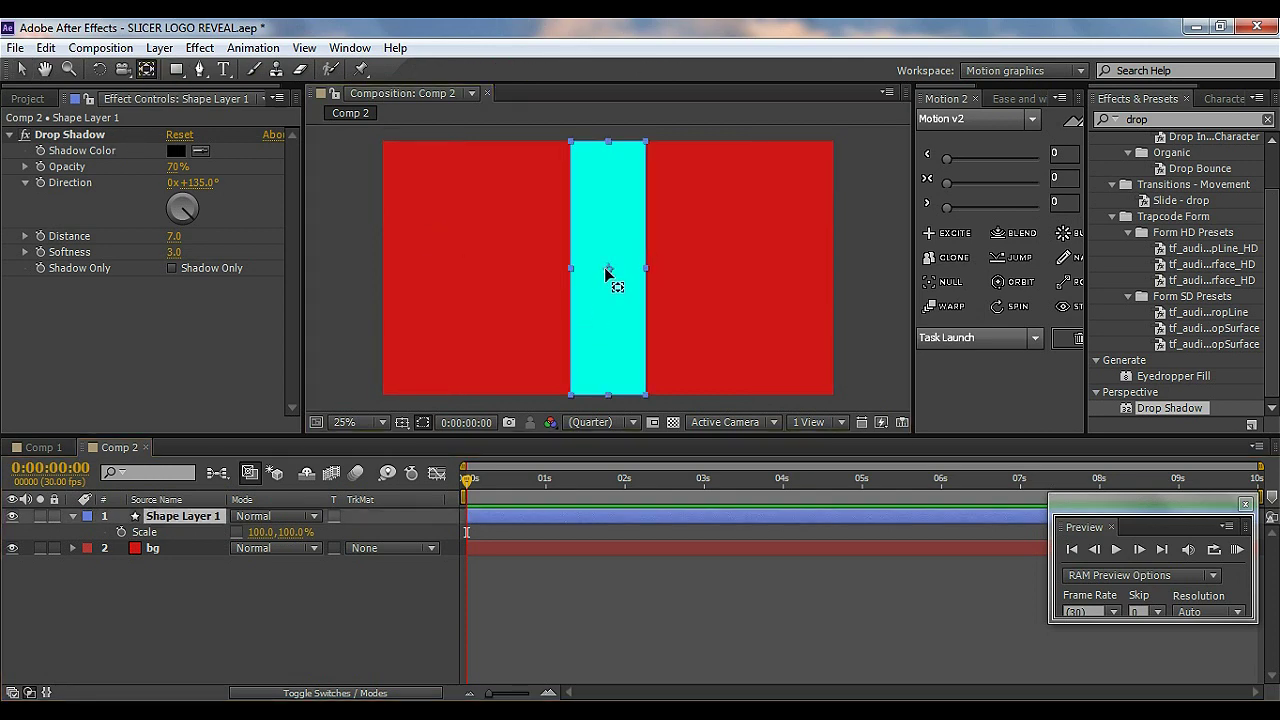
left_click_drag(612, 269, 607, 393)
left_click(20, 70)
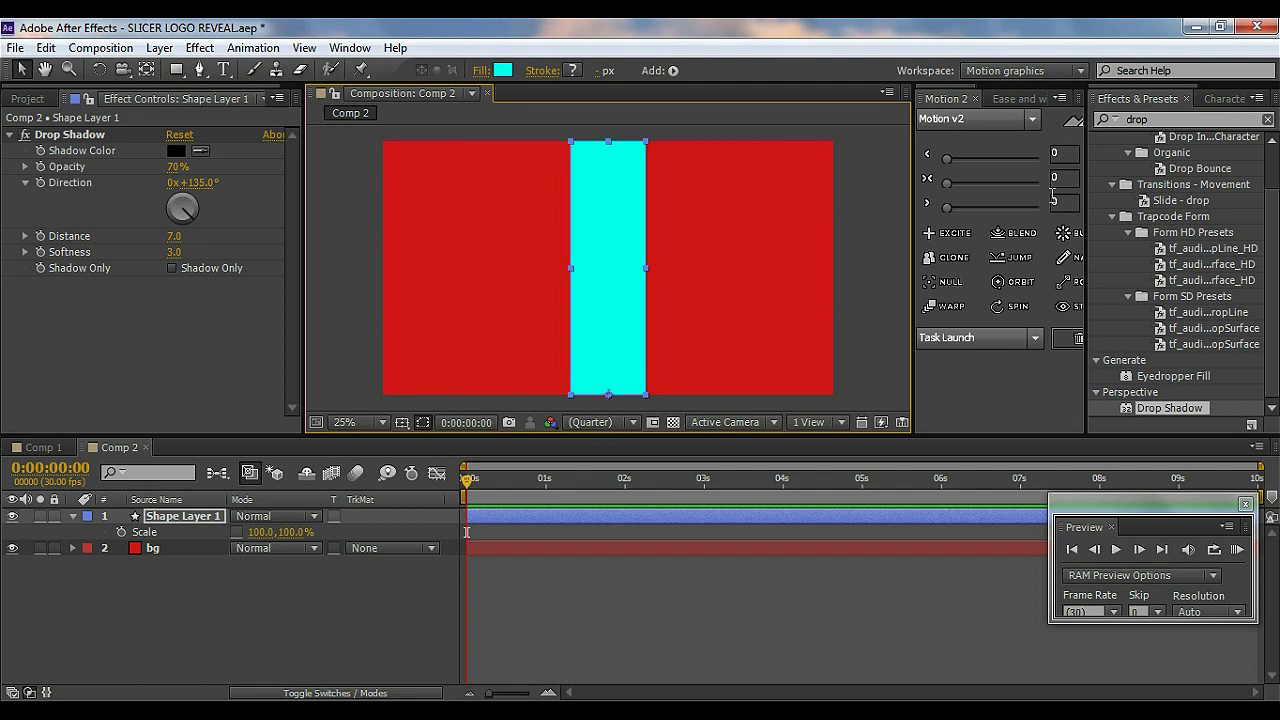
left_click_drag(913, 170, 887, 175)
left_click(1071, 179)
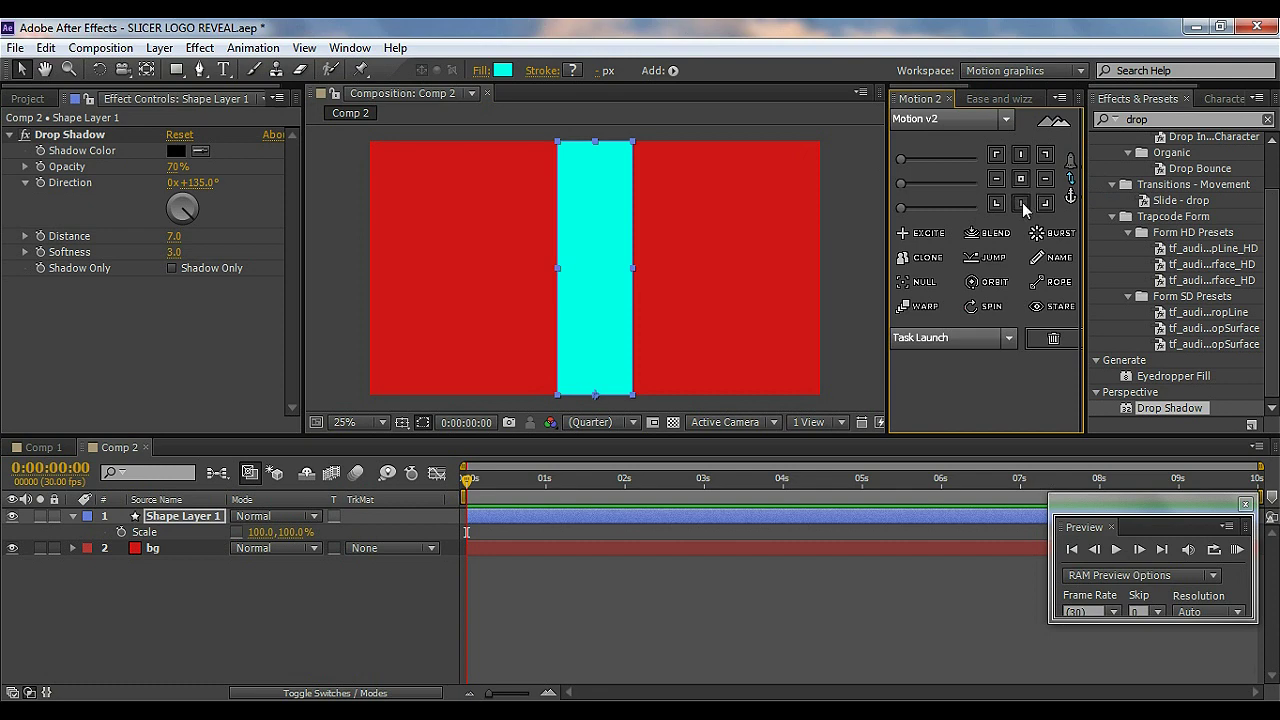
left_click_drag(888, 195, 991, 204)
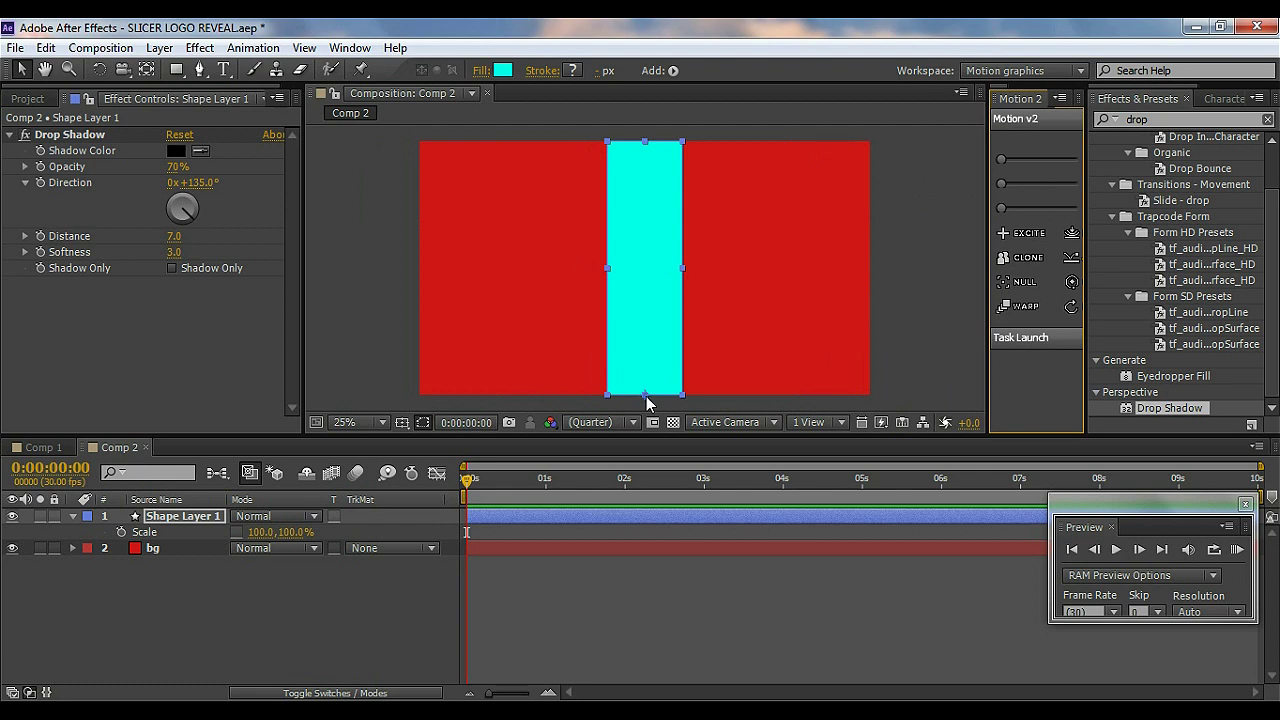
- Place the bar at the frame's left edge, position 160,1080
left_click(137, 621)
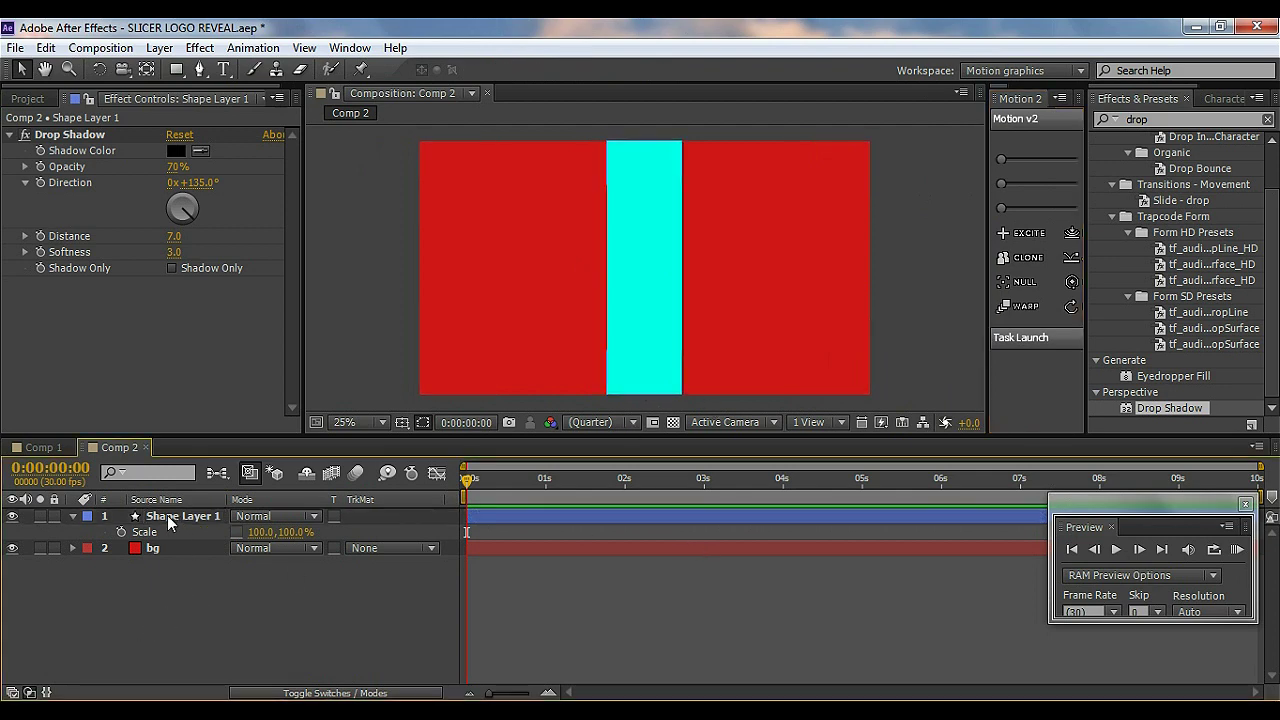
left_click(170, 517)
key("p")
left_click_drag(278, 532, 155, 535)
key("ctrl+z")
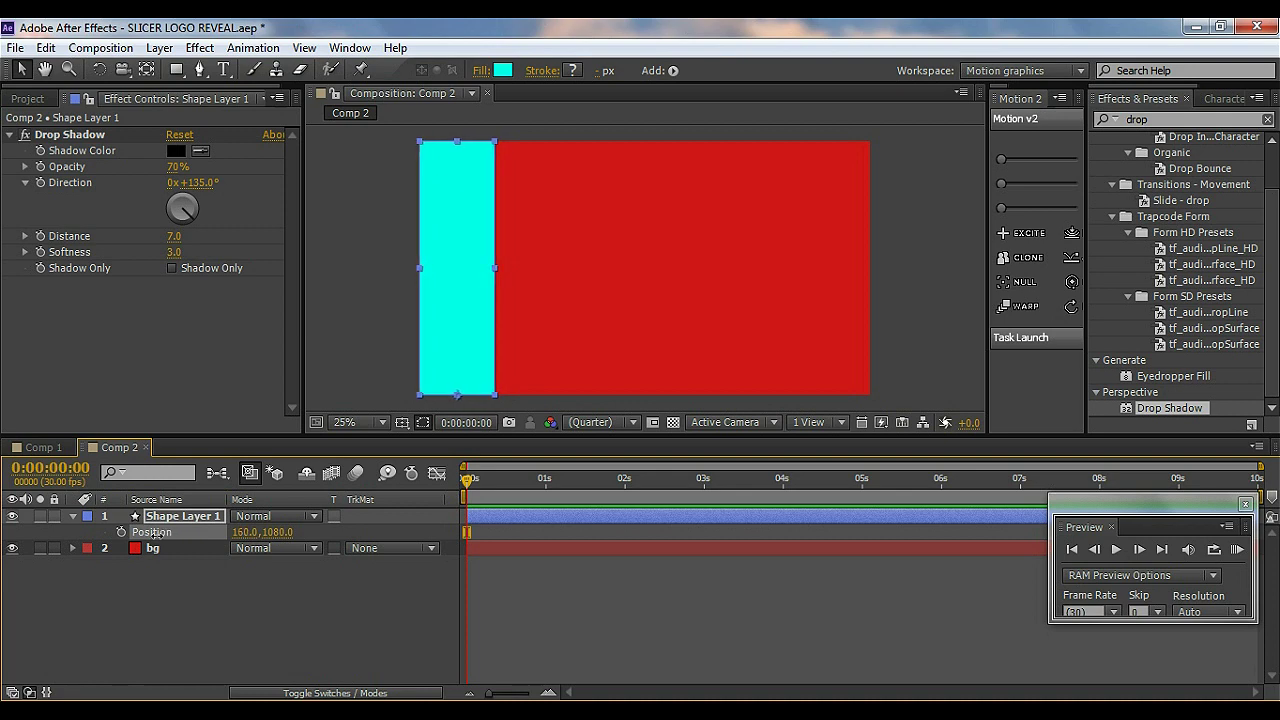
- Add a 100% Scale keyframe for Shape Layer 1 at frame 0
left_click(207, 596)
left_click(178, 522)
key("s")
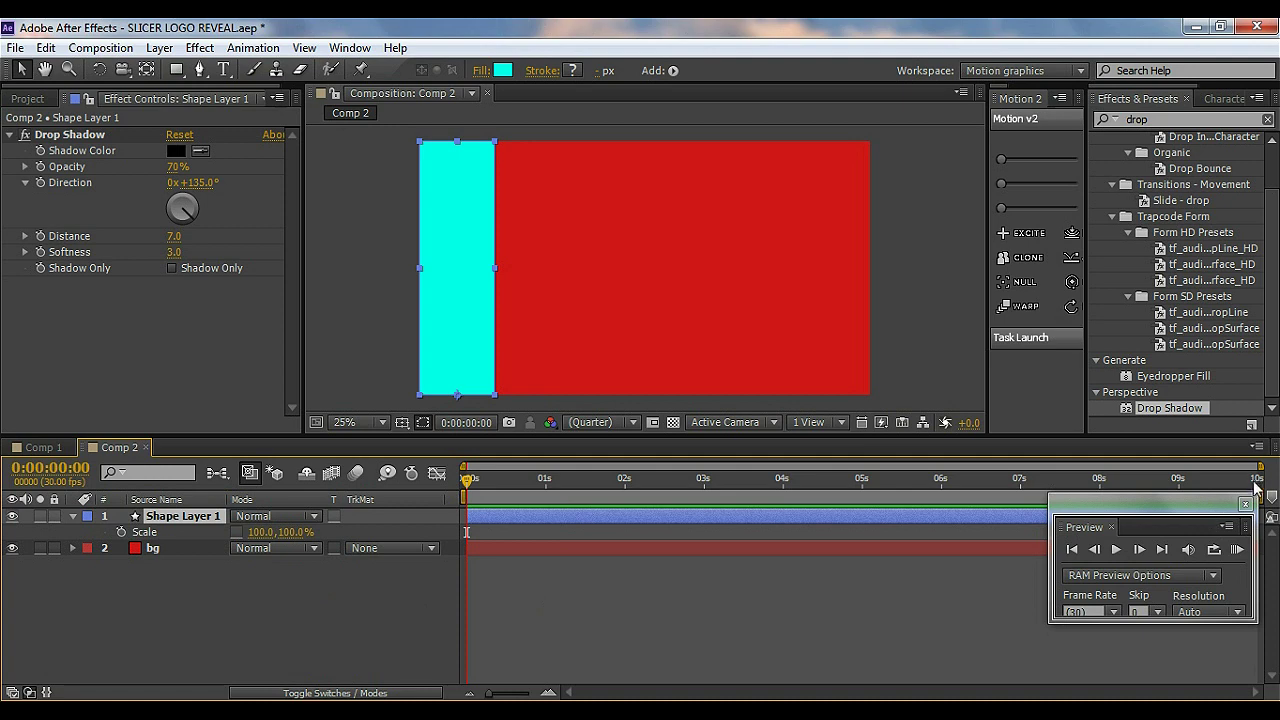
left_click_drag(1254, 467, 690, 466)
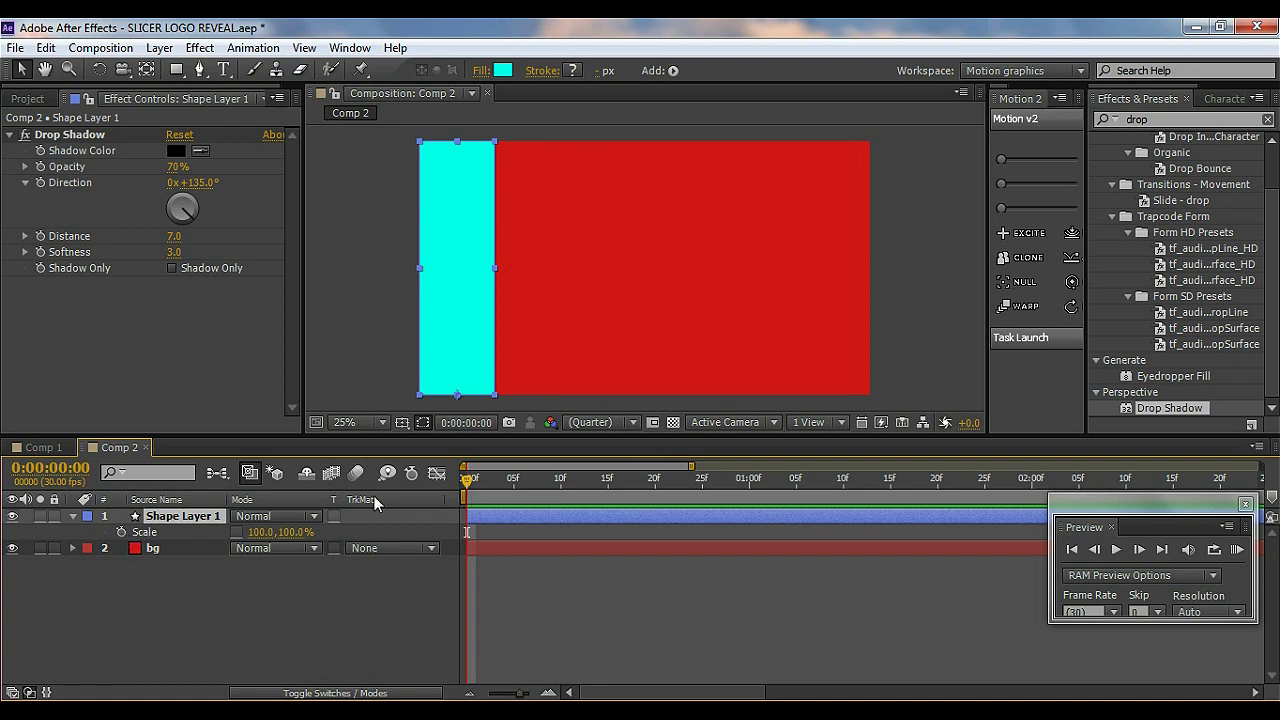
left_click(122, 532)
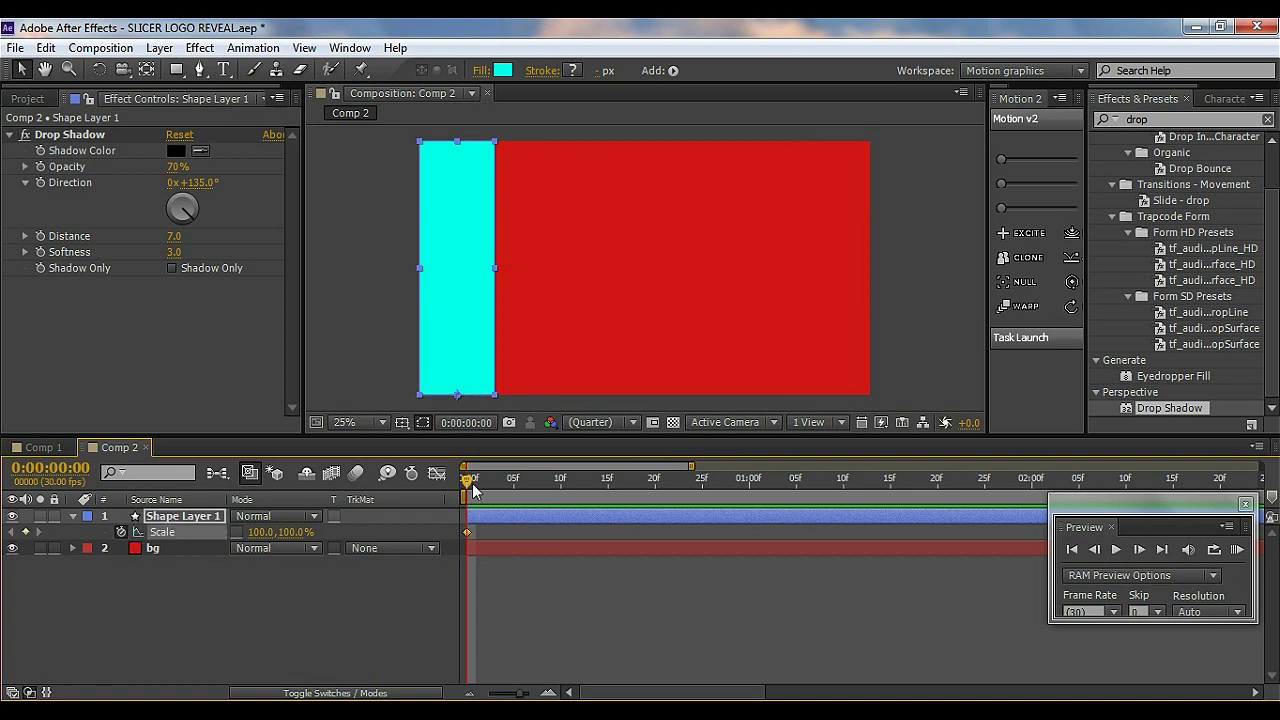
- Key the bar's vertical scale at 0% on frame 0 and 100% on frame 20
left_click(293, 535)
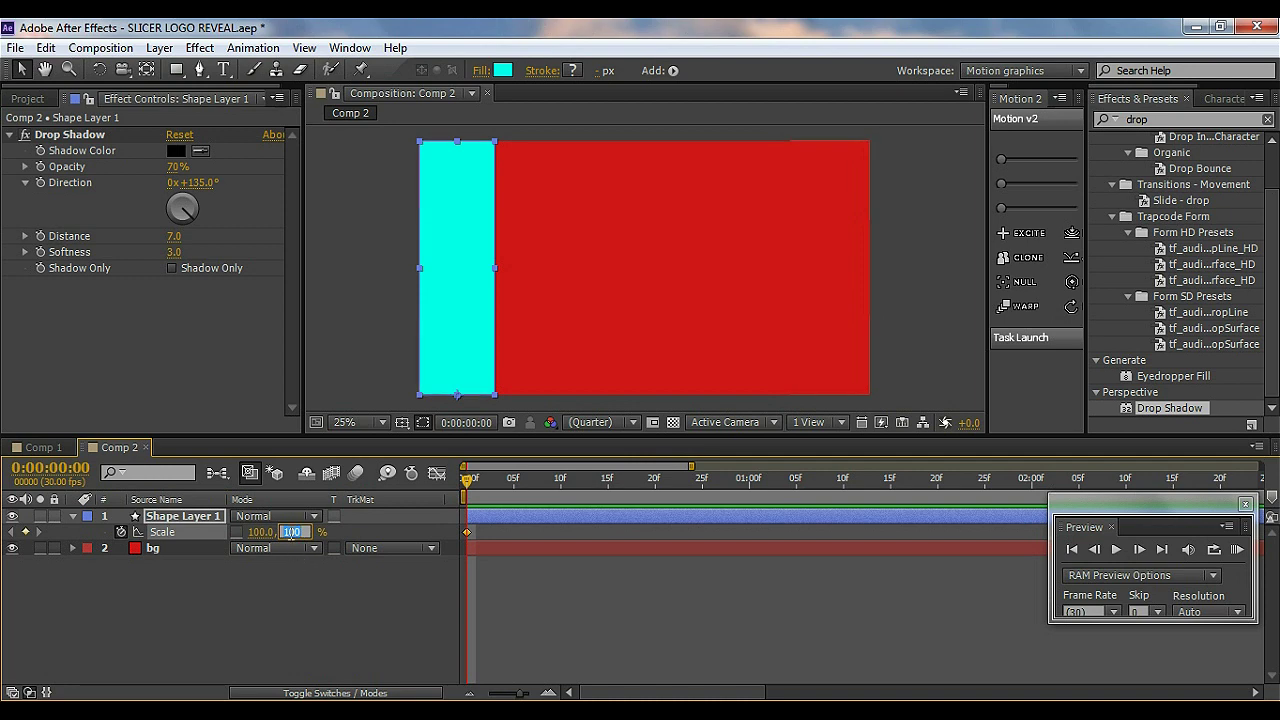
left_click(318, 609)
left_click(507, 514)
left_click_drag(467, 481, 523, 481)
left_click_drag(661, 492, 661, 493)
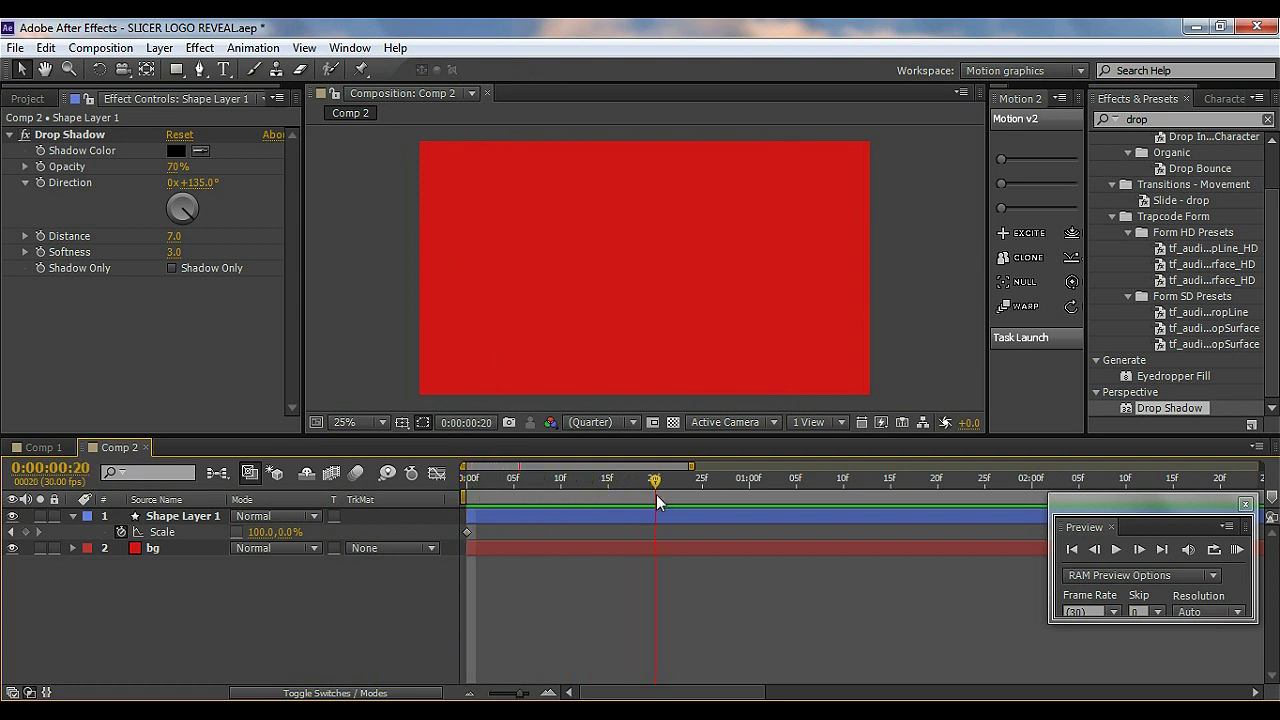
left_click_drag(290, 532, 318, 540)
left_click(290, 532)
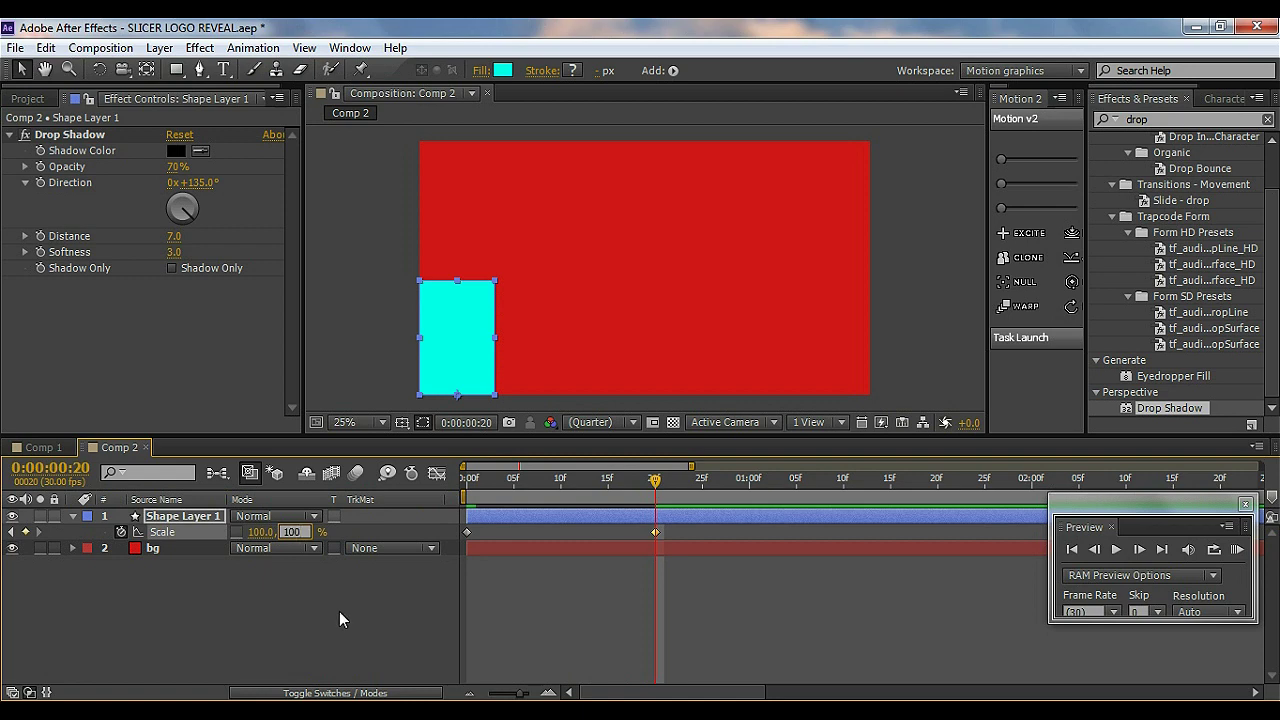
type("100")
key("Return")
- Preview the growth and apply Easy Ease (F9) to both scale keyframes
left_click_drag(520, 480, 702, 532)
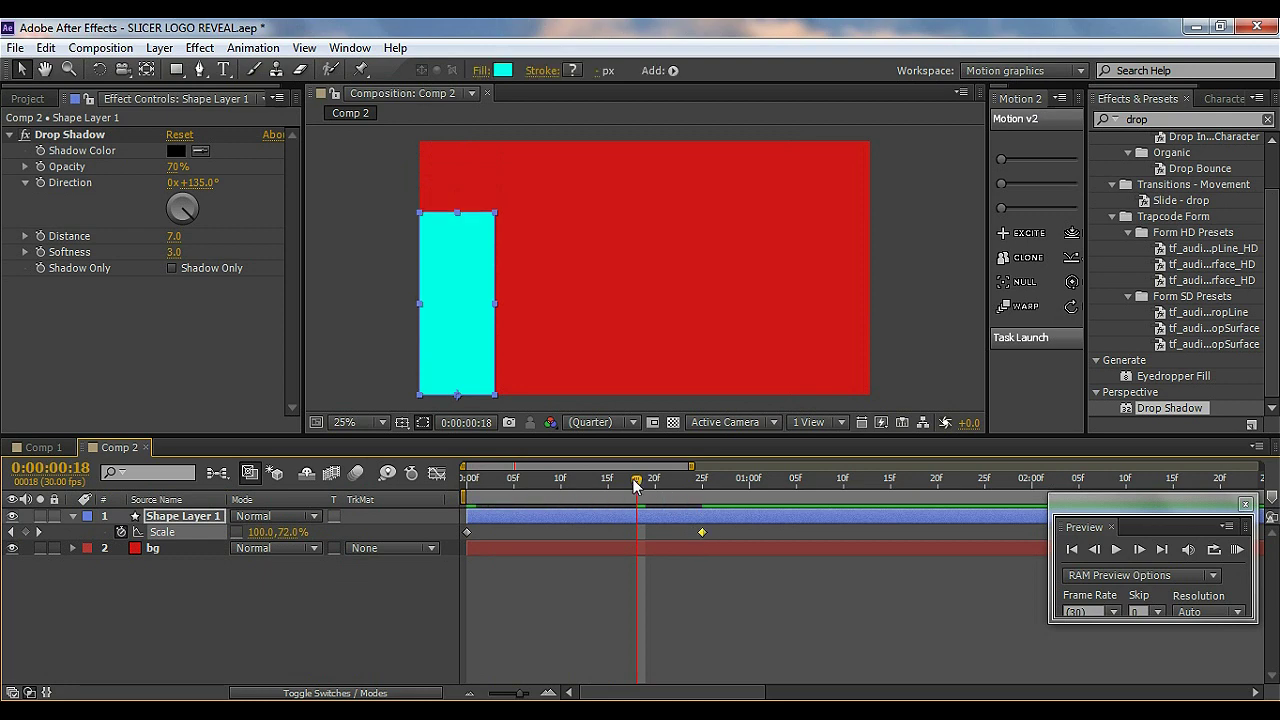
left_click_drag(636, 484, 665, 484)
left_click_drag(745, 575, 702, 497)
key("F9")
left_click(544, 628)
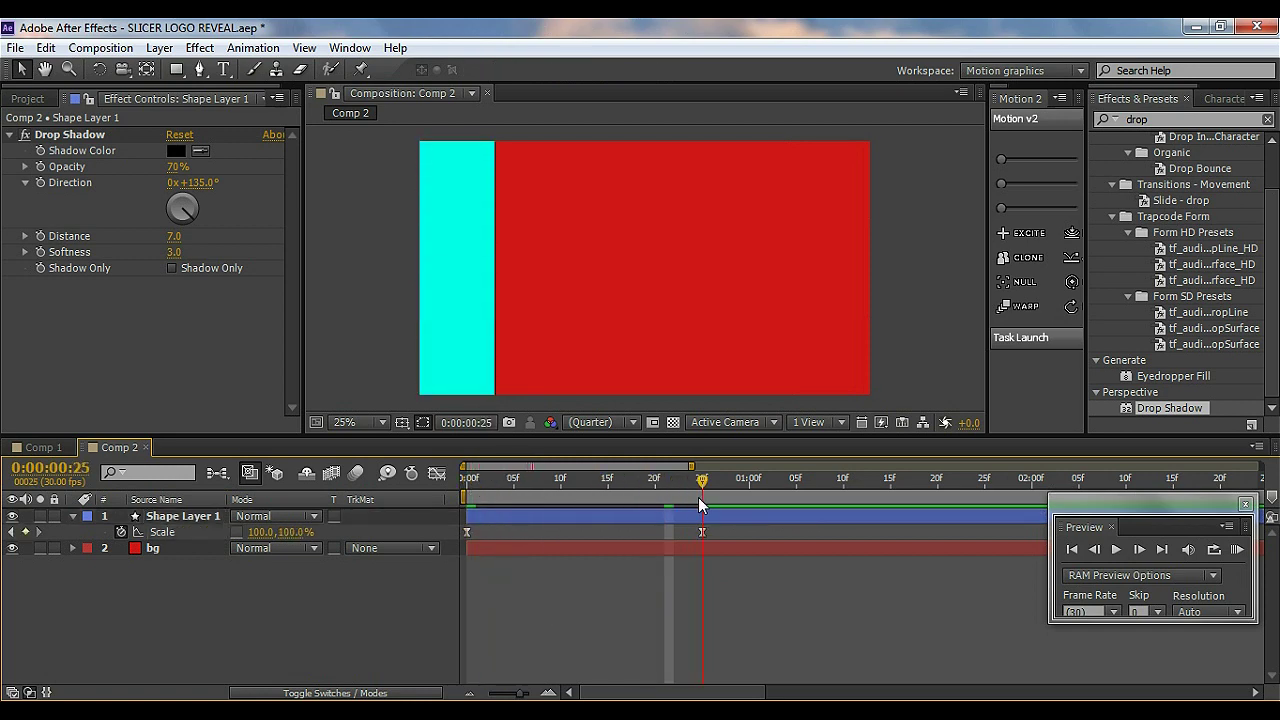
left_click(72, 516)
left_click(177, 517)
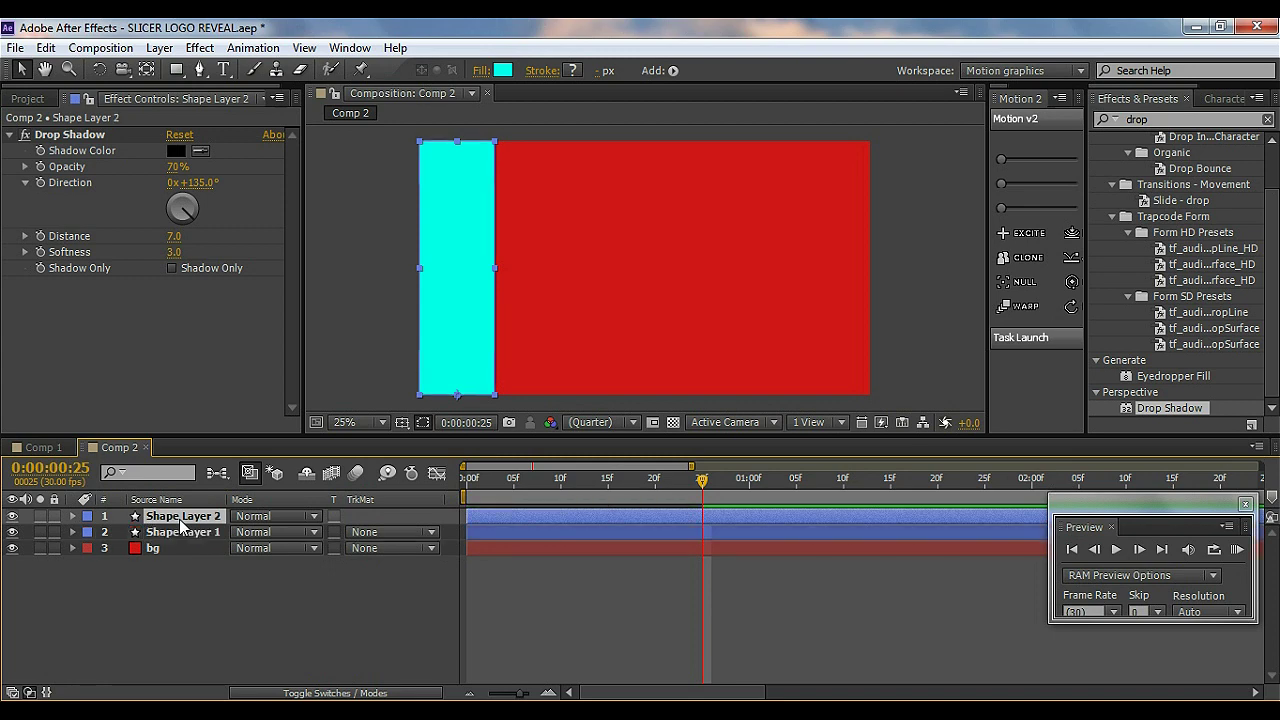
- Place Shape Layer 2 below Shape Layer 1 and shift its bar right beside the first
left_click_drag(181, 528, 179, 536)
key("p")
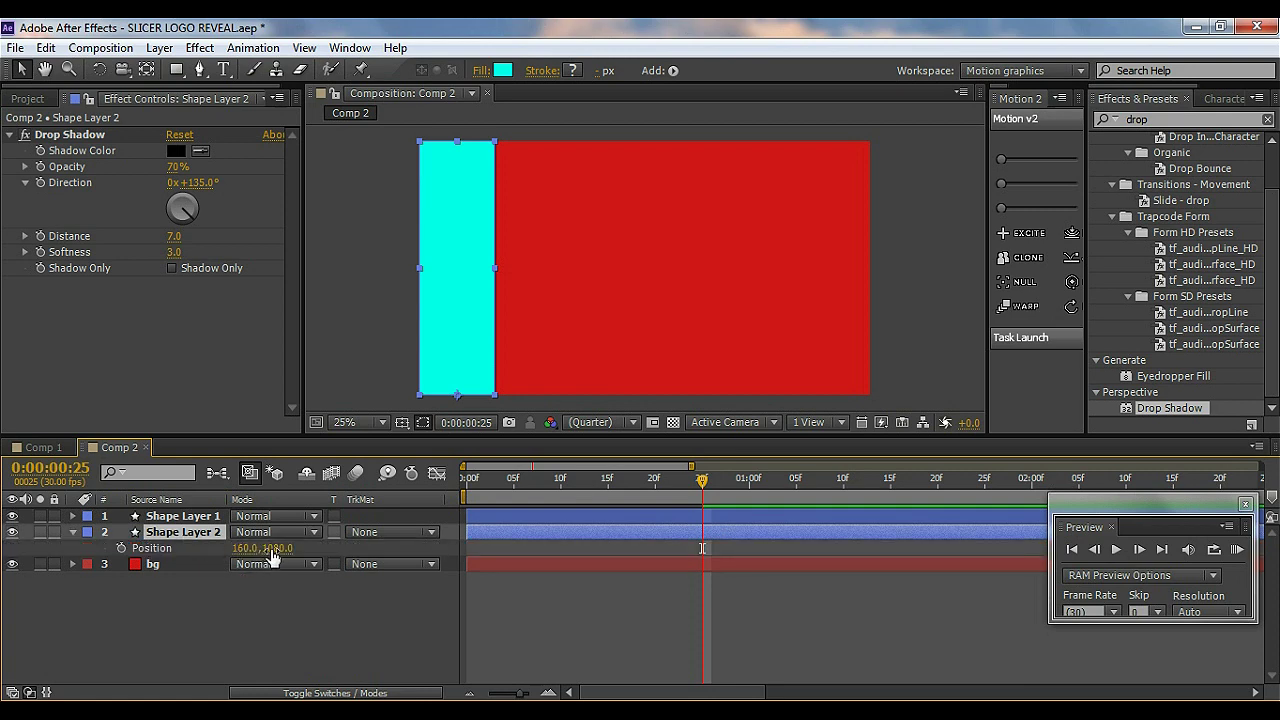
left_click_drag(275, 556, 570, 571)
key("ctrl+z")
left_click(425, 620)
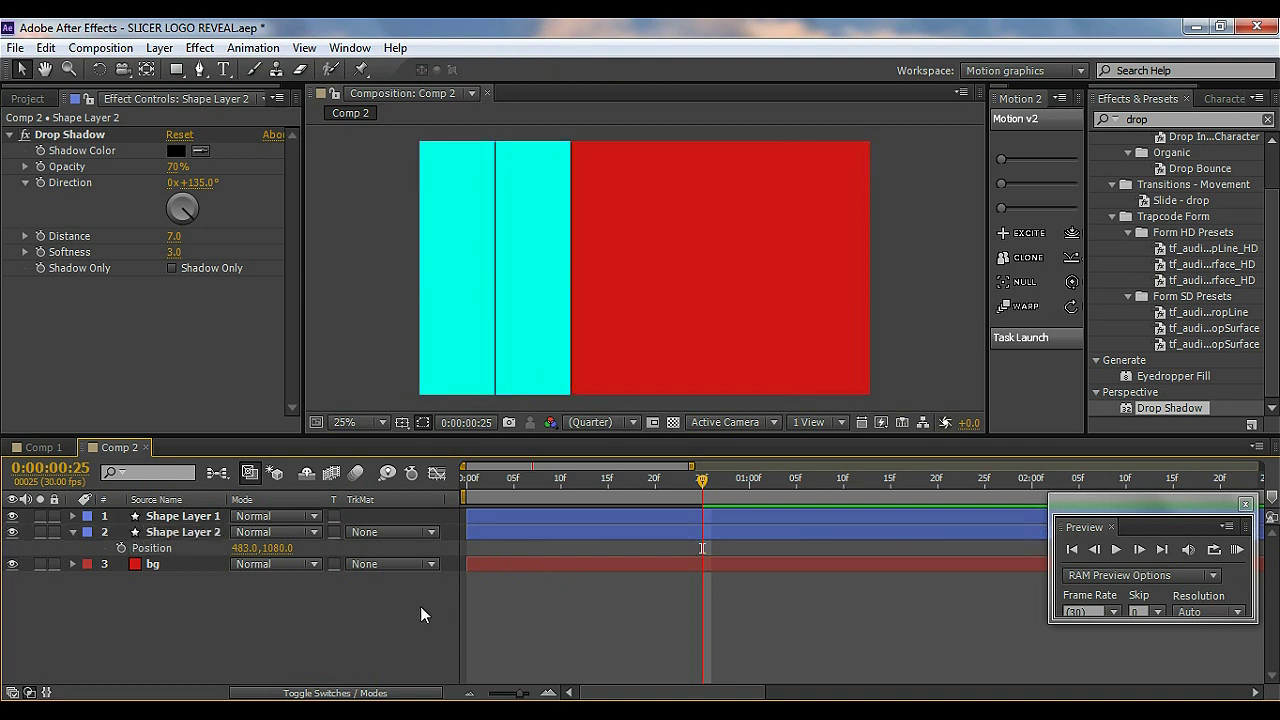
left_click(185, 533)
- Duplicate into Shape Layer 3, reorder it, and nudge its bar edge to edge with the others
key("ctrl+d")
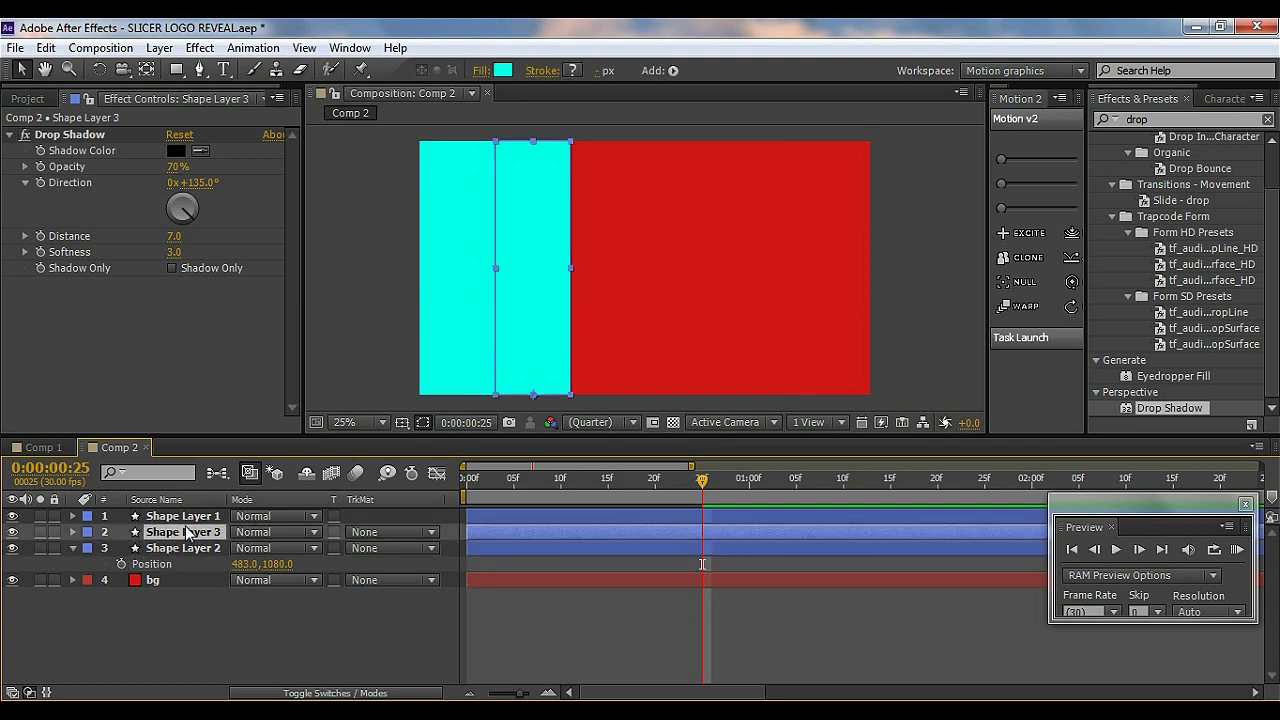
left_click_drag(195, 537, 570, 603)
key("p")
key("period")
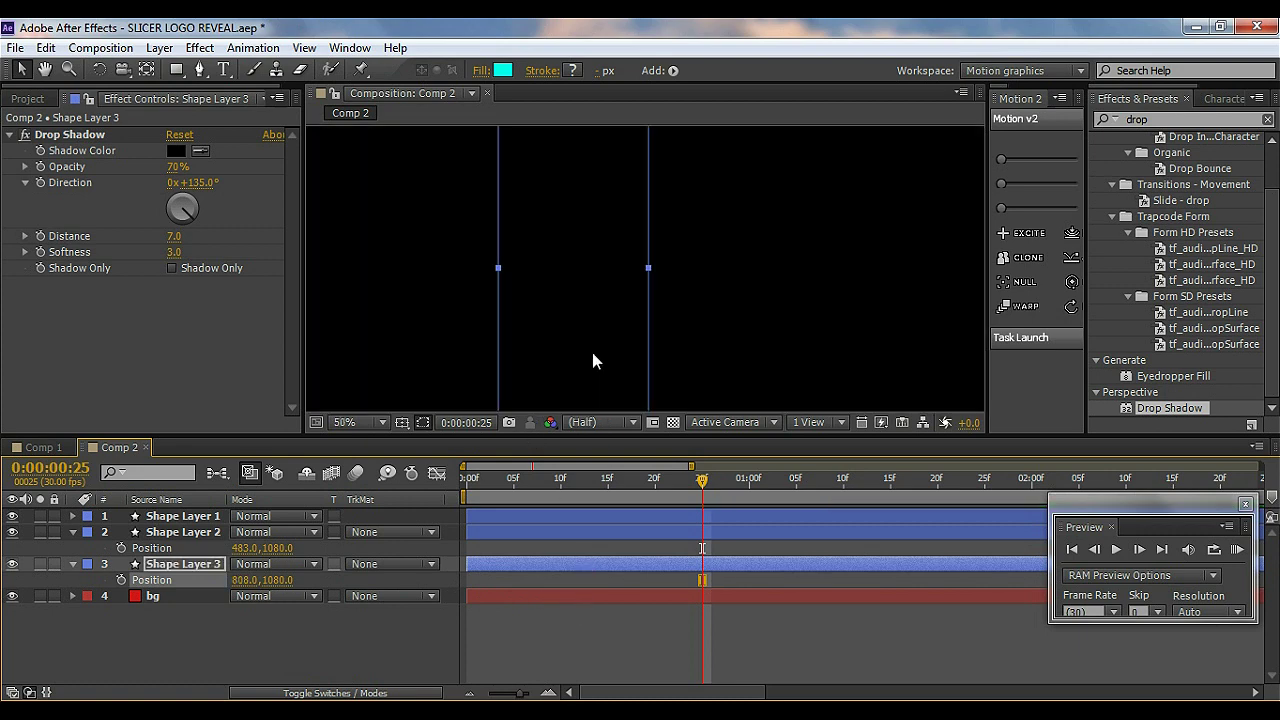
left_click(522, 351)
key("Left")
key("Left")
key("comma")
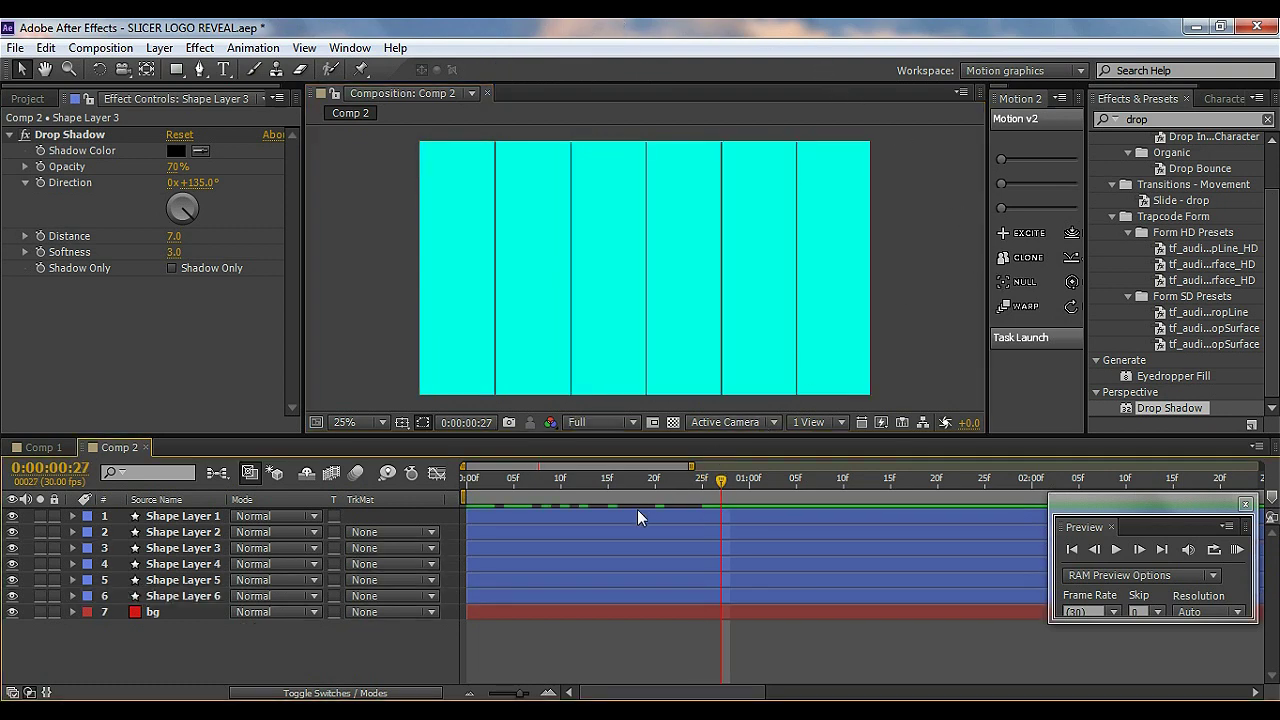
- At frame 5, select Shape Layers 1–6 and trim their out points with Alt+]
left_click_drag(563, 488, 533, 512)
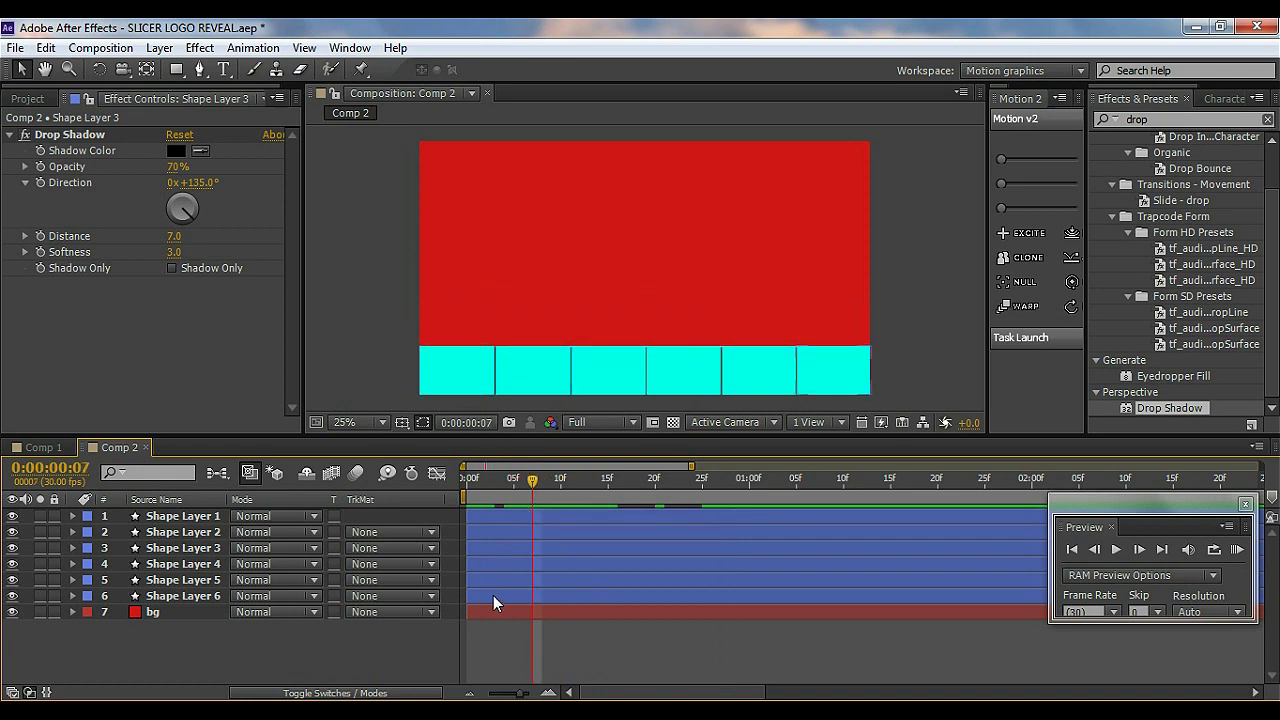
left_click(480, 518)
left_click(497, 531)
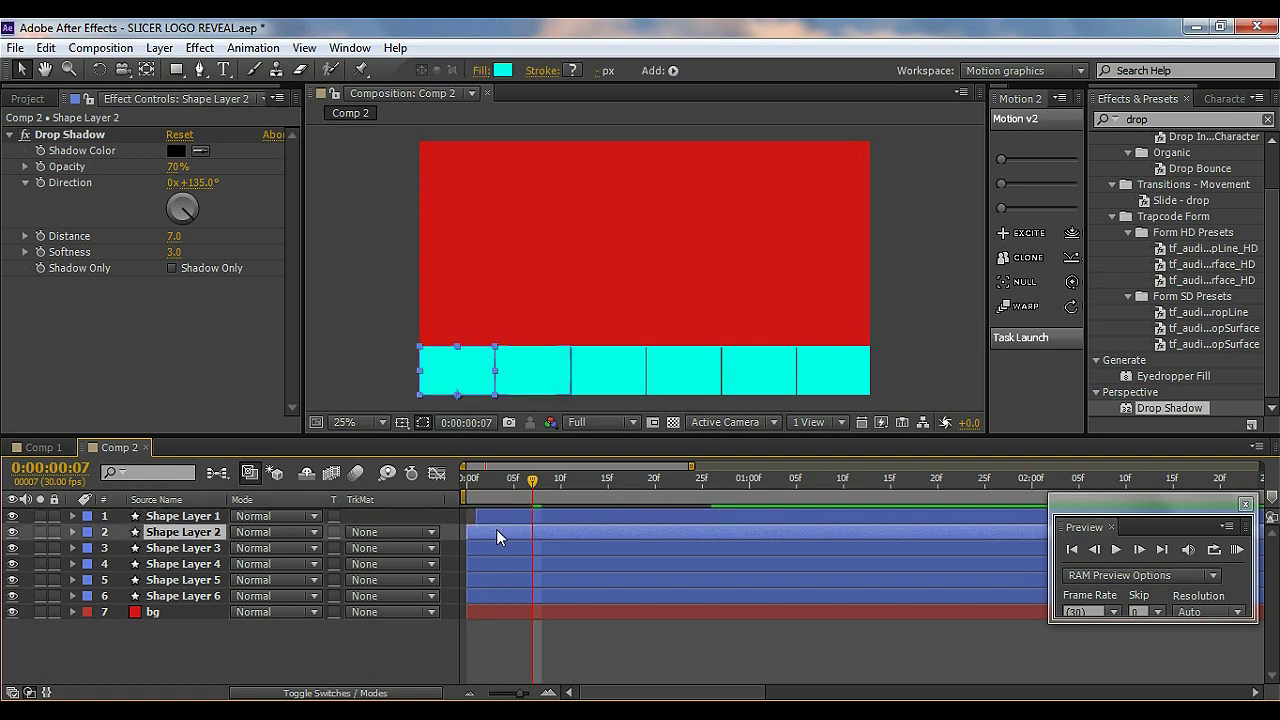
key("ctrl+Up")
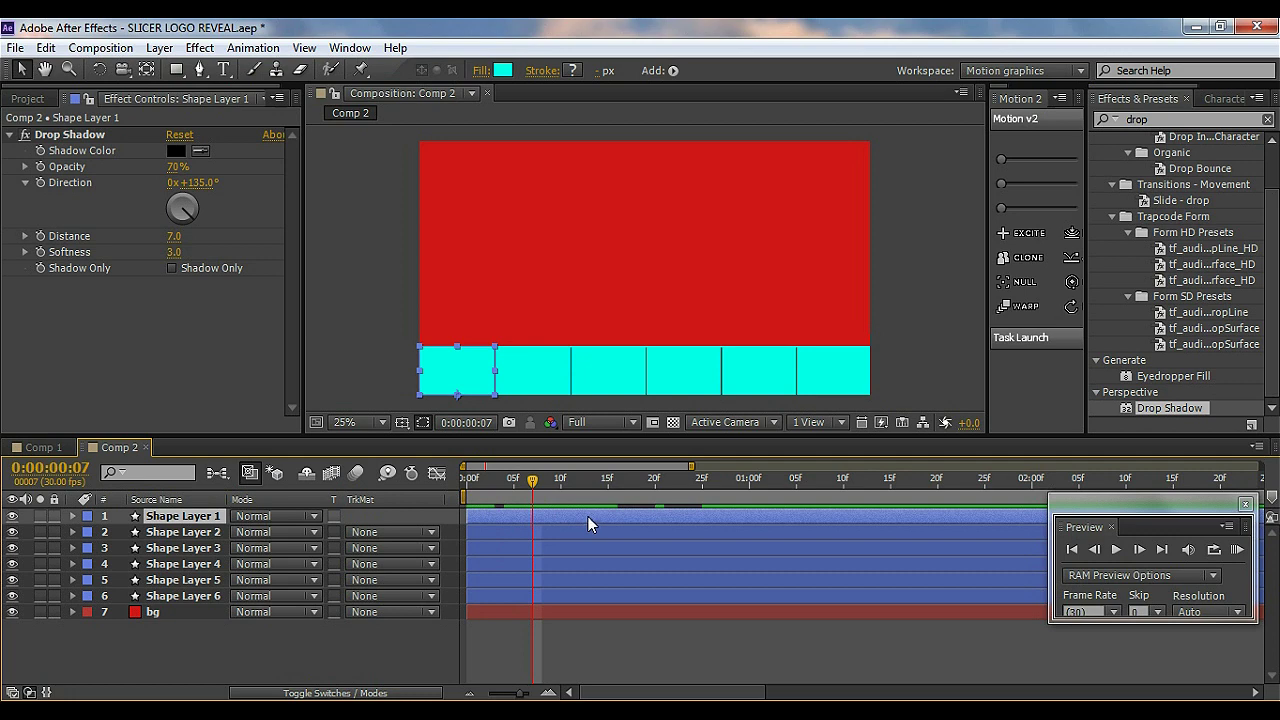
left_click_drag(532, 482, 517, 490)
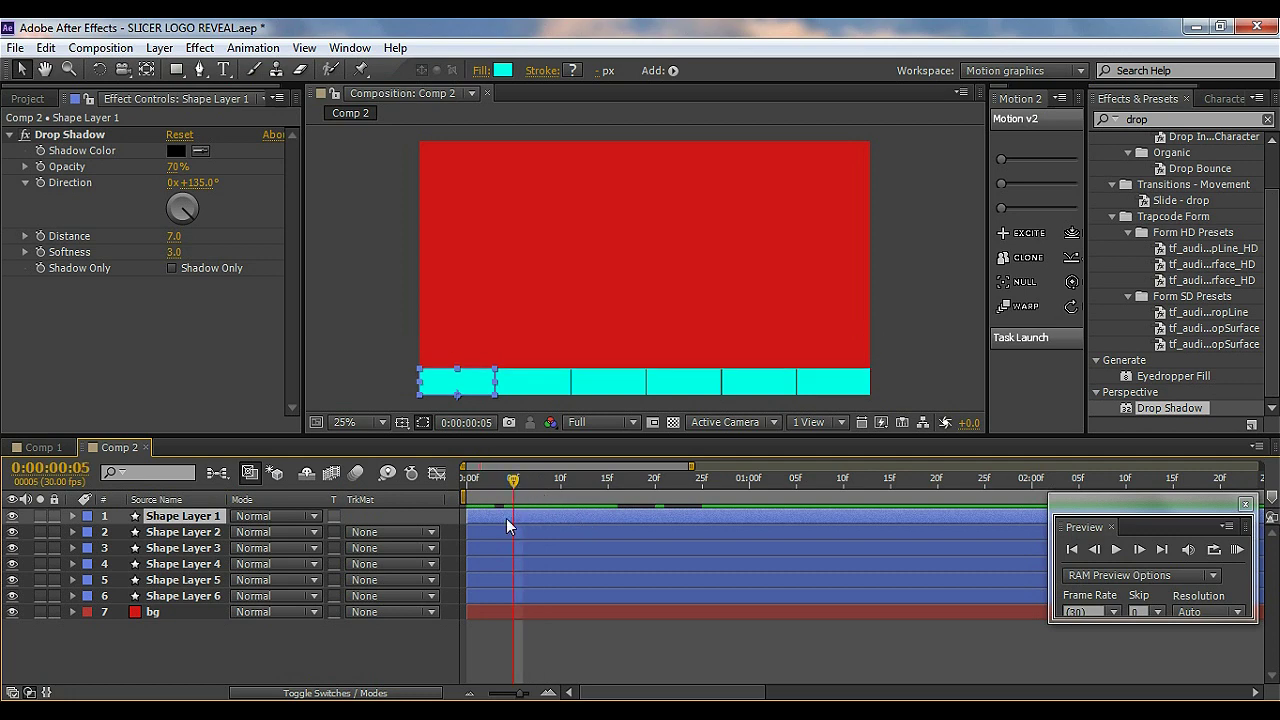
left_click(196, 597, "shift")
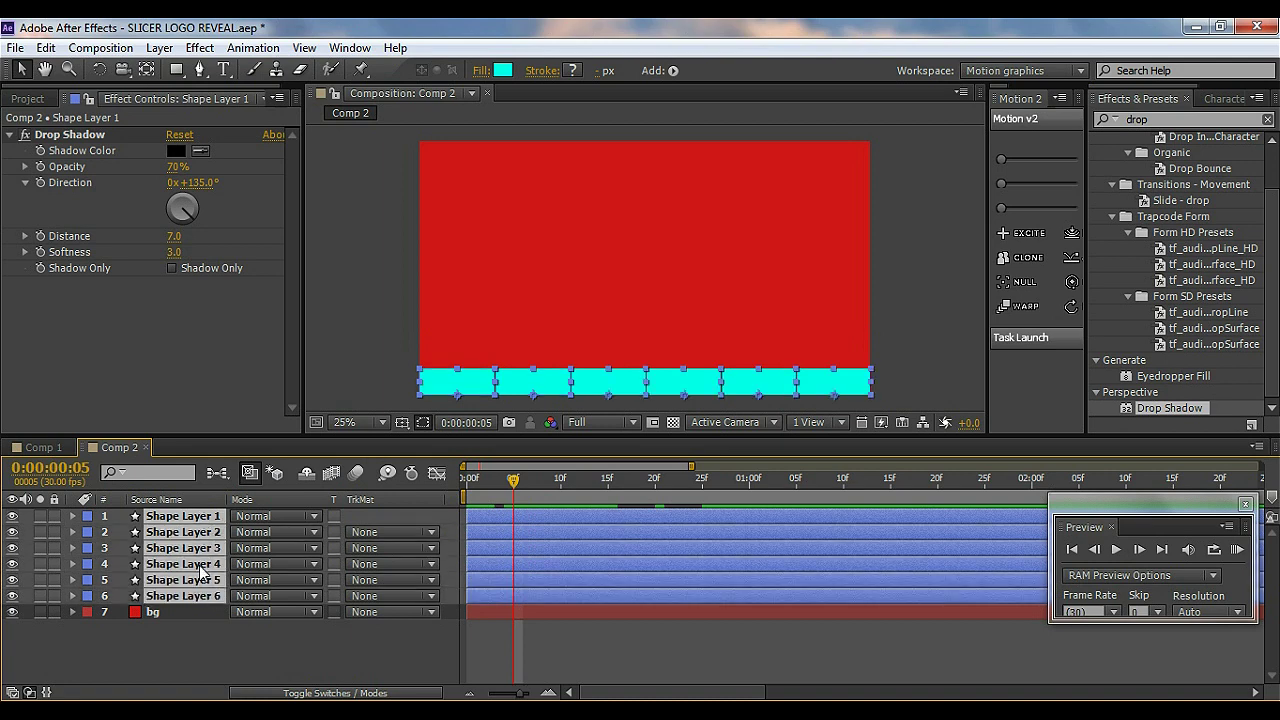
key("alt+bracketright")
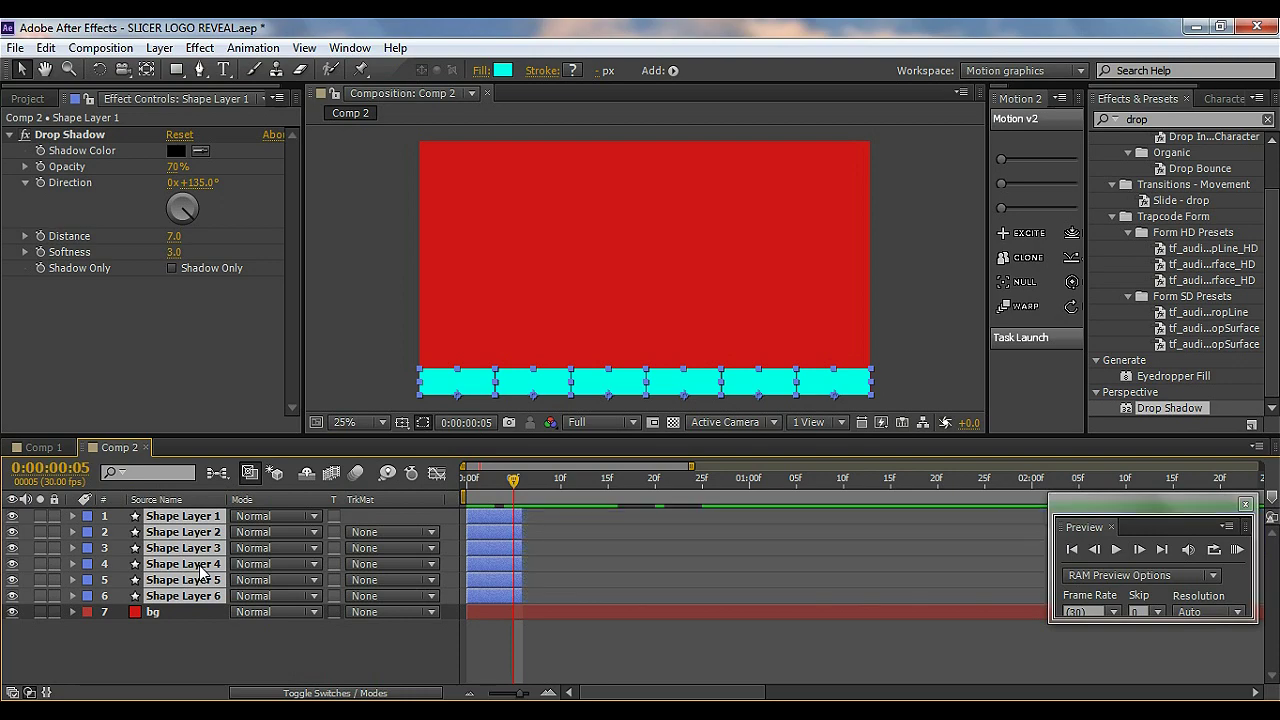
left_click(255, 47)
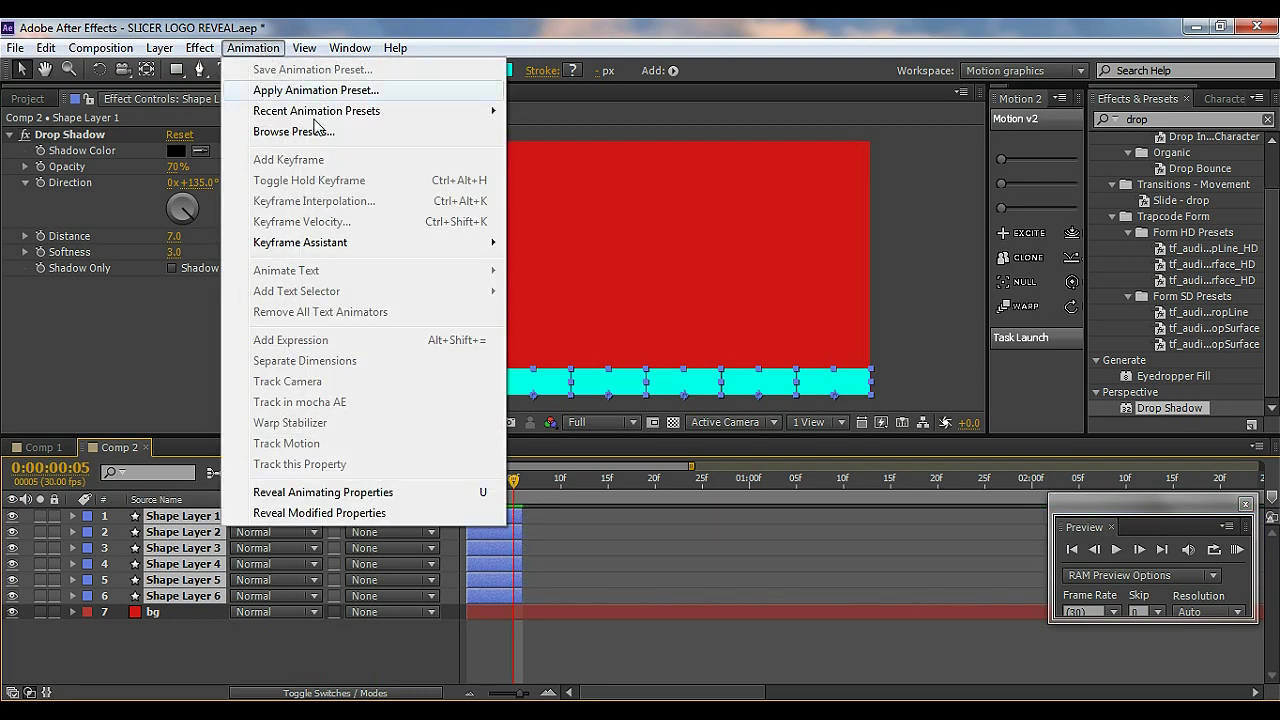
- Sequence the six bar layers to start one after another, then lengthen their durations
mouse_move(352, 247)
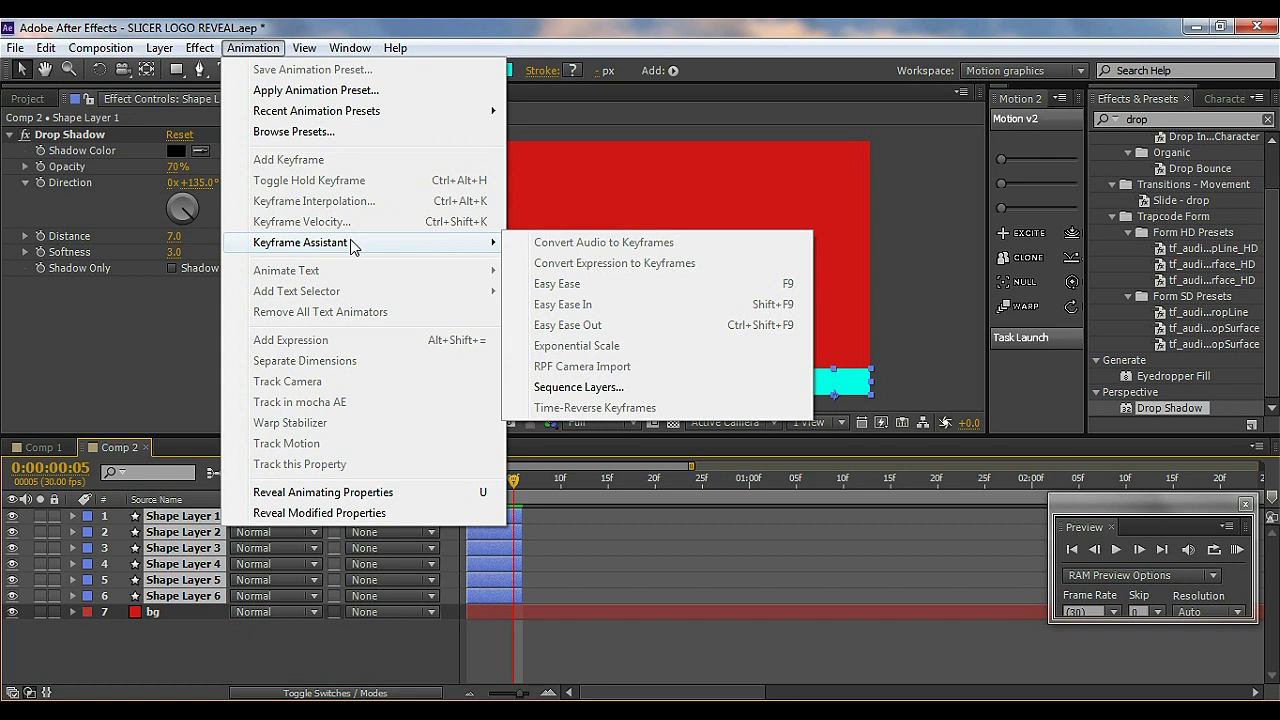
left_click(575, 388)
left_click(659, 420)
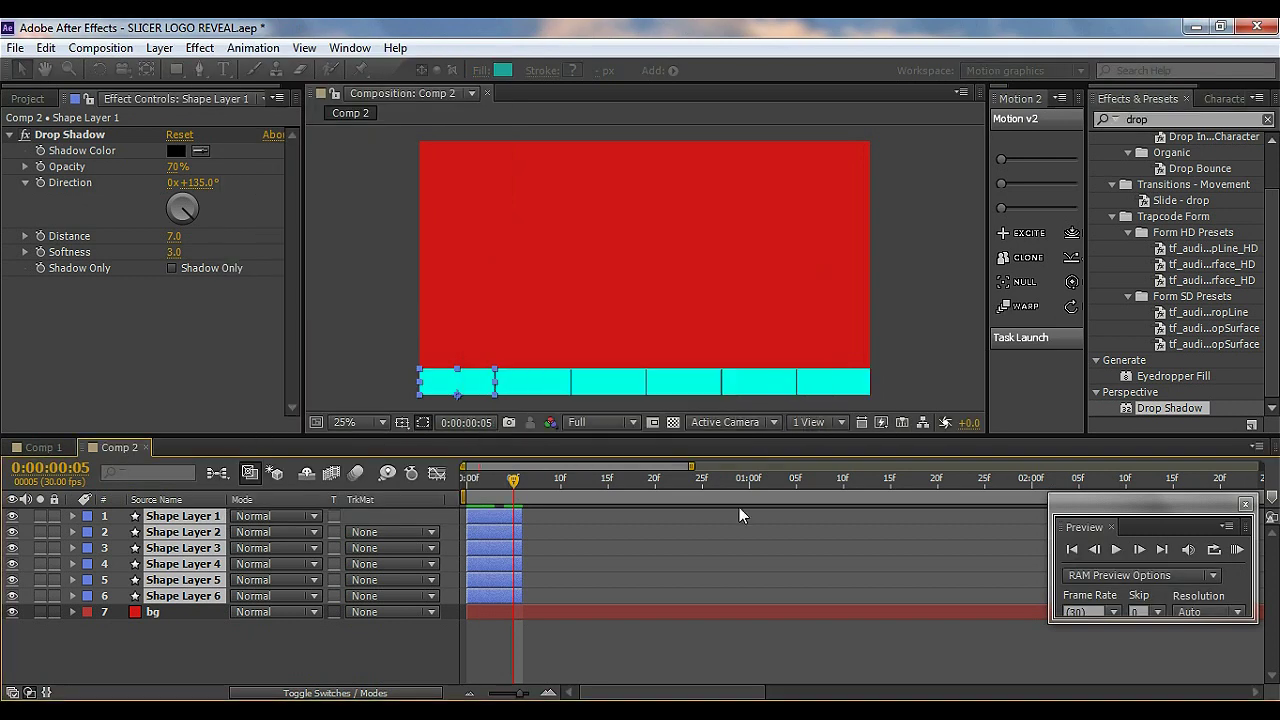
left_click_drag(528, 484, 1007, 530)
left_click_drag(689, 466, 1182, 466)
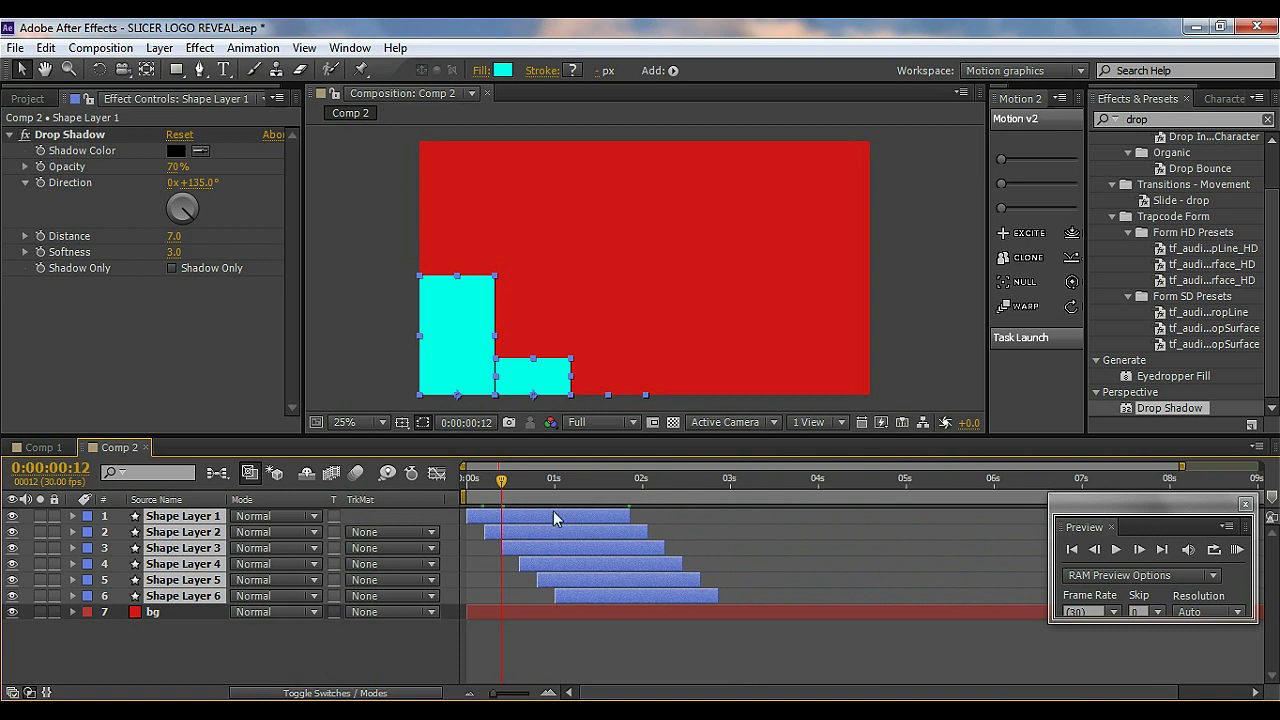
left_click_drag(629, 518, 1053, 549)
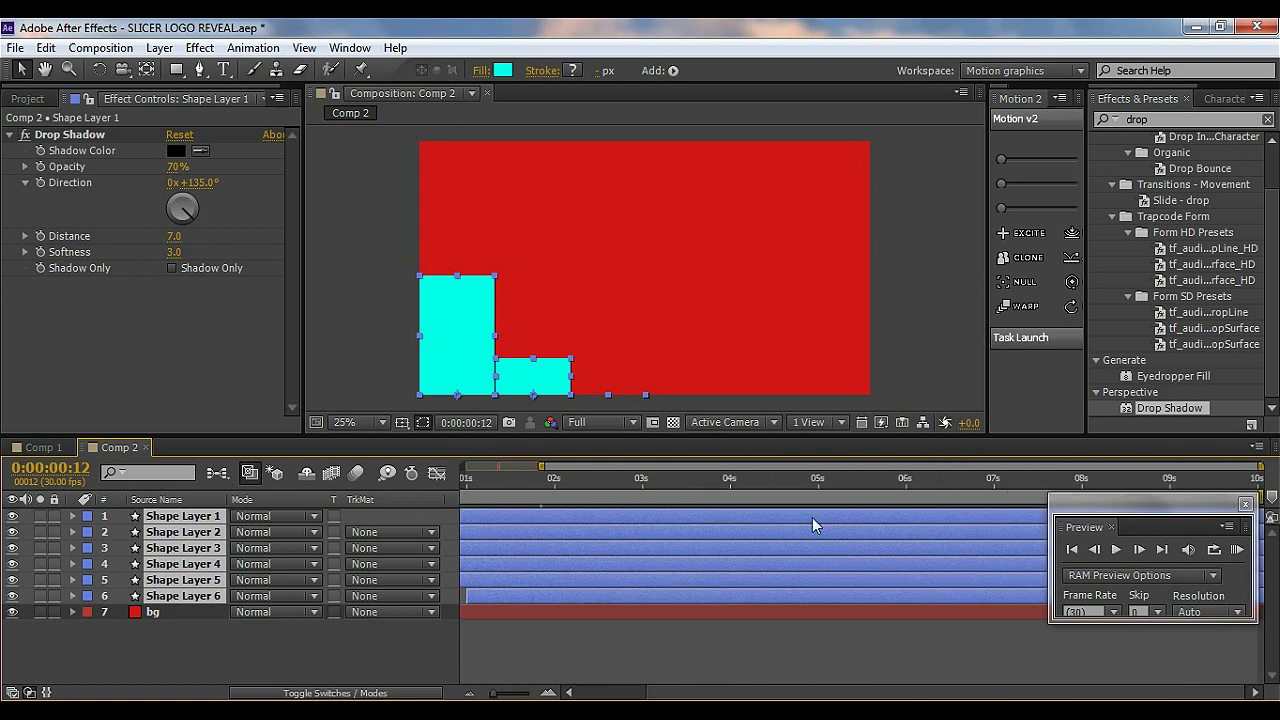
left_click_drag(538, 466, 547, 518)
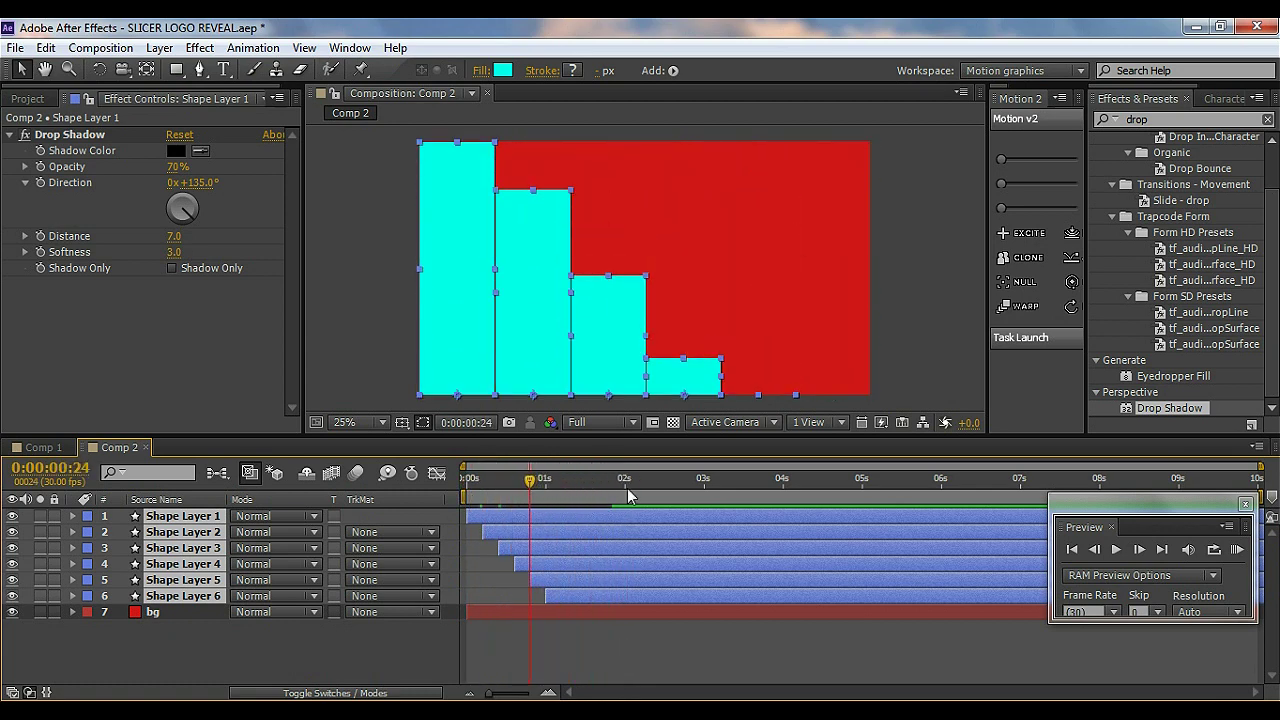
- Preview the staggered cascade, then select Shape Layers 1–6 again
left_click(907, 374)
left_click(1237, 550)
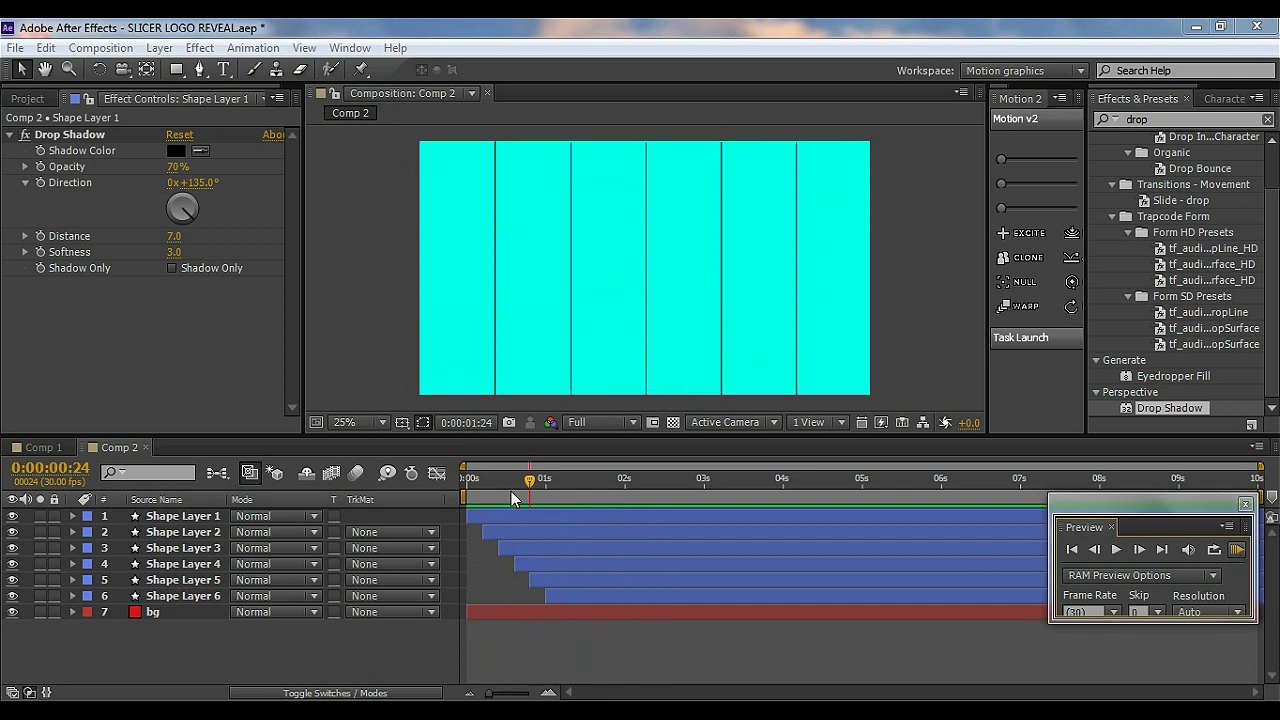
key("space")
left_click_drag(1256, 466, 596, 466)
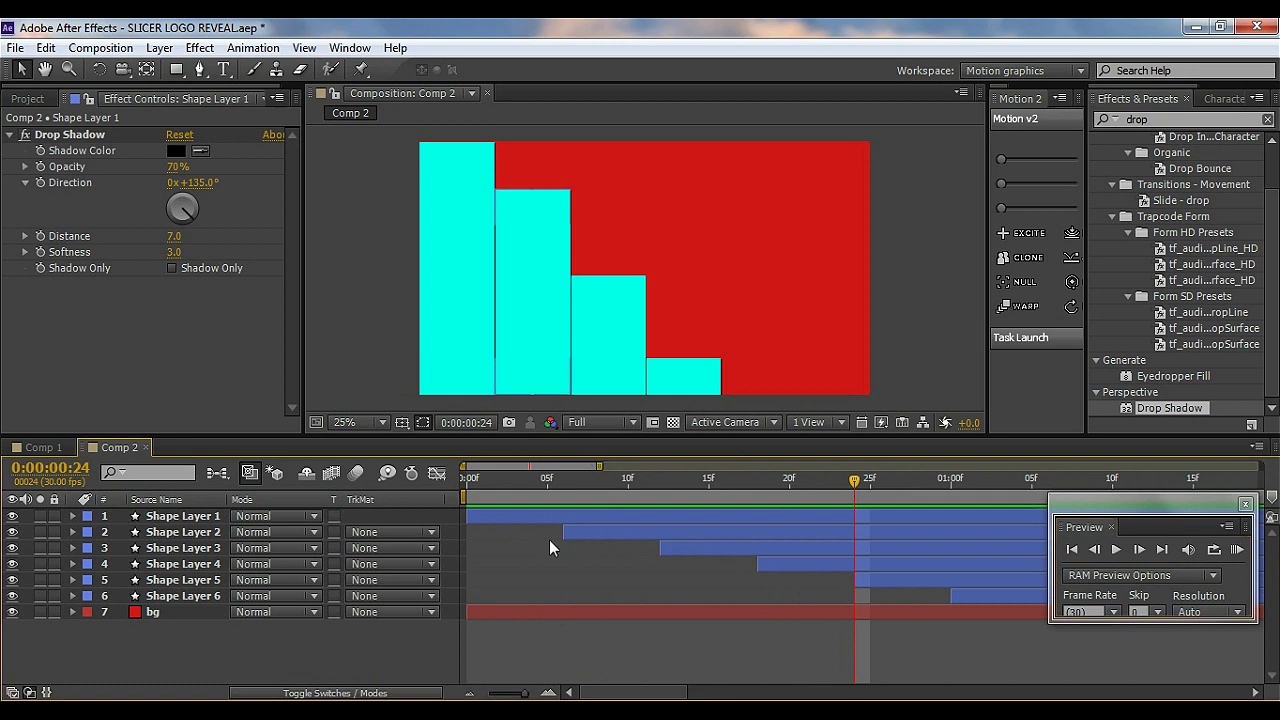
left_click(196, 596)
left_click(182, 517, "shift")
- Pre-compose Shape Layers 1–6, moving all attributes, into a composition named 1
right_click(183, 517)
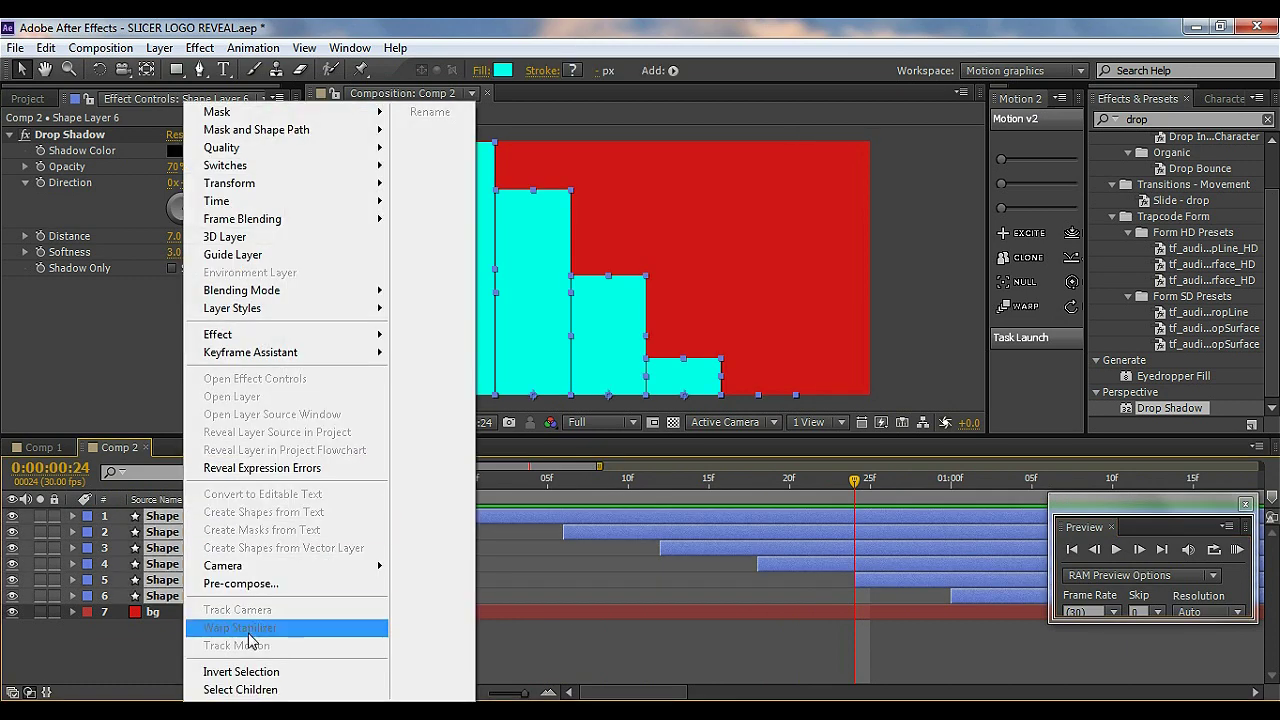
left_click(222, 583)
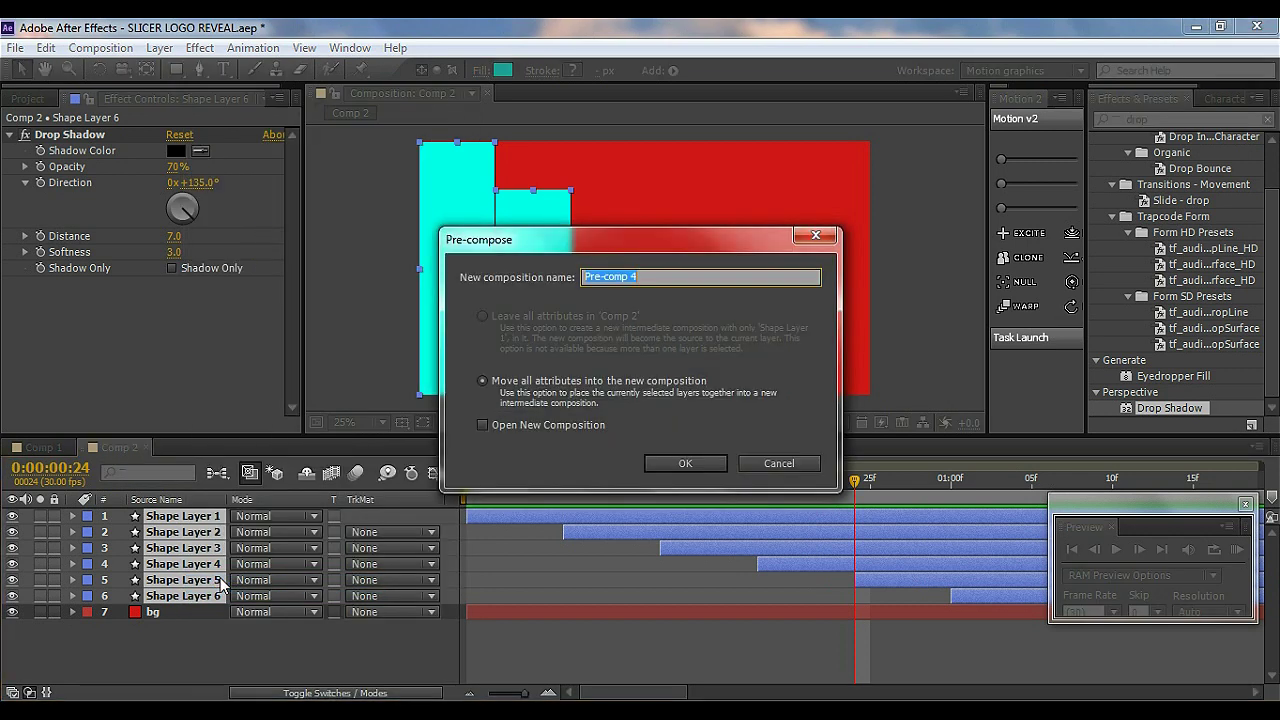
type("1")
left_click(695, 458)
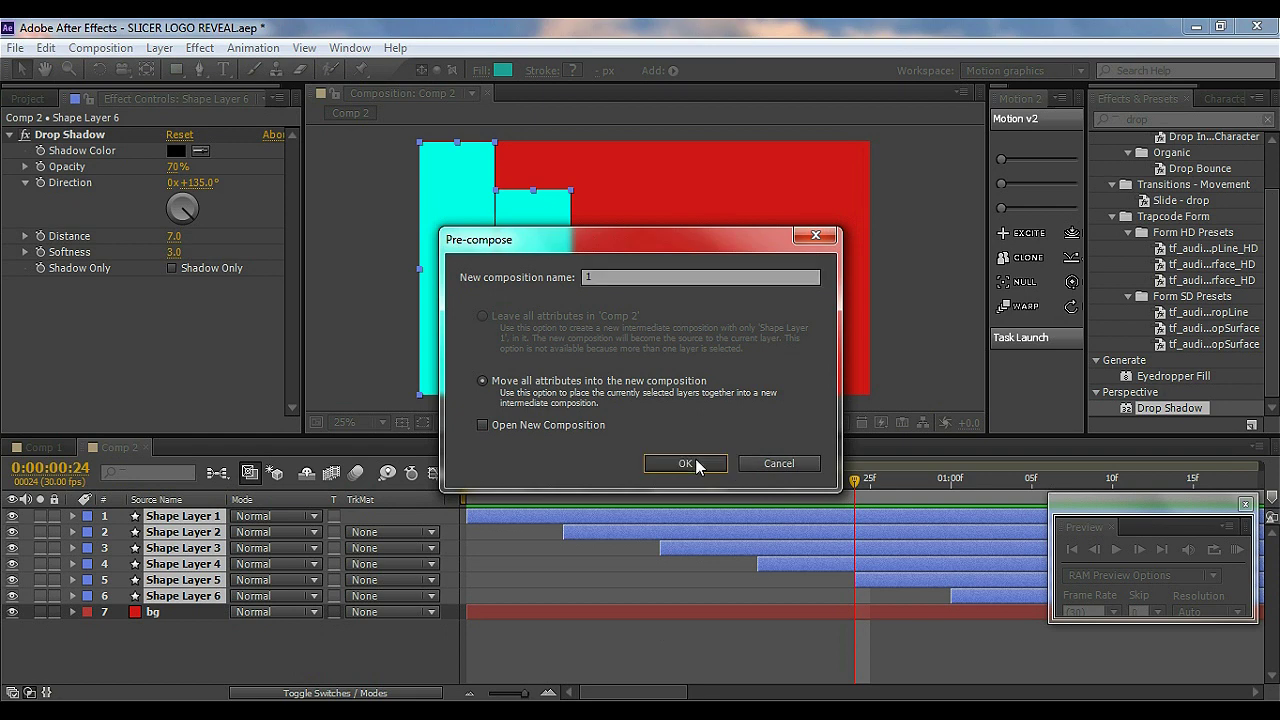
left_click(279, 648)
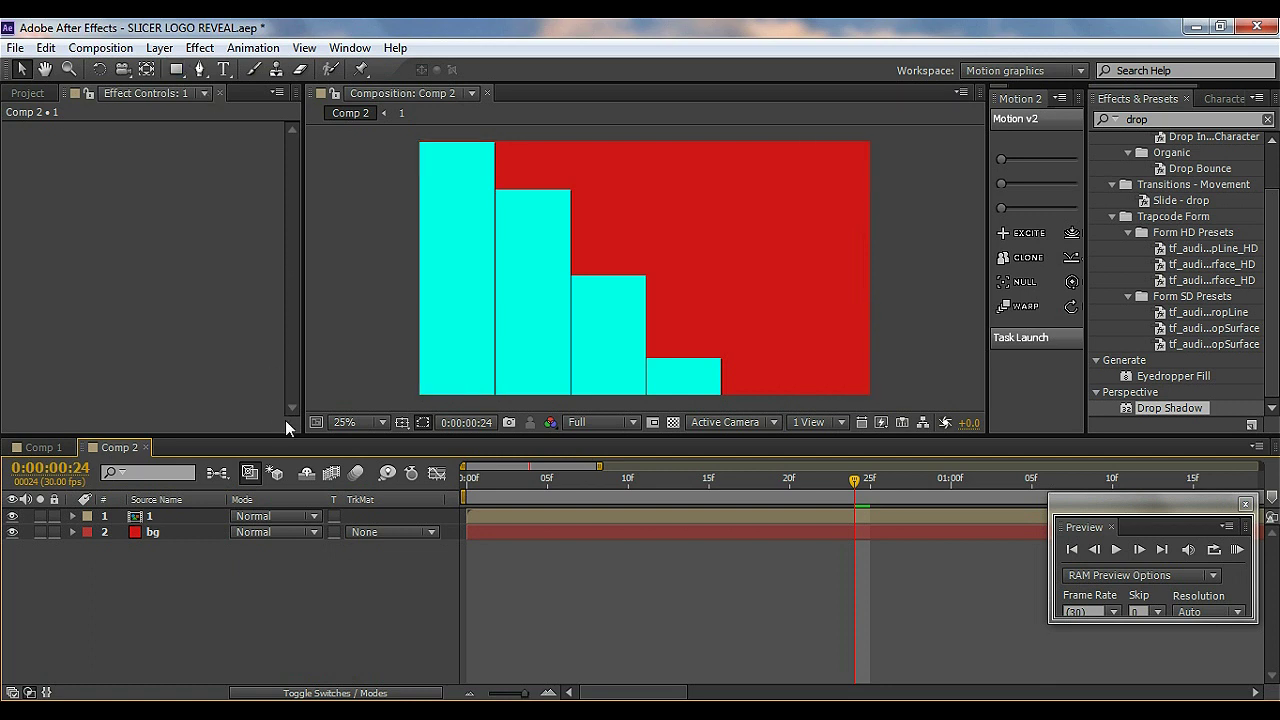
- Copy the six shape layers from composition 1 and paste them into Comp 2
double_click(164, 519)
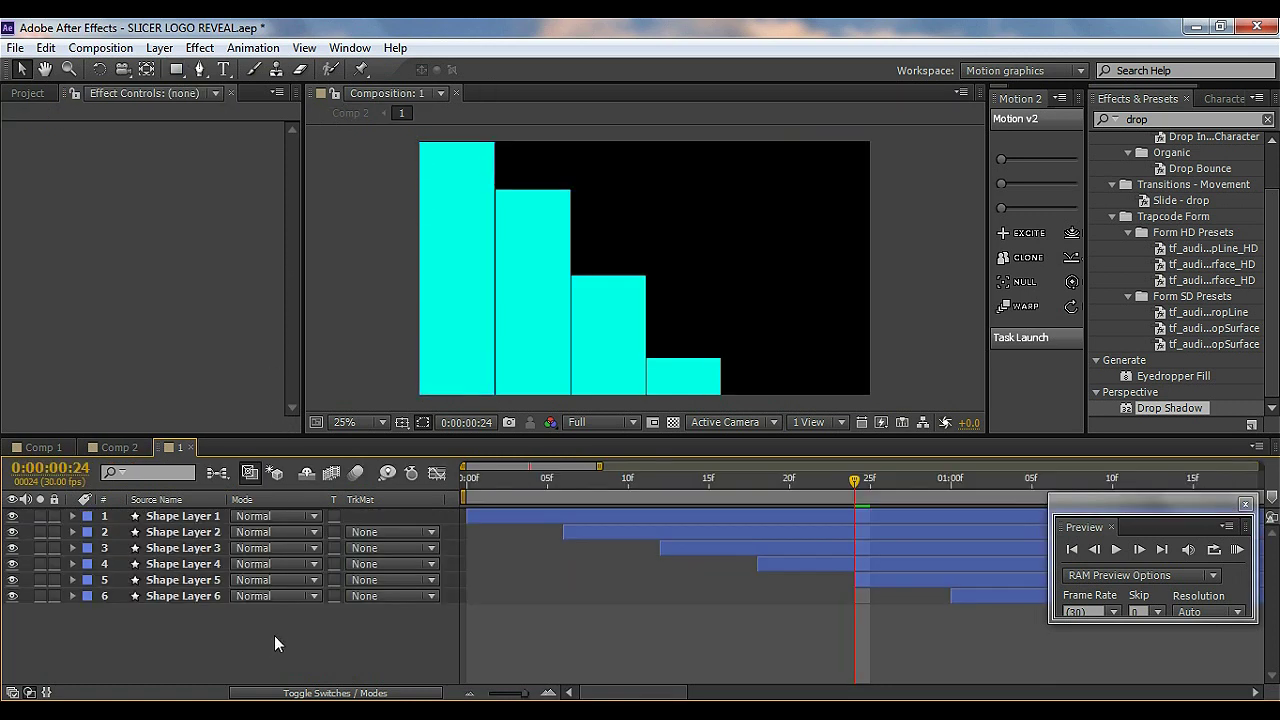
left_click_drag(195, 625, 182, 599)
left_click(190, 517, "shift")
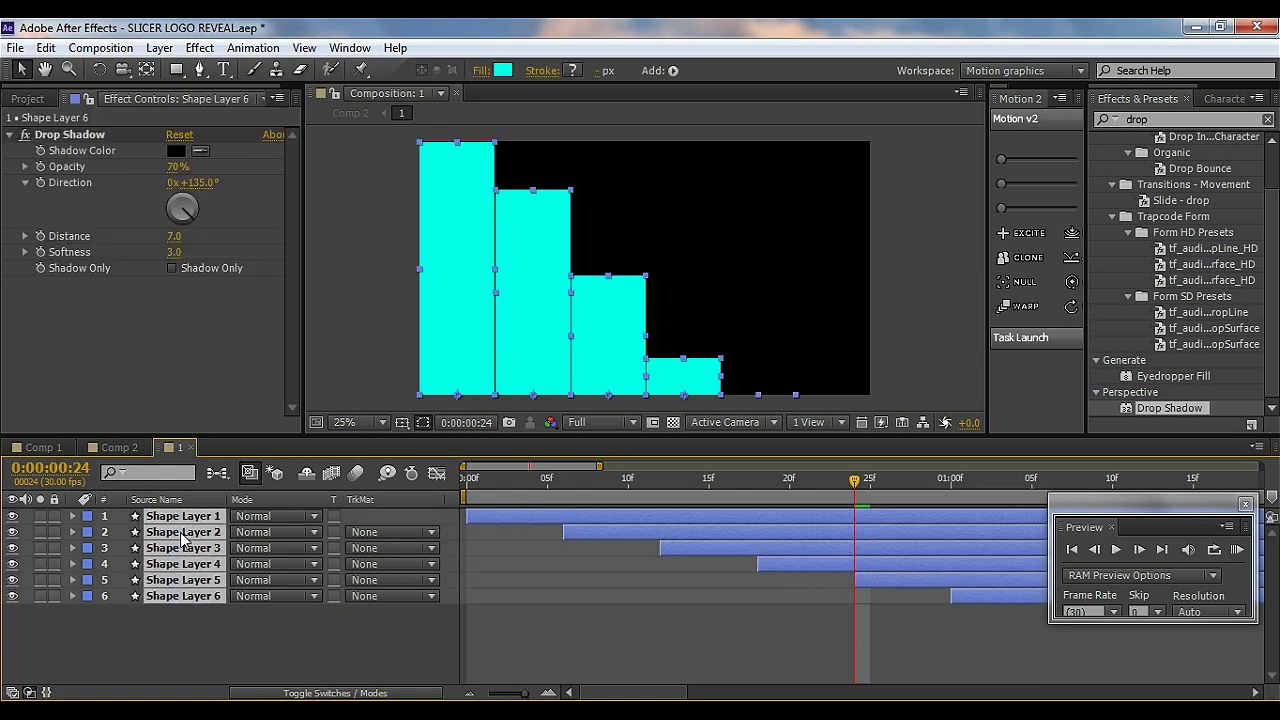
left_click(45, 48)
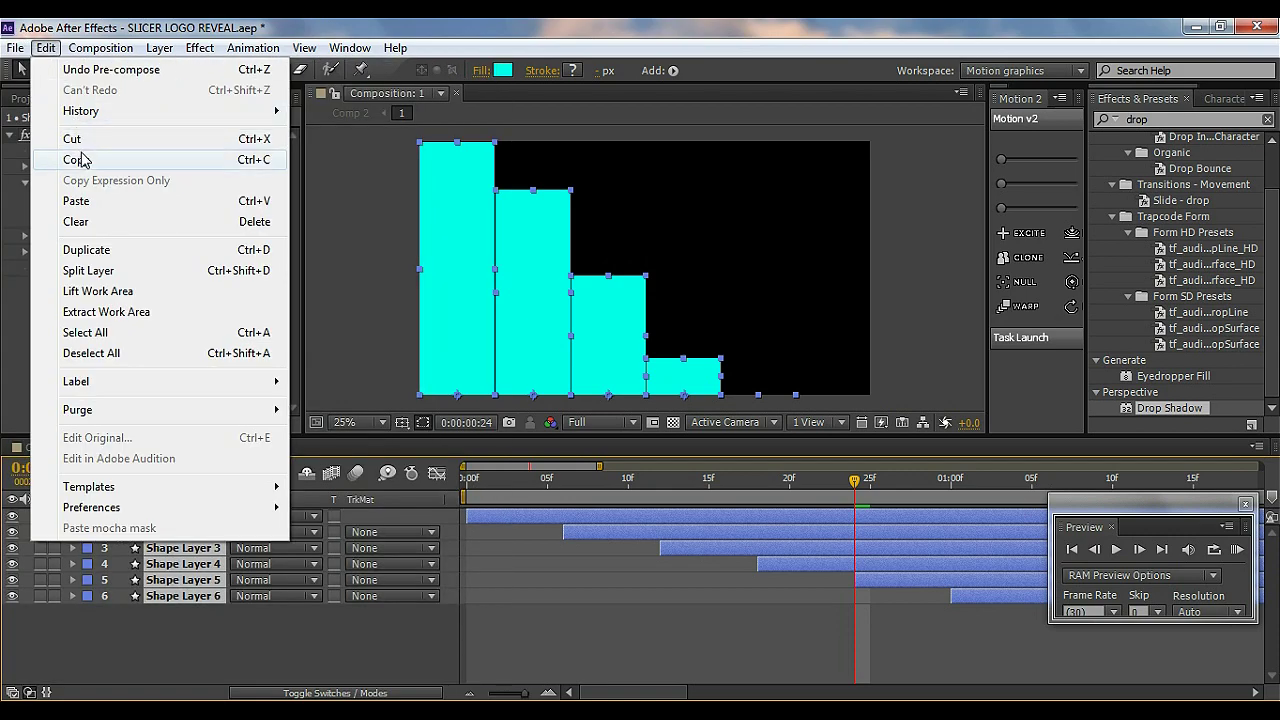
left_click(78, 162)
left_click(100, 446)
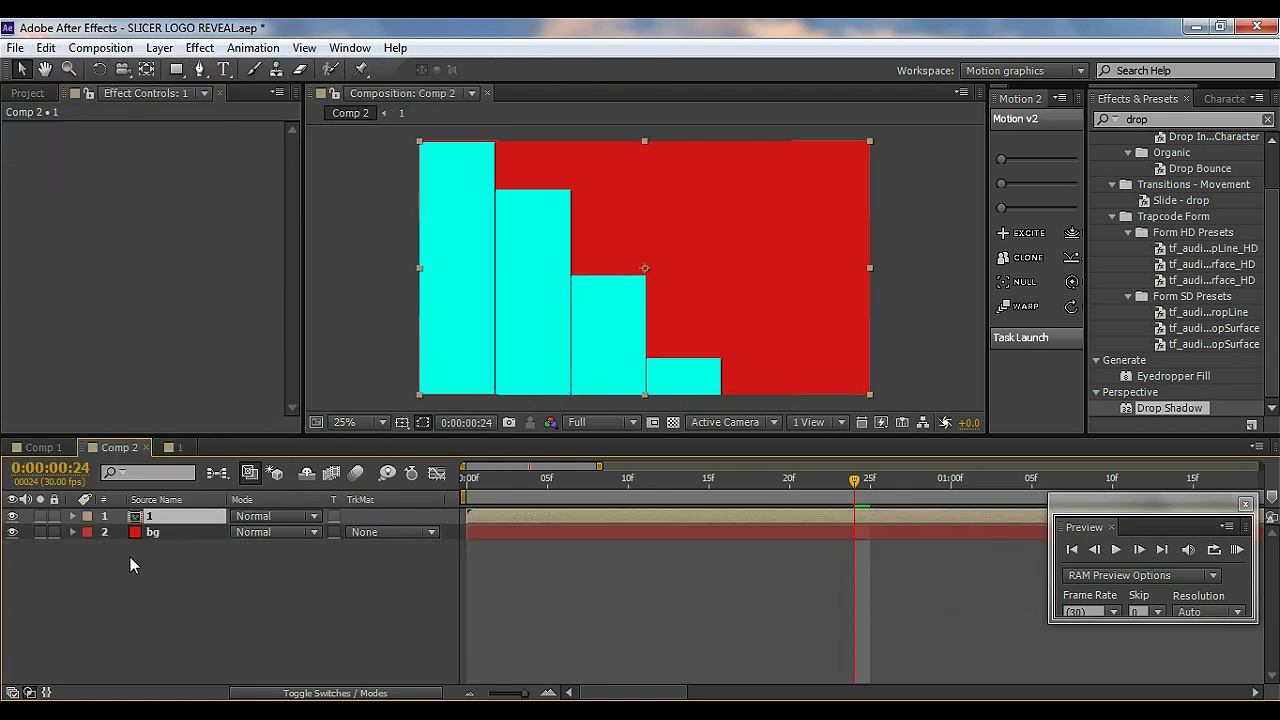
left_click(123, 590)
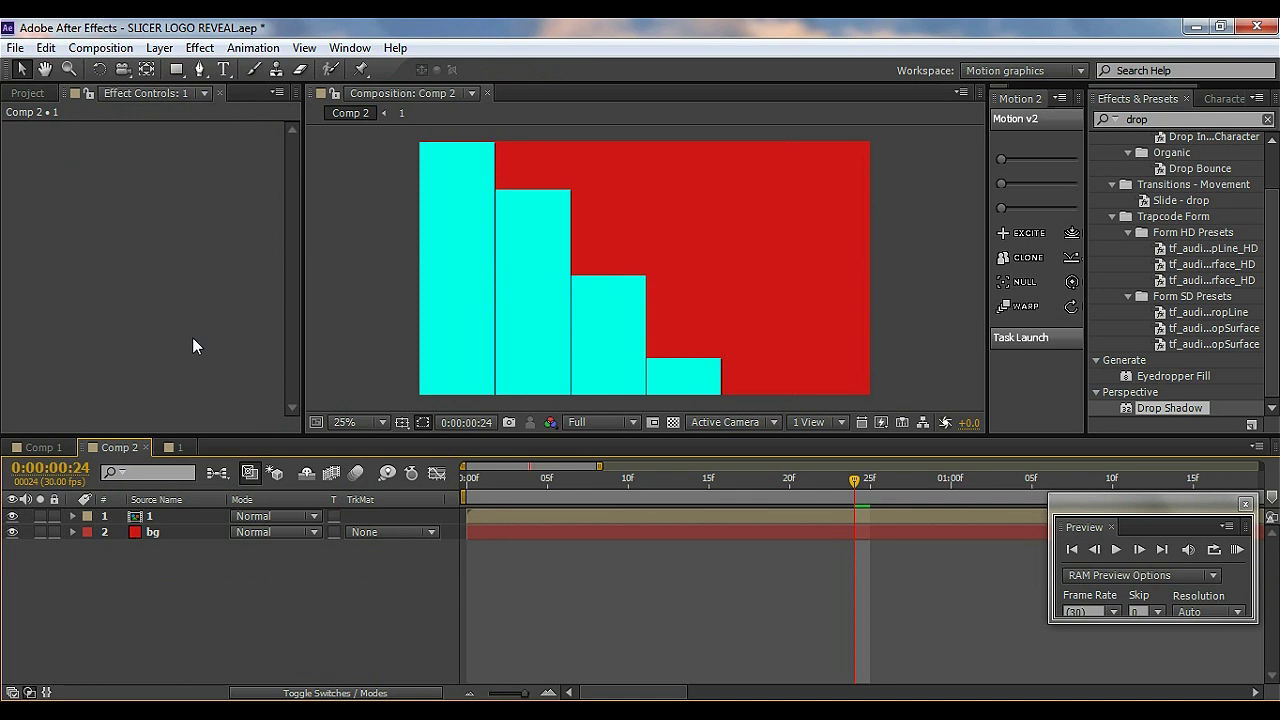
left_click(75, 48)
mouse_move(46, 48)
left_click(98, 204)
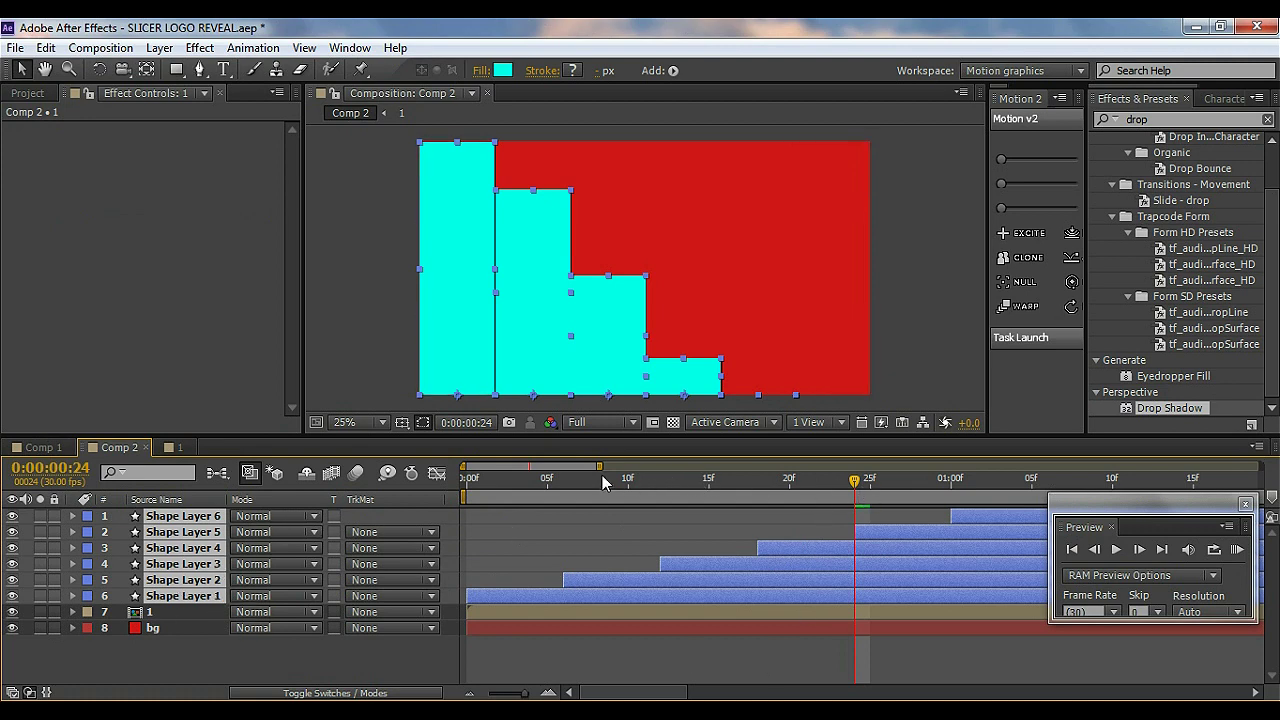
left_click_drag(599, 467, 682, 476)
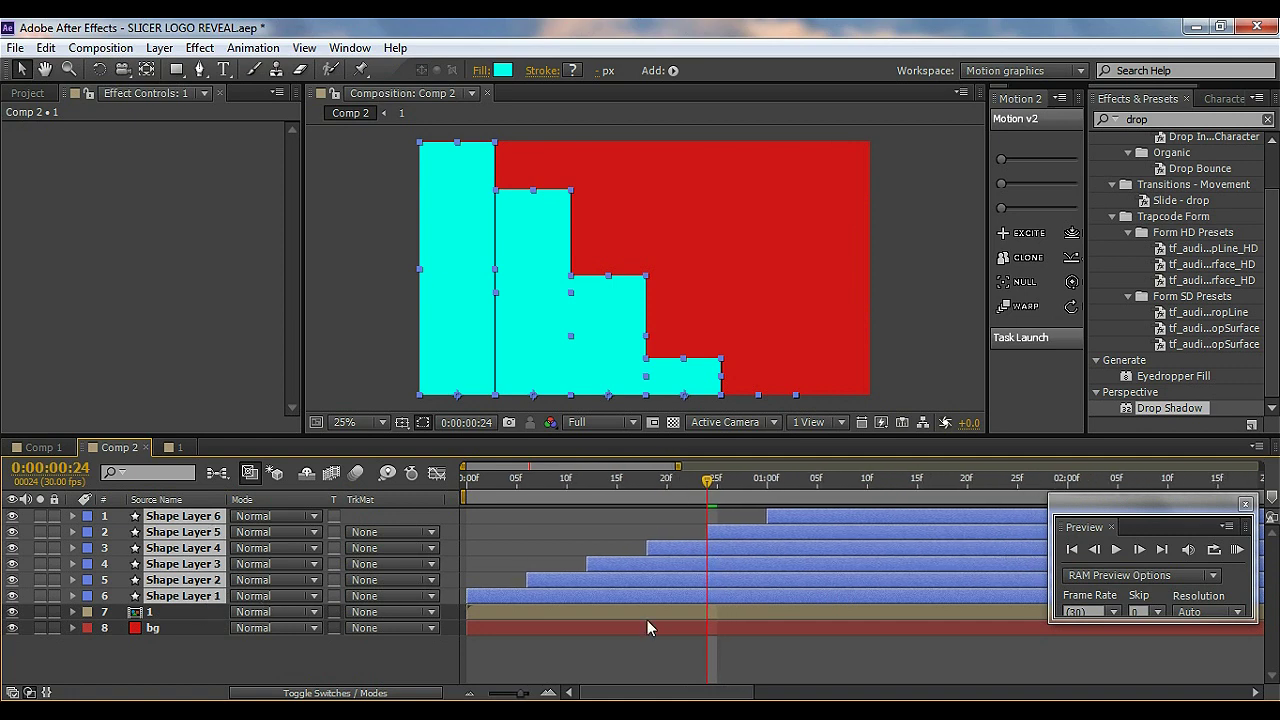
- Recopy Shape Layers 1–6 and paste them into Comp 2 again in their original order
double_click(180, 612)
left_click(192, 643)
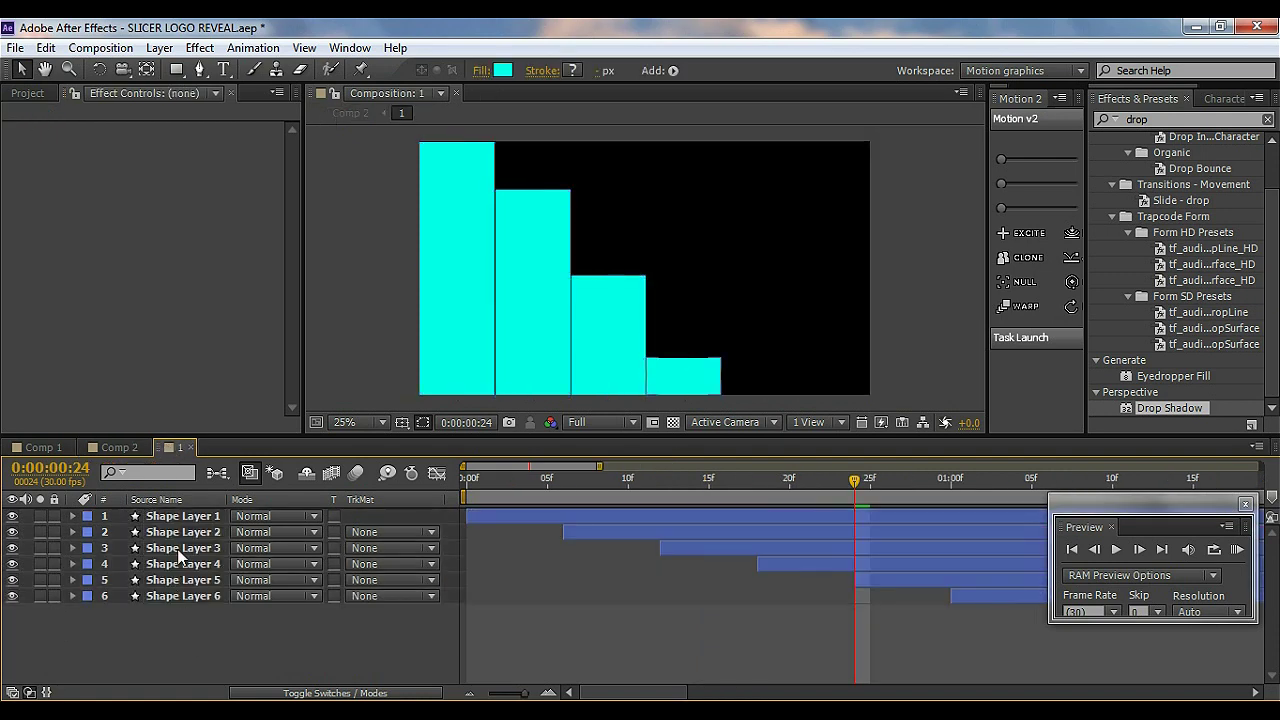
left_click(187, 518)
left_click(202, 600, "shift")
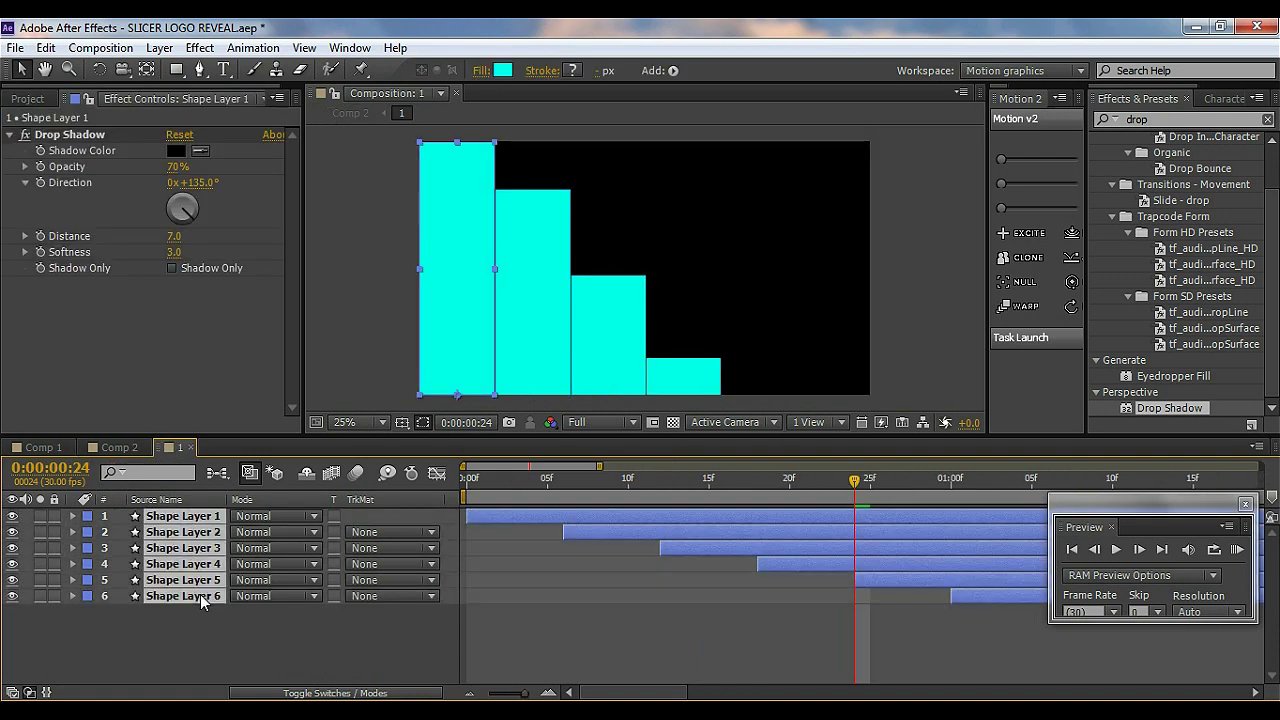
left_click(46, 48)
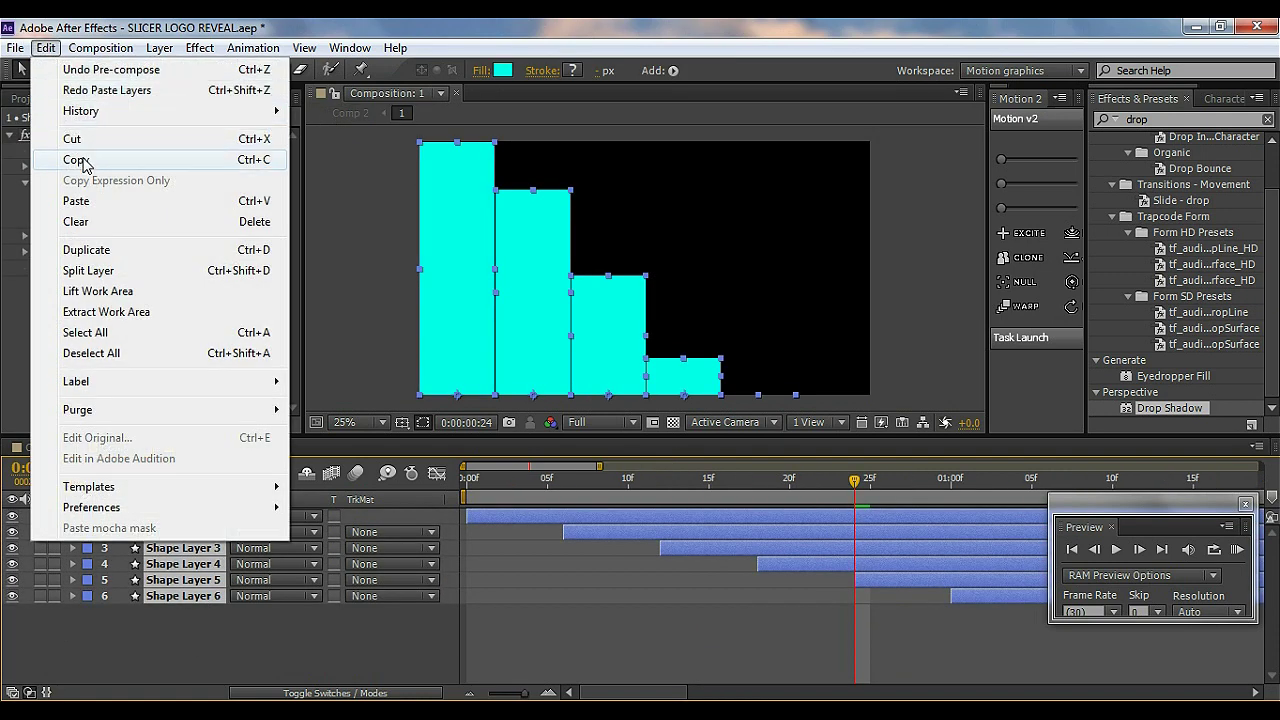
left_click(82, 164)
left_click(119, 447)
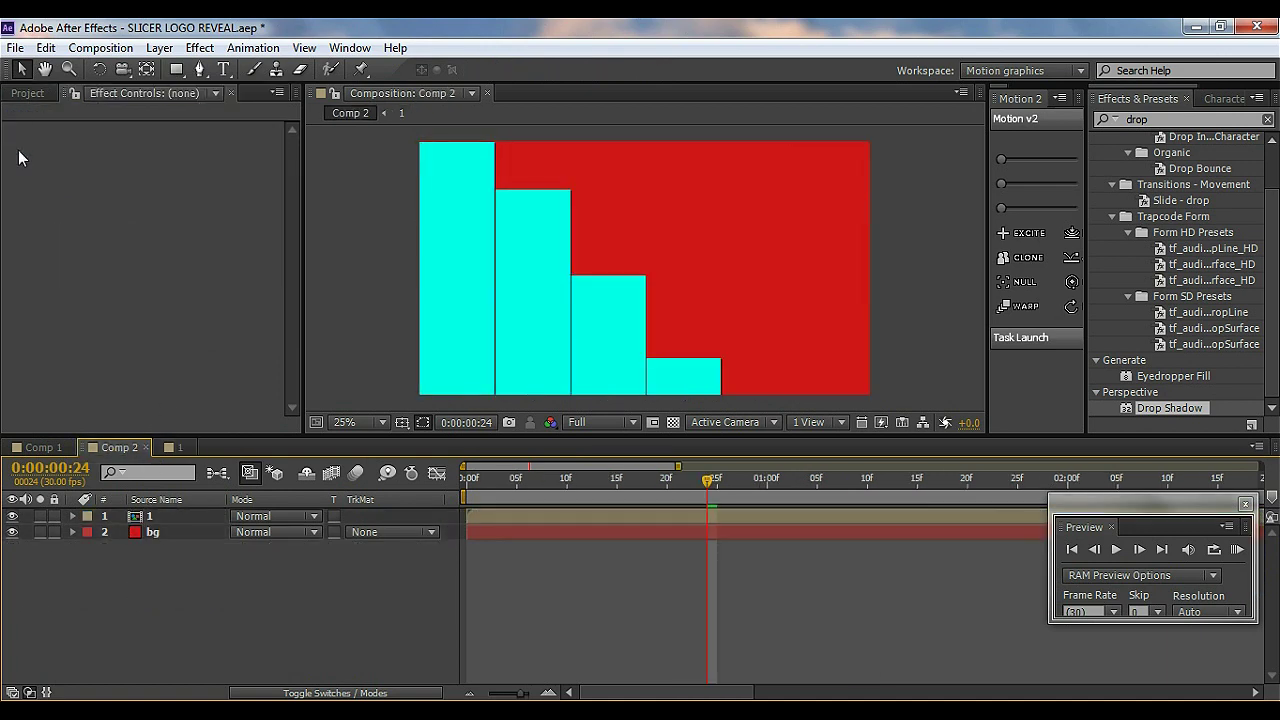
left_click(45, 49)
left_click(84, 200)
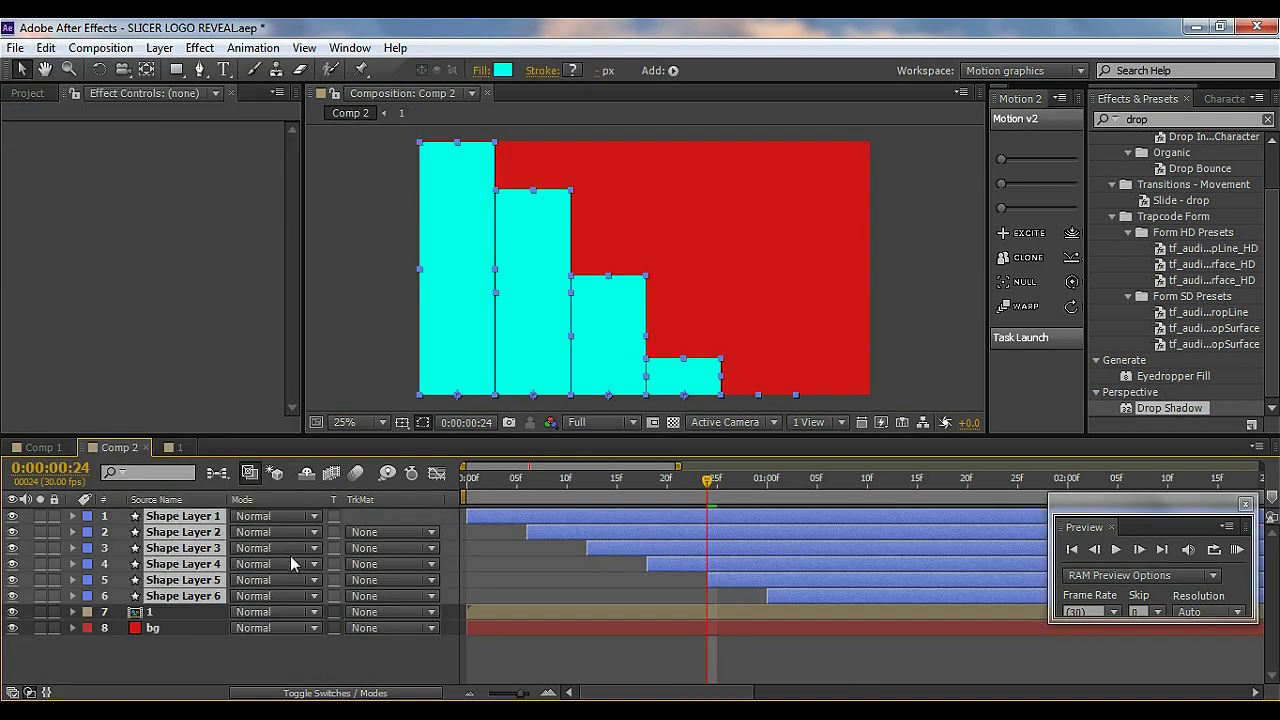
left_click_drag(708, 482, 606, 483)
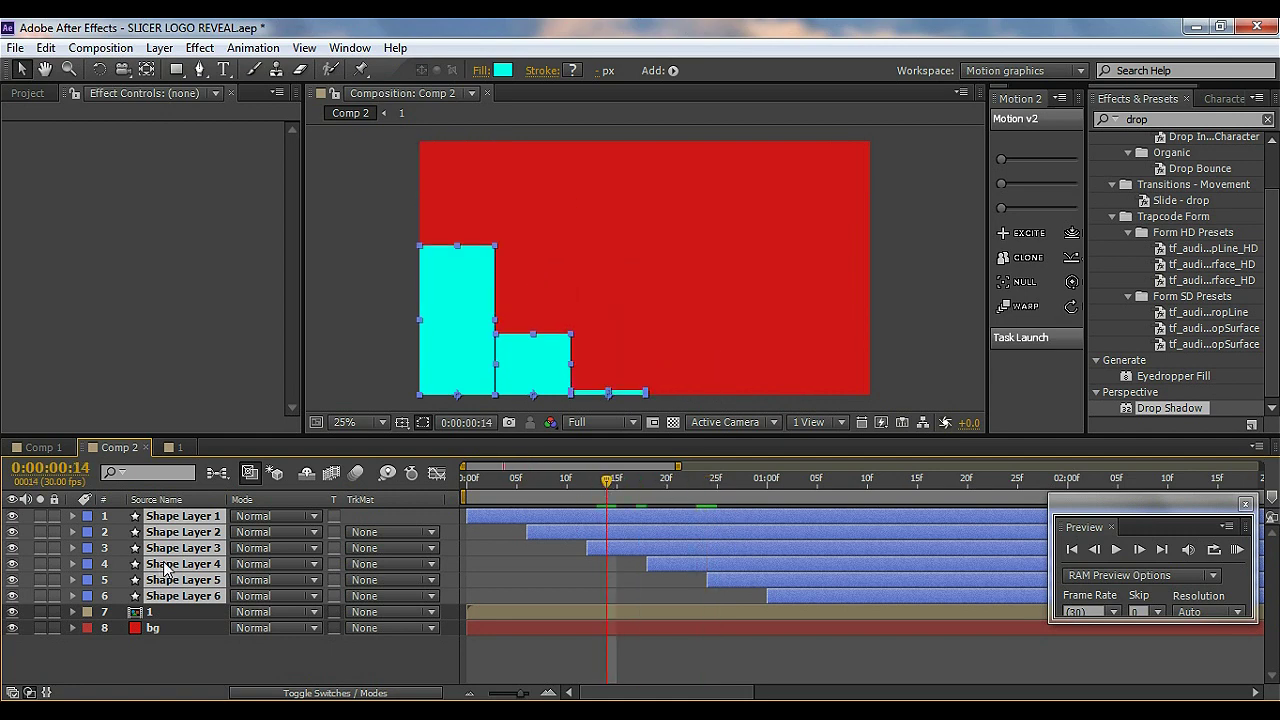
- Pre-compose the pasted shape layers into a new composition named 2
right_click(165, 568)
left_click(222, 592)
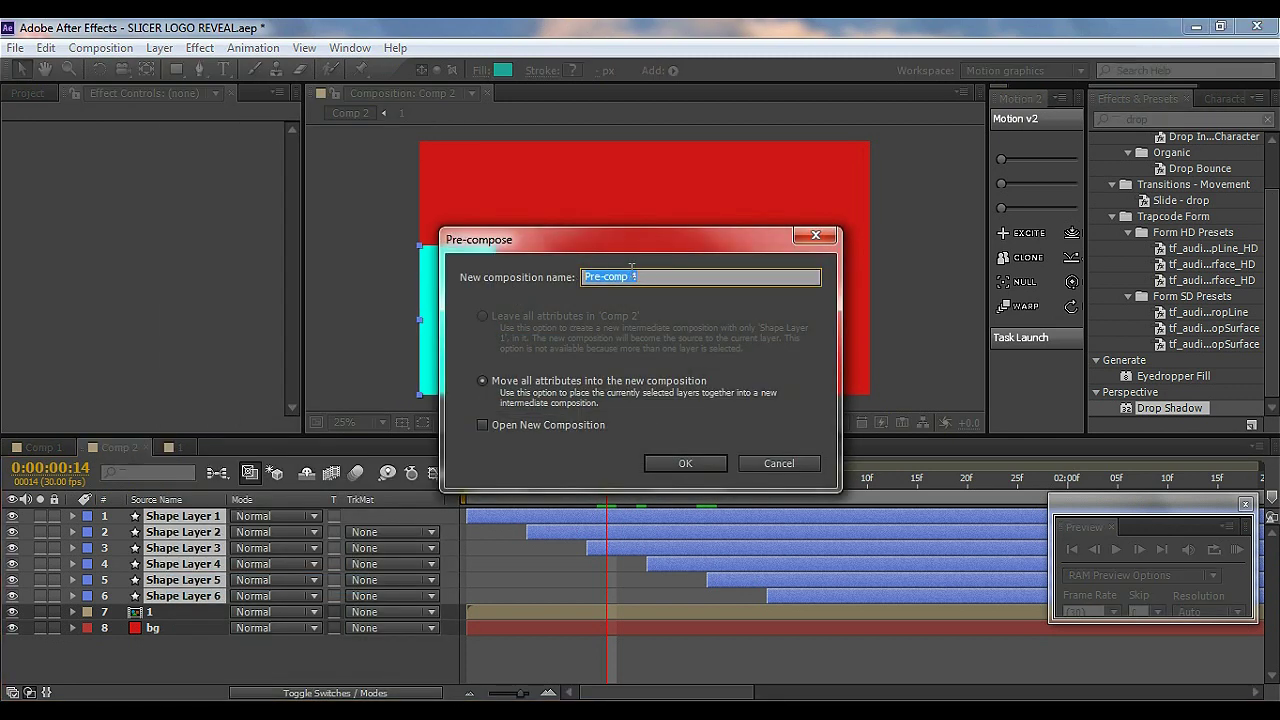
type("2")
left_click(669, 465)
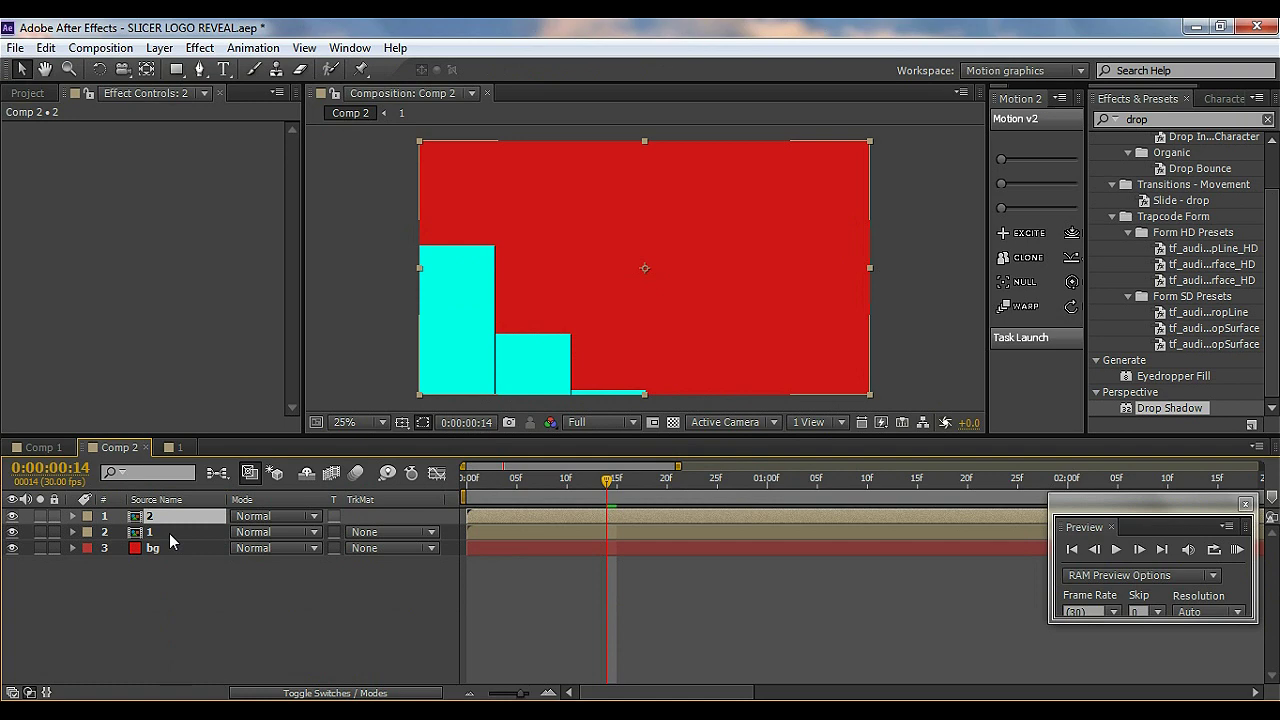
- Check composition 1's layers, then open composition 2 for editing
double_click(169, 533)
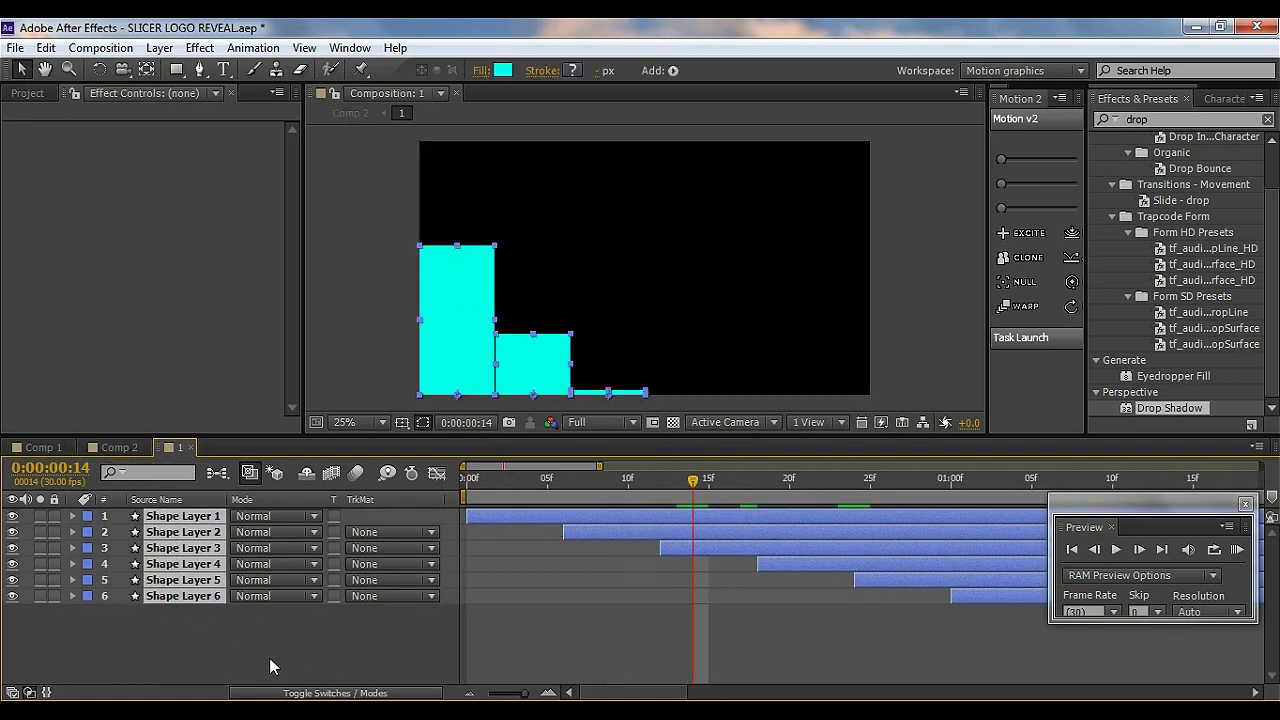
left_click(269, 658)
left_click(194, 553)
key("ctrl+v")
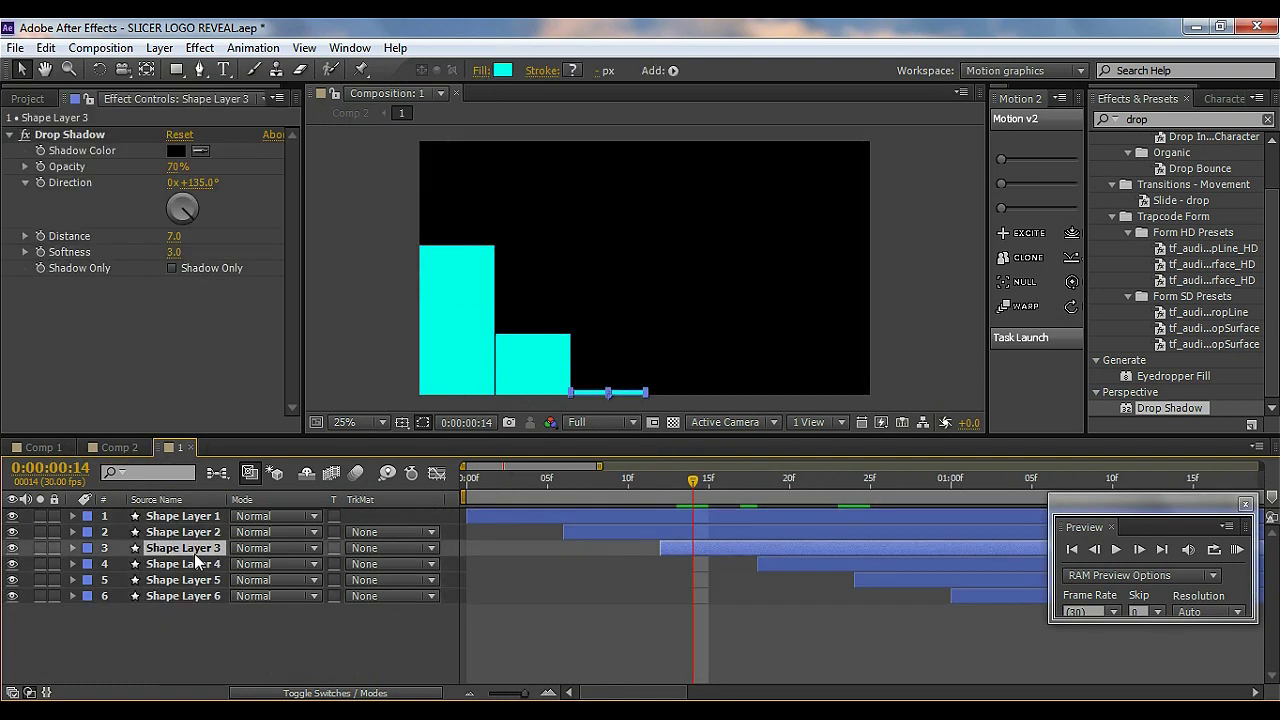
left_click(106, 448)
double_click(151, 518)
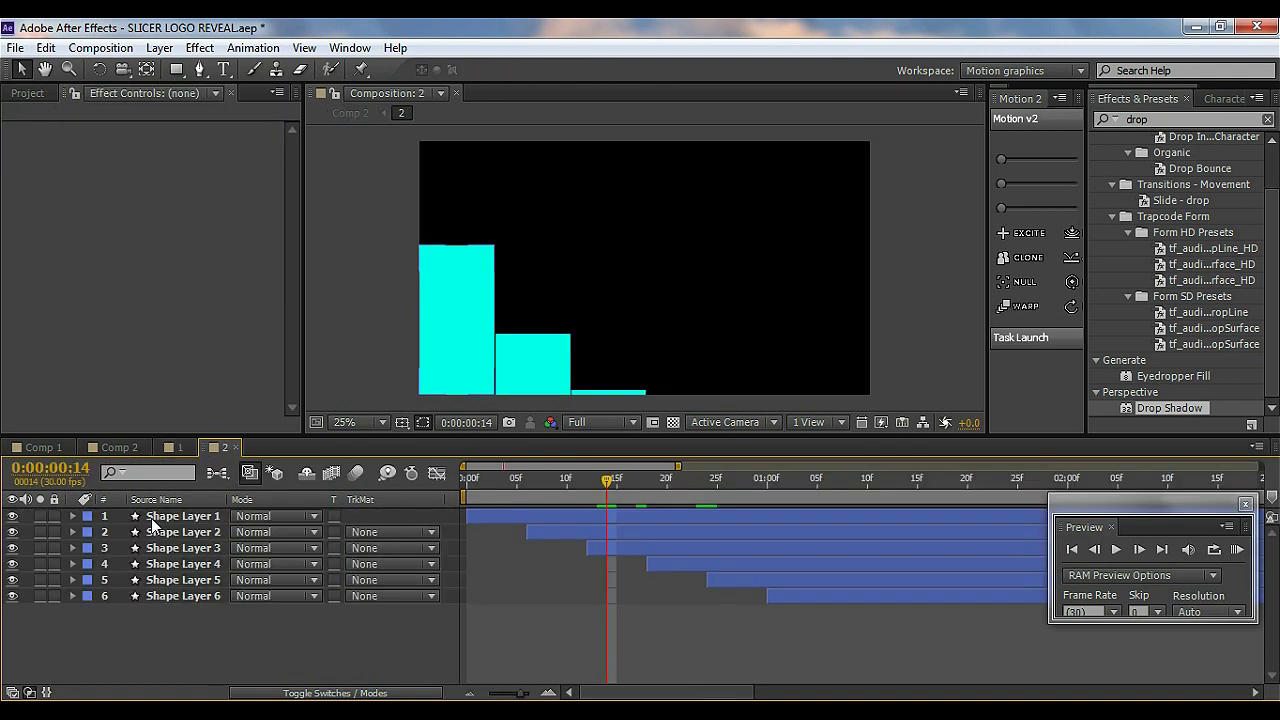
left_click(168, 447)
- Recolour Shape Layers 1 and 2 from cyan to dark yellow and olive-yellow
left_click(220, 447)
left_click(200, 517)
left_click(505, 74)
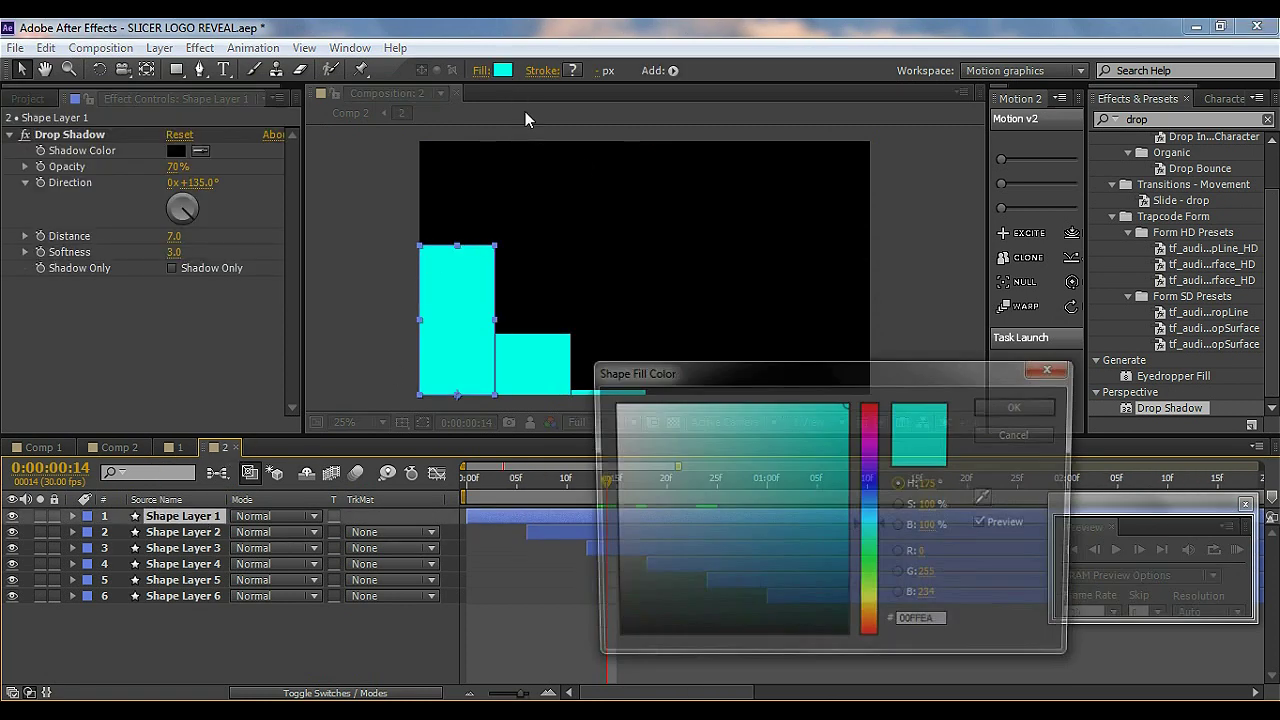
left_click_drag(872, 526, 870, 598)
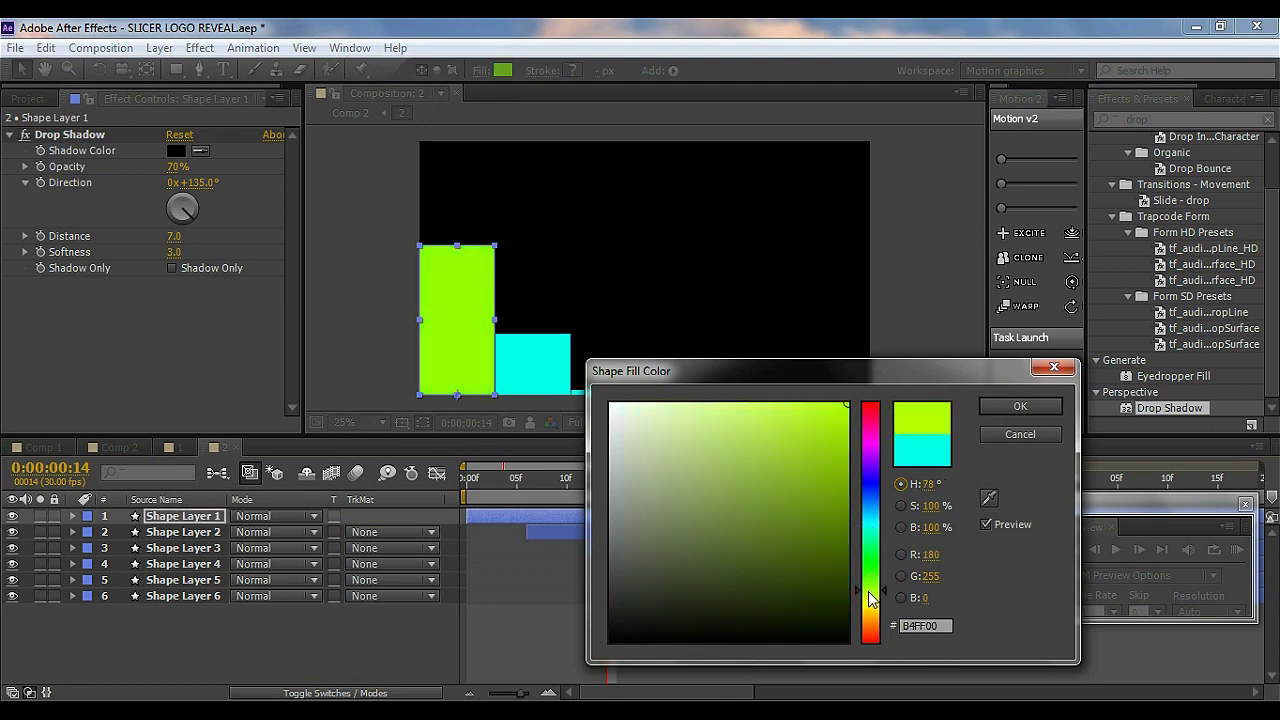
left_click_drag(829, 457, 848, 455)
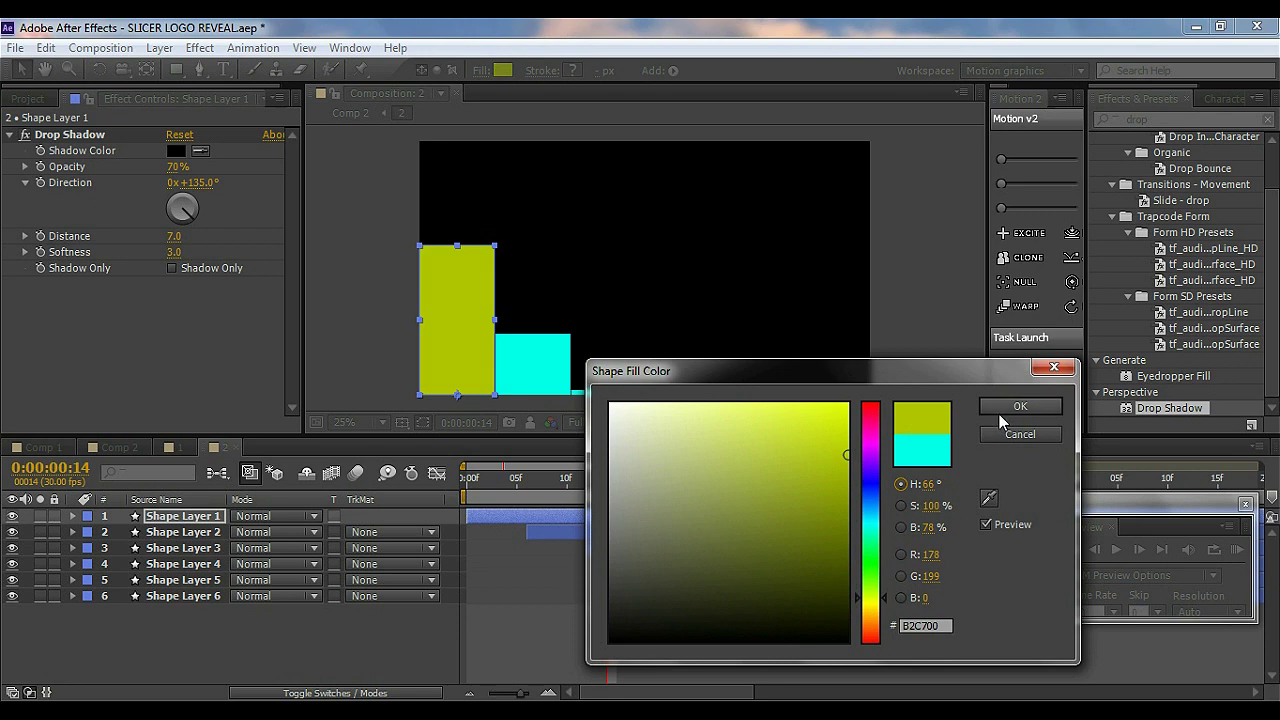
left_click(1001, 410)
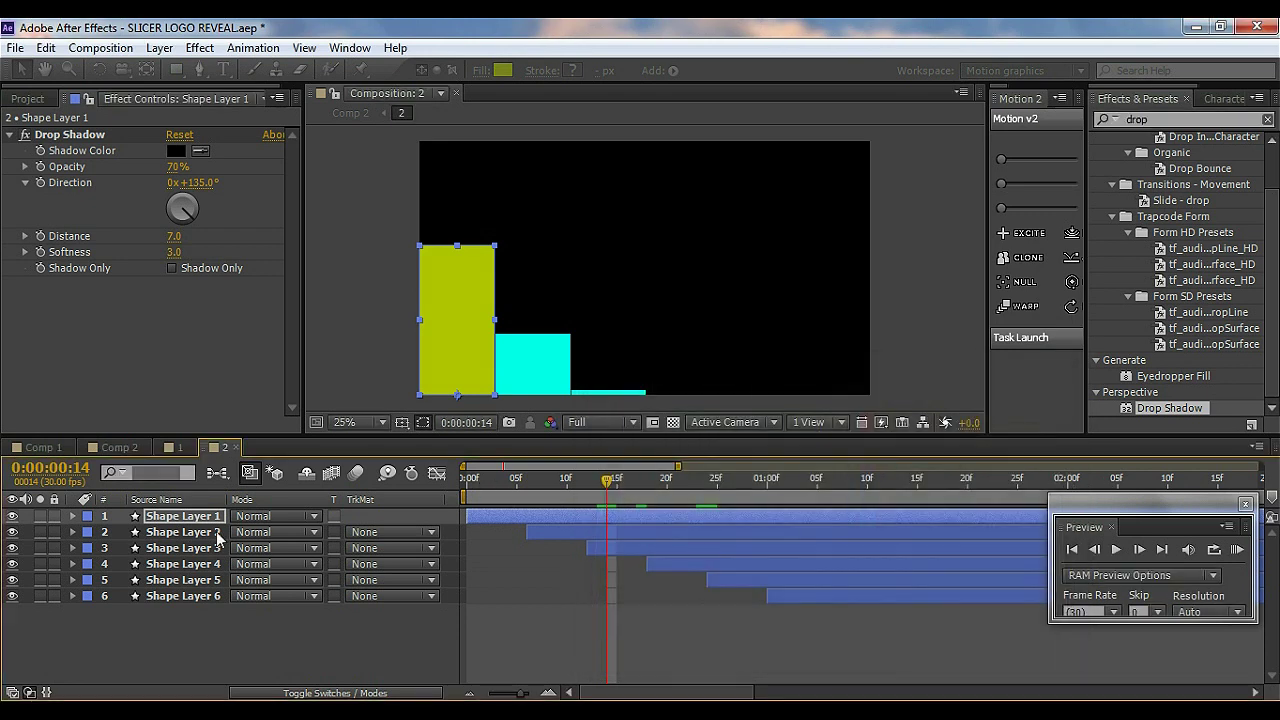
key("ctrl+Down")
left_click(503, 70)
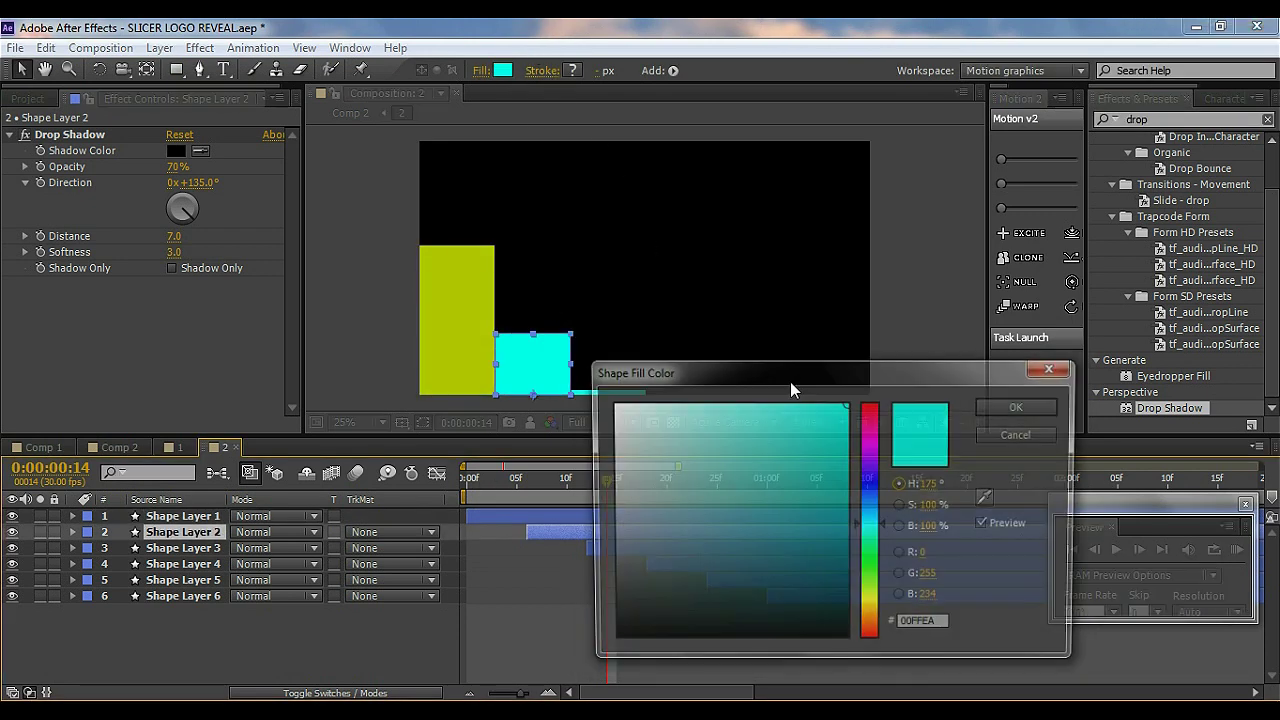
left_click(870, 562)
left_click_drag(872, 584, 873, 607)
left_click_drag(837, 446, 858, 444)
left_click(1028, 408)
- Give Shape Layers 3 and 4 yellow fills at 72% and 79% brightness
left_click(201, 549)
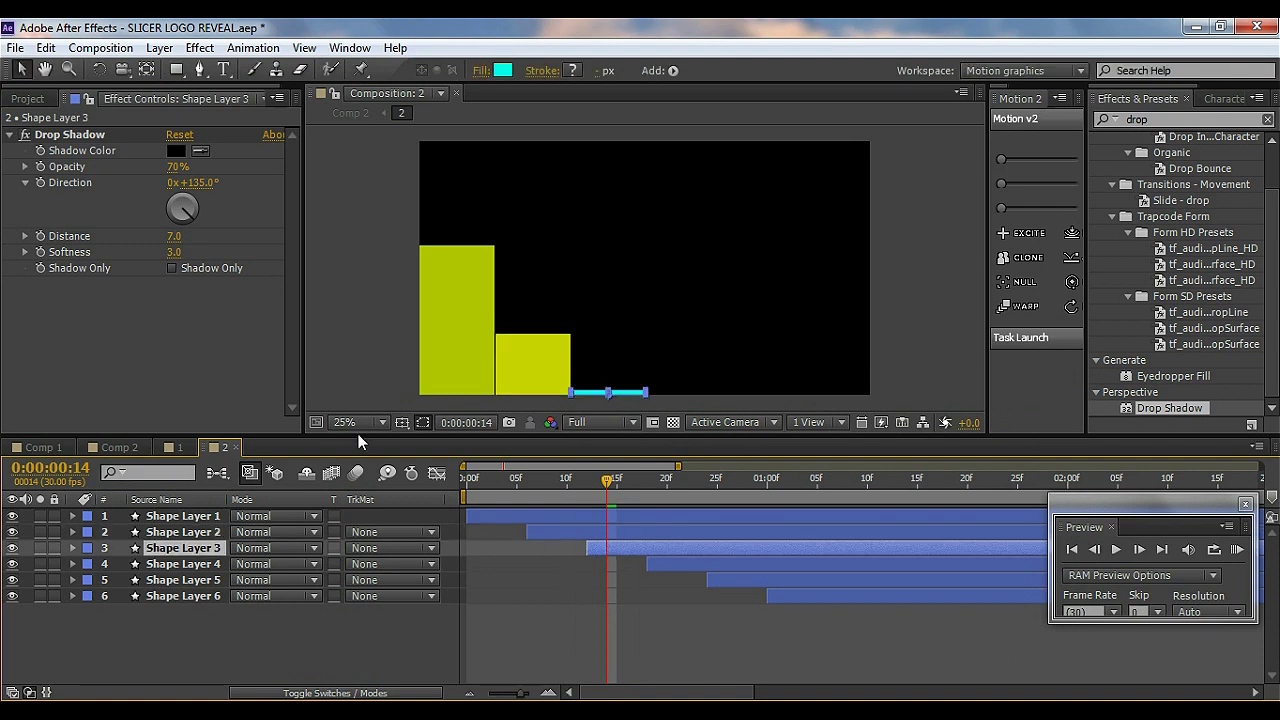
left_click(501, 71)
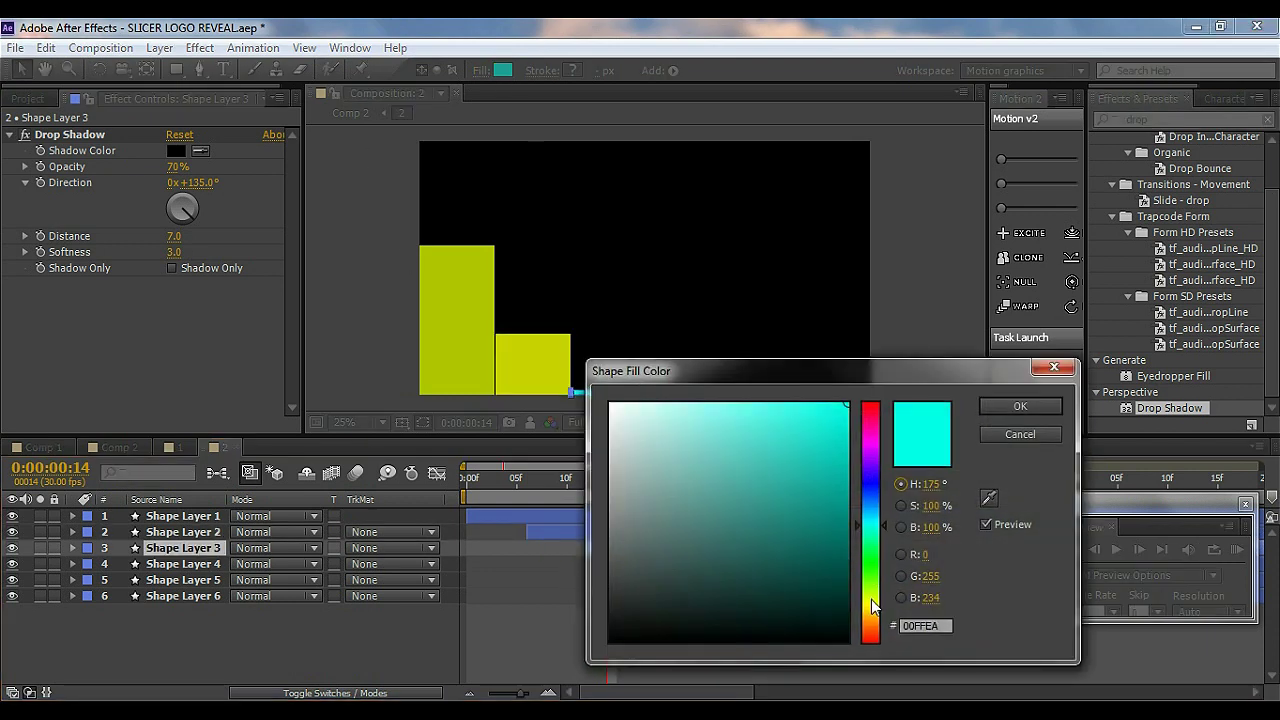
left_click(871, 598)
left_click(847, 493)
left_click_drag(814, 466, 871, 467)
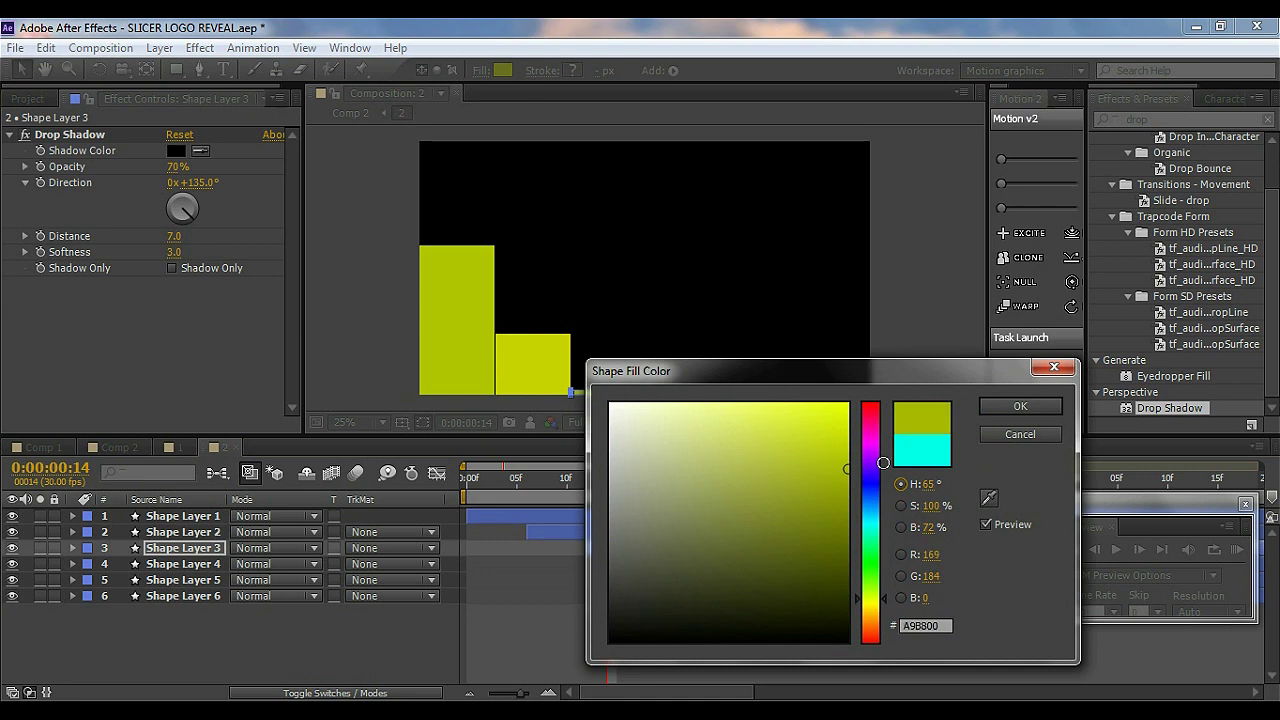
left_click(1002, 411)
left_click(207, 566)
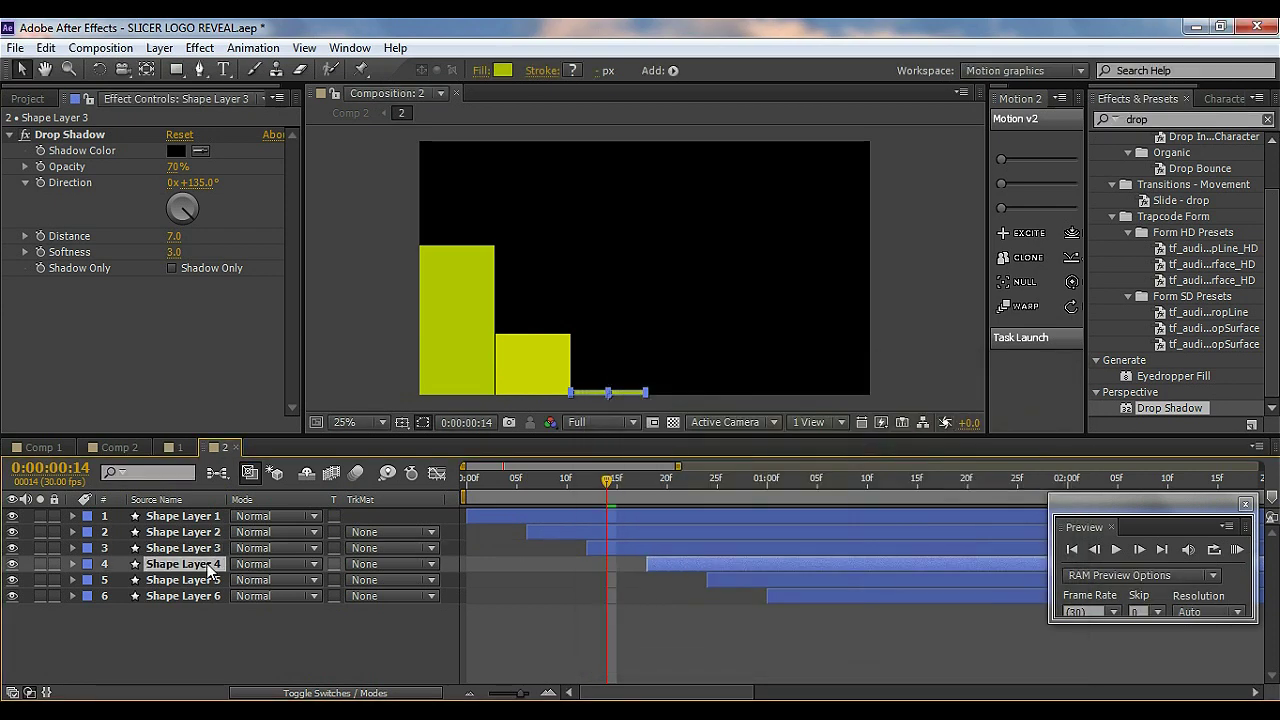
left_click(827, 481)
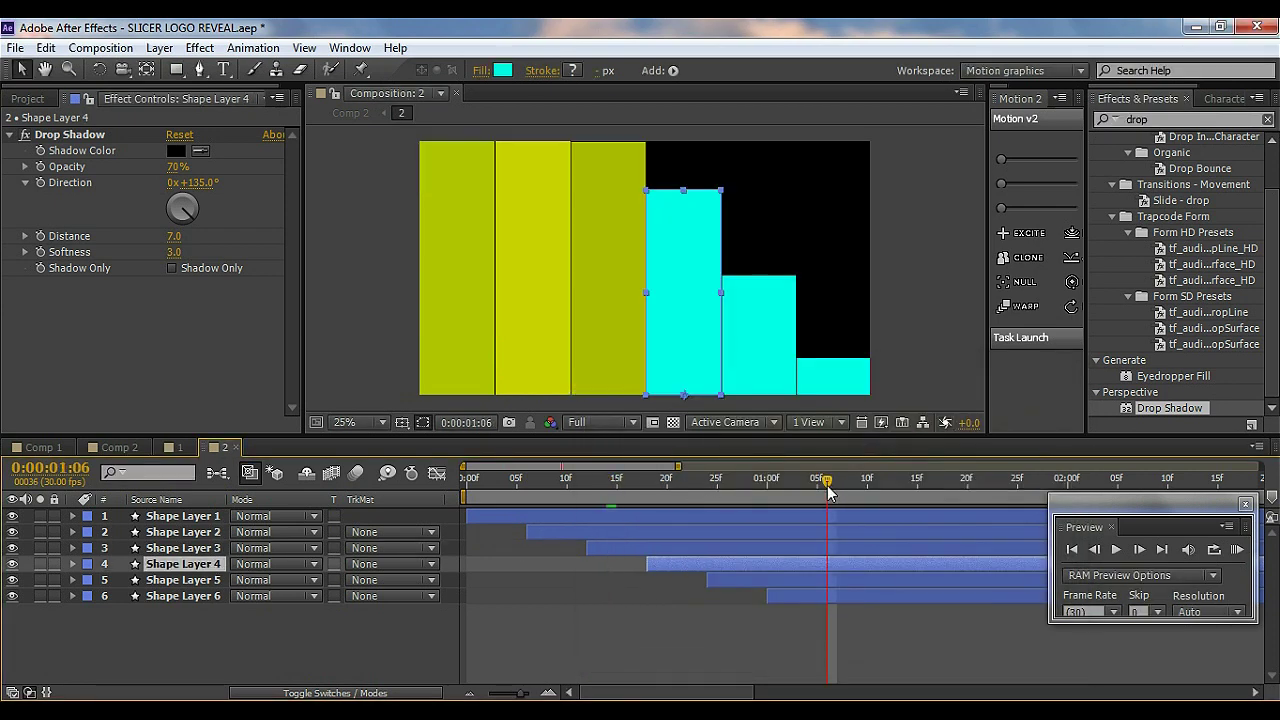
left_click(502, 71)
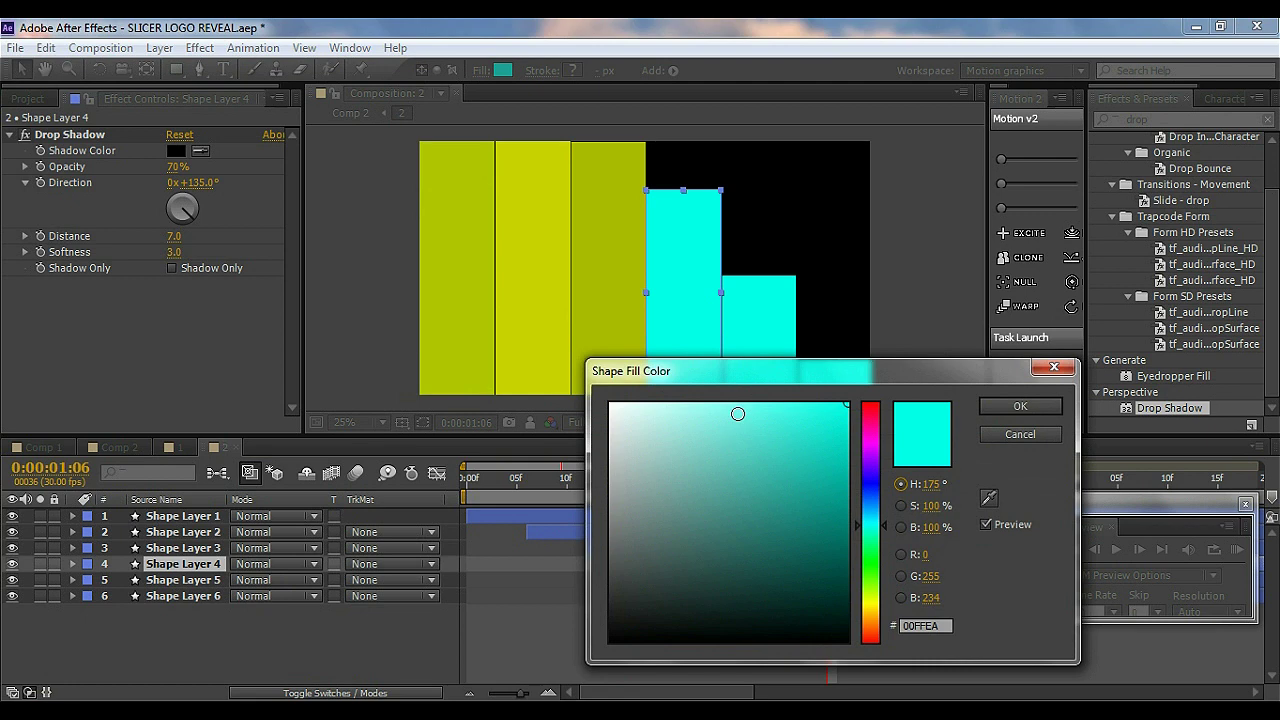
left_click(872, 597)
left_click(847, 453)
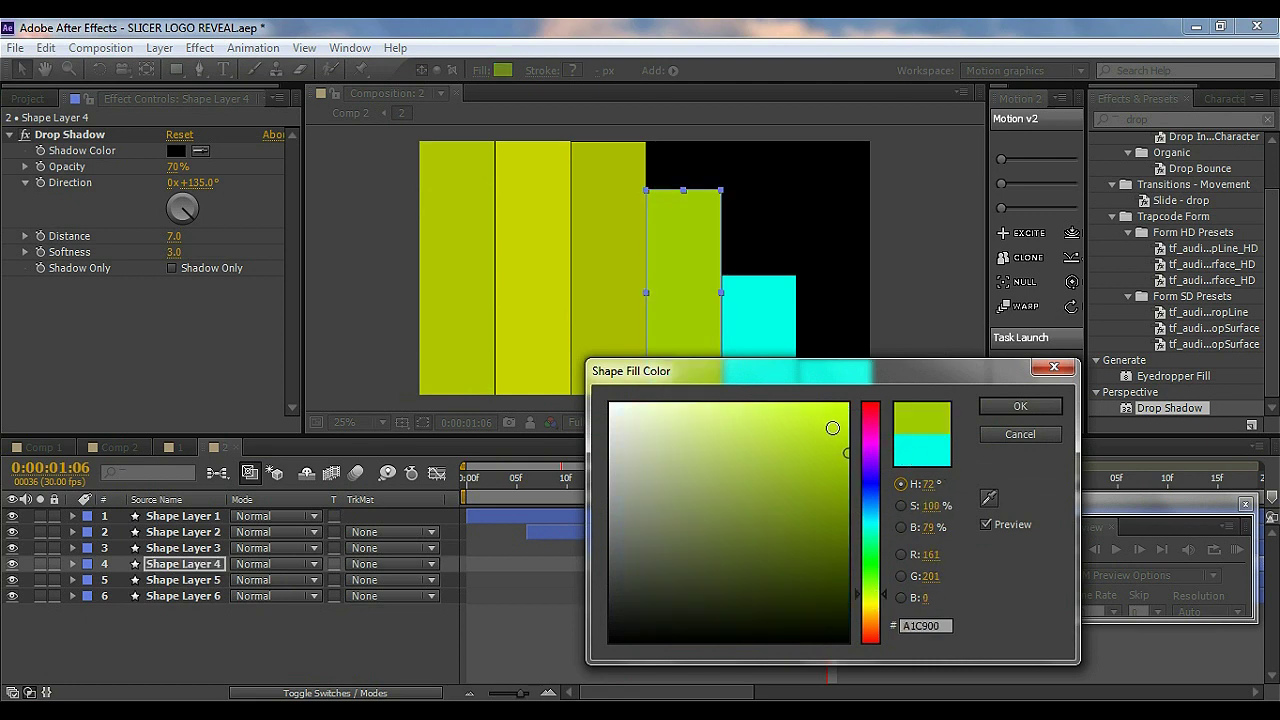
left_click(1020, 407)
- Fill Shape Layers 5 and 6 with olive and yellow-green shades, then return to Comp 2
left_click(209, 581)
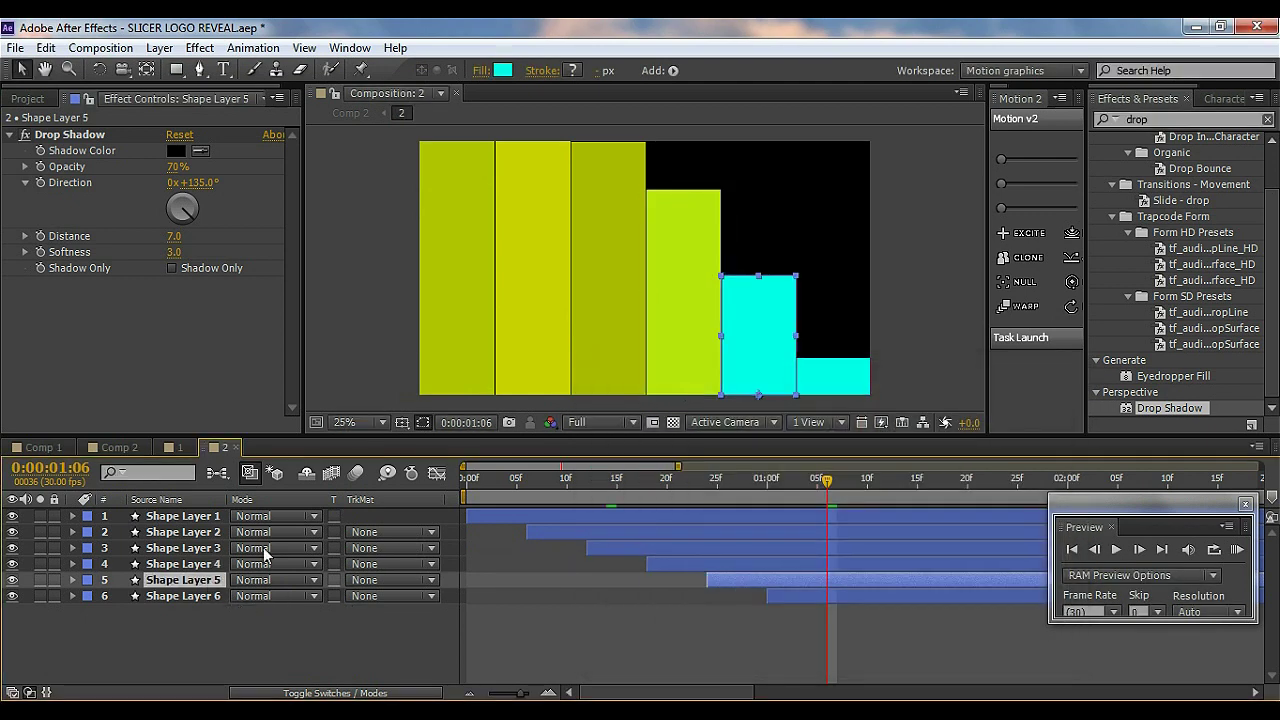
left_click(502, 71)
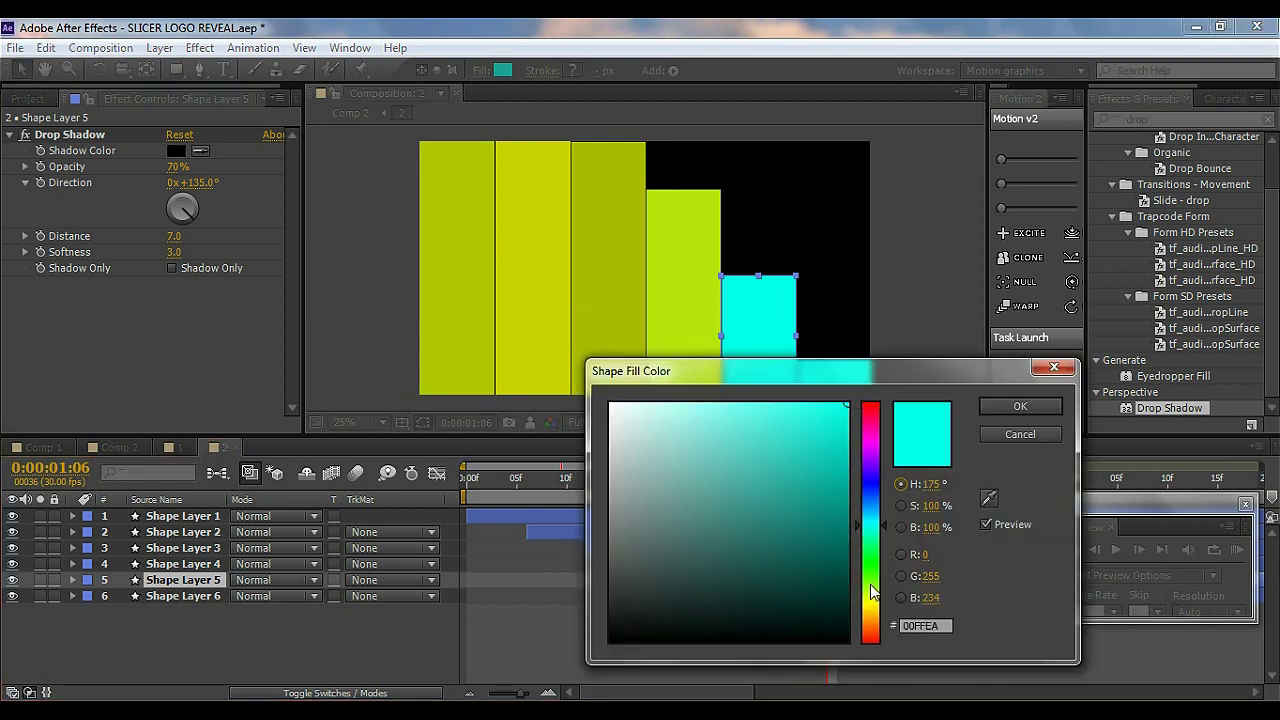
left_click(870, 594)
left_click(845, 477)
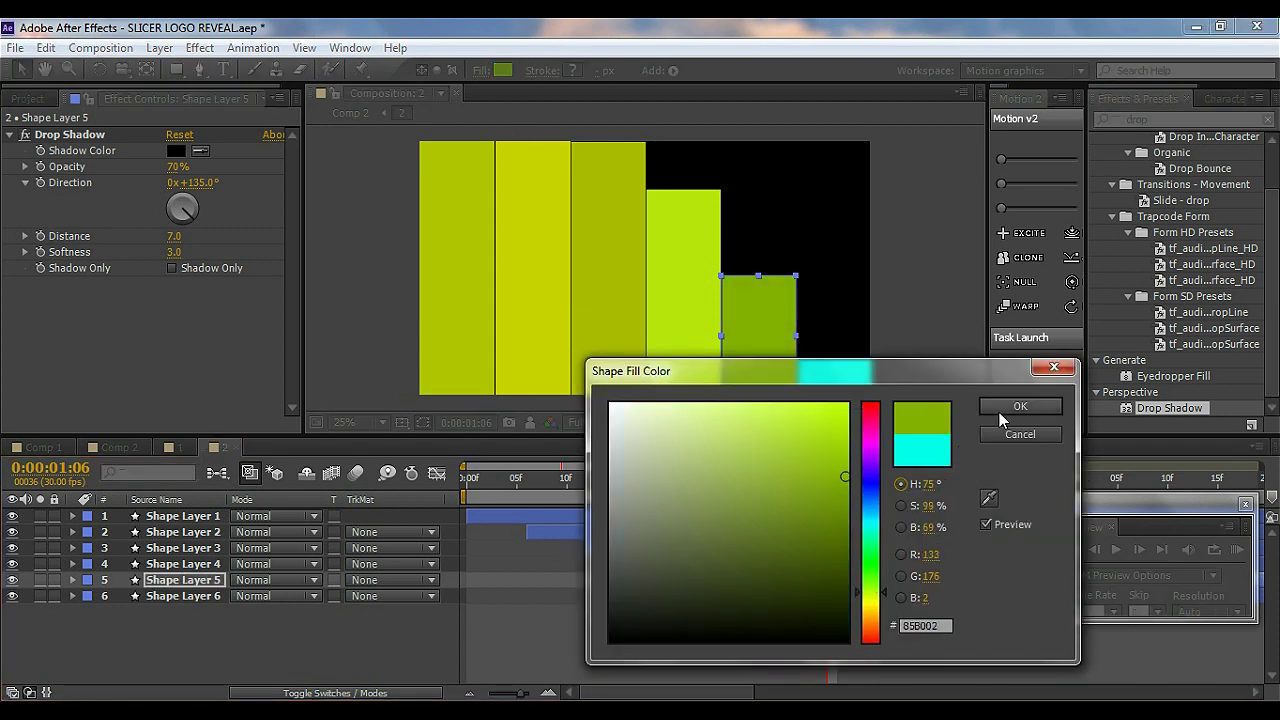
left_click(999, 412)
left_click(185, 597)
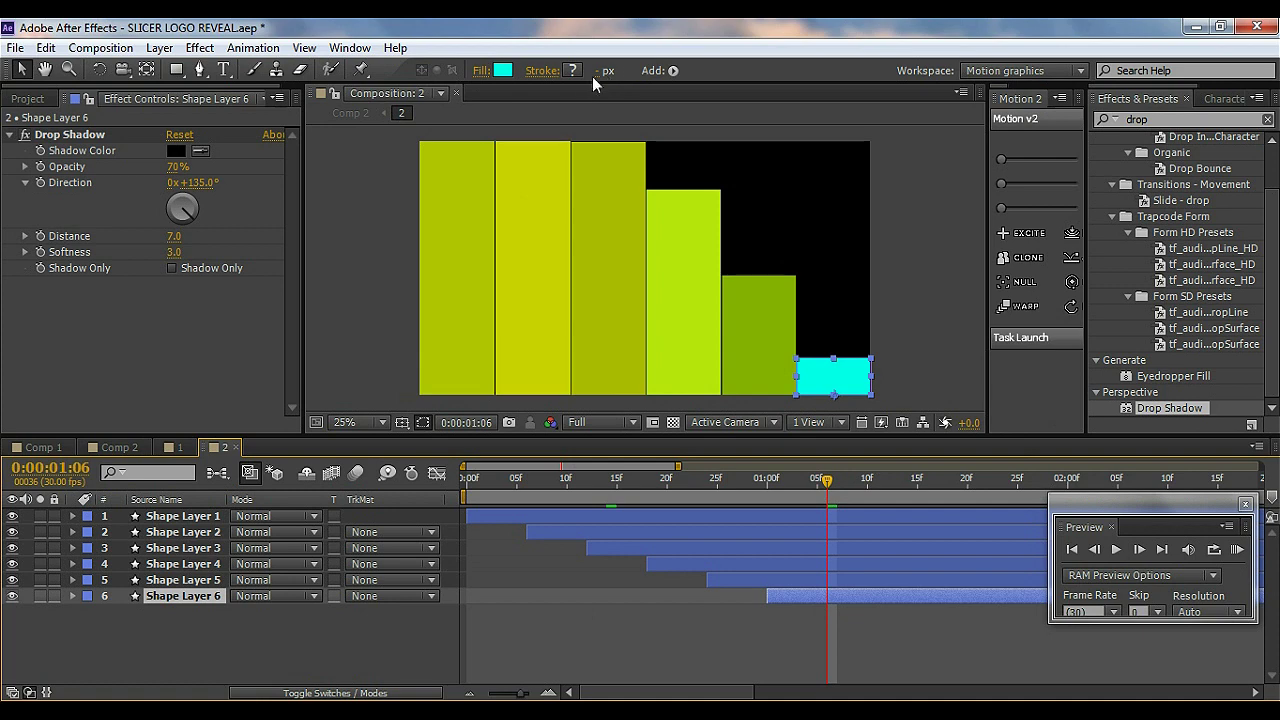
left_click(503, 71)
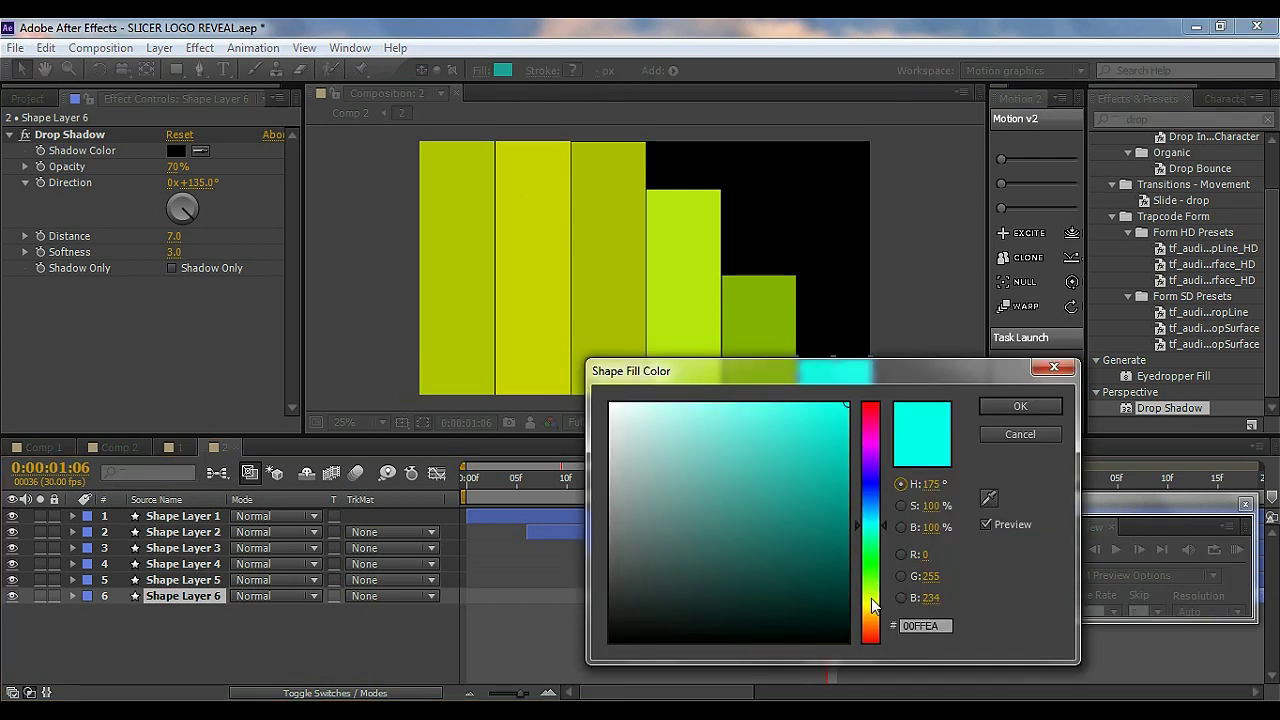
left_click(871, 598)
left_click(1008, 411)
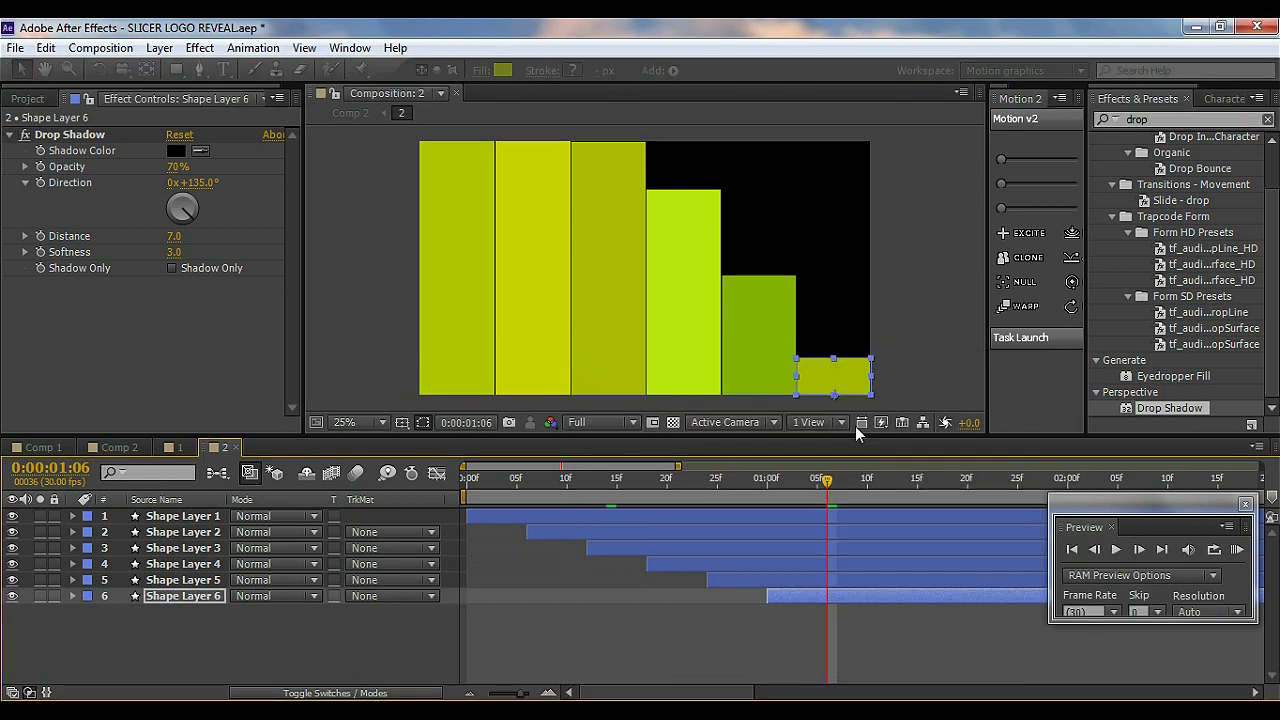
left_click(362, 651)
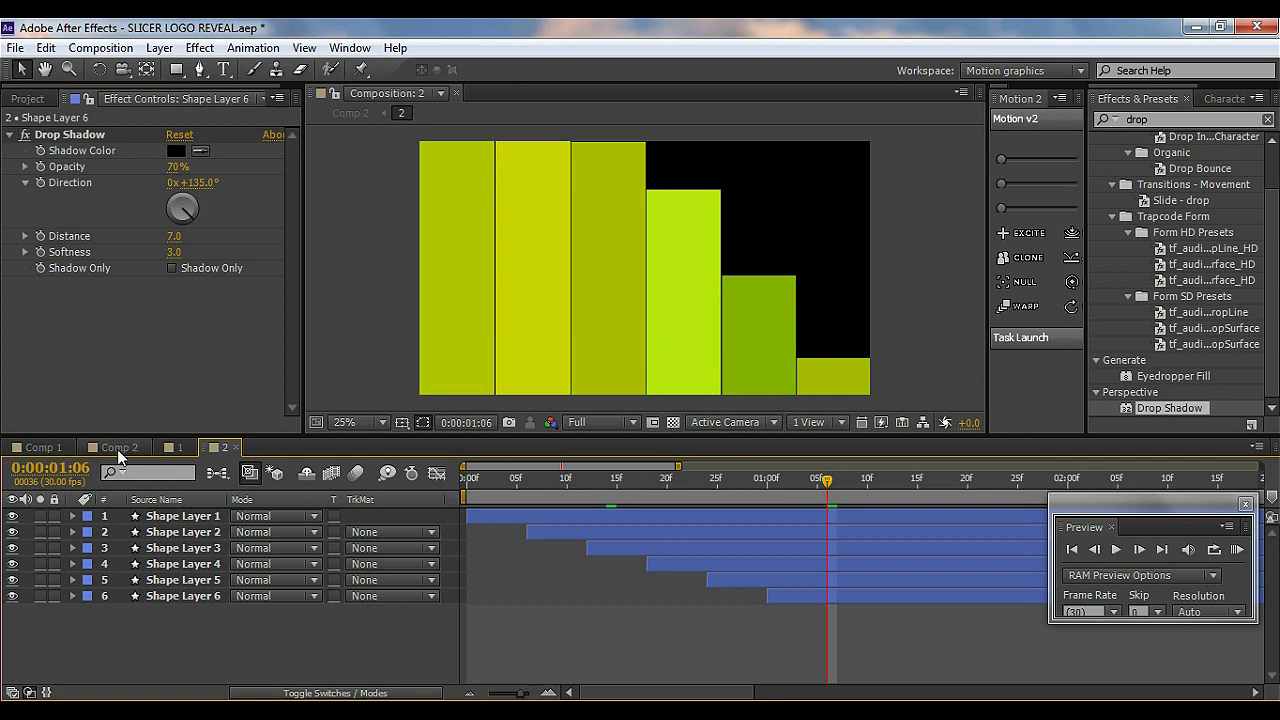
left_click(117, 449)
- Move yellow layer 2 below layer 1, delay layer 1 about a frame, and preview the cascade
left_click(172, 531)
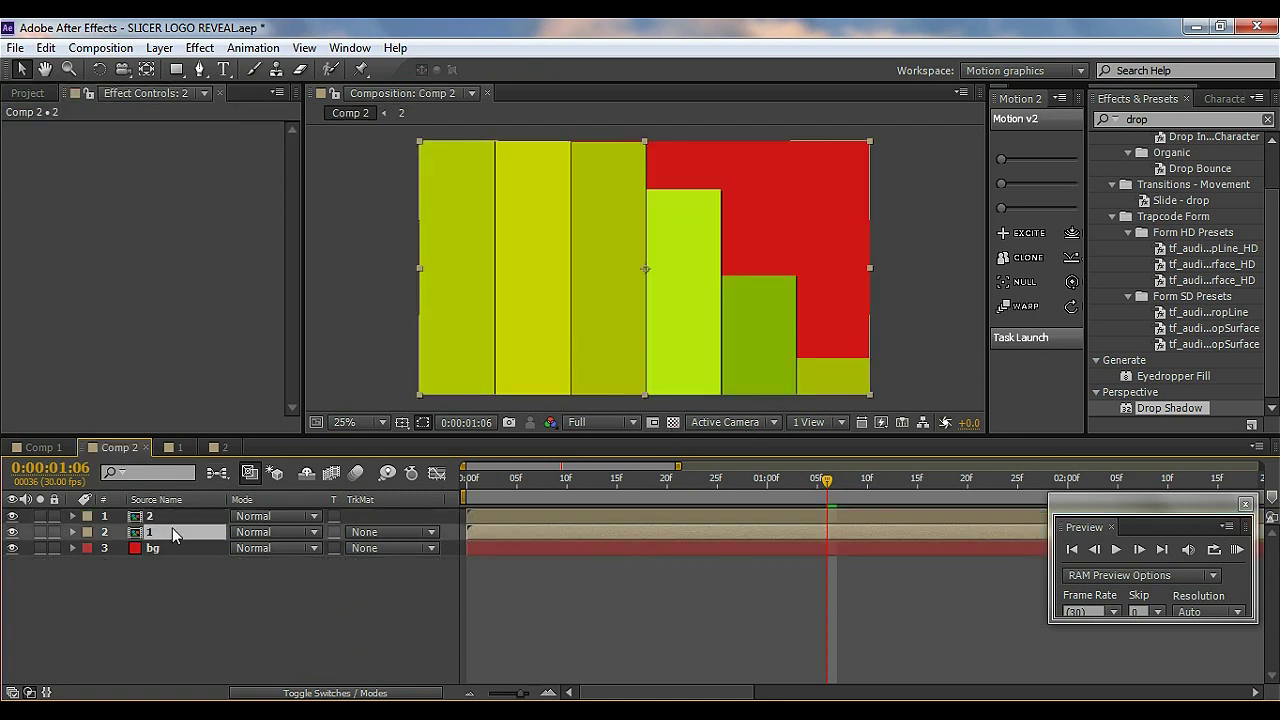
left_click(182, 516)
left_click(12, 516)
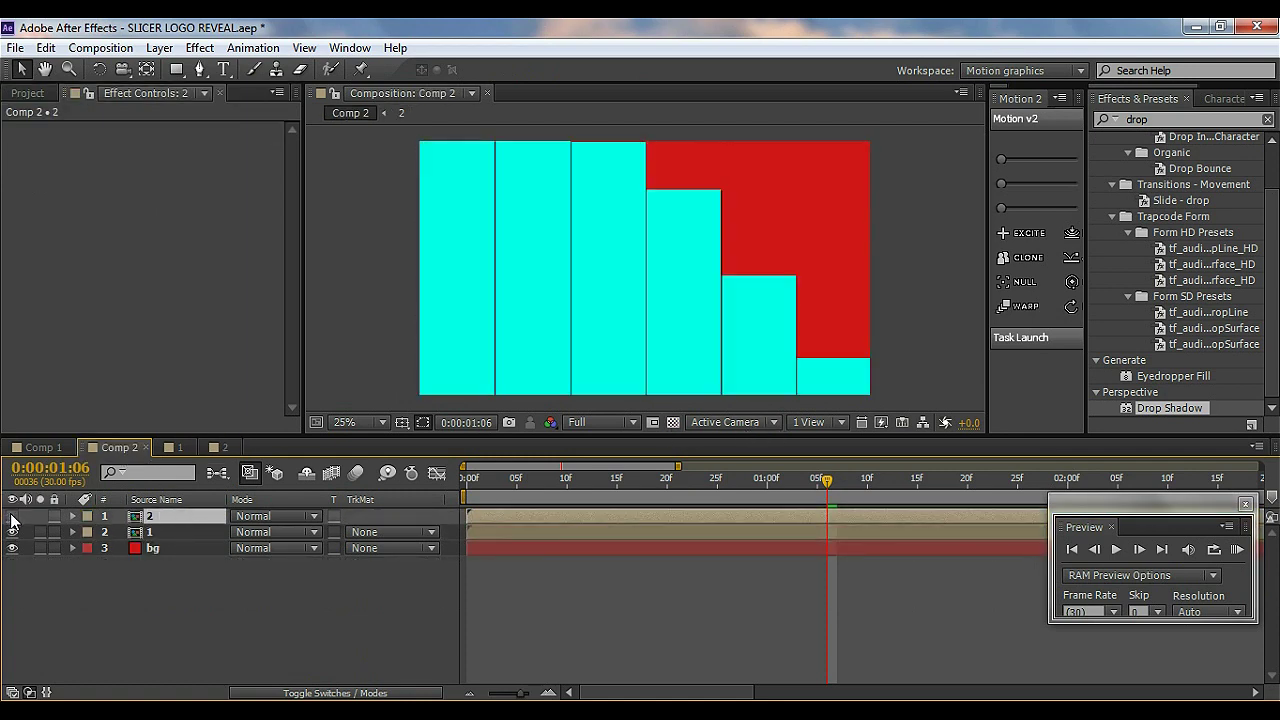
left_click(12, 516)
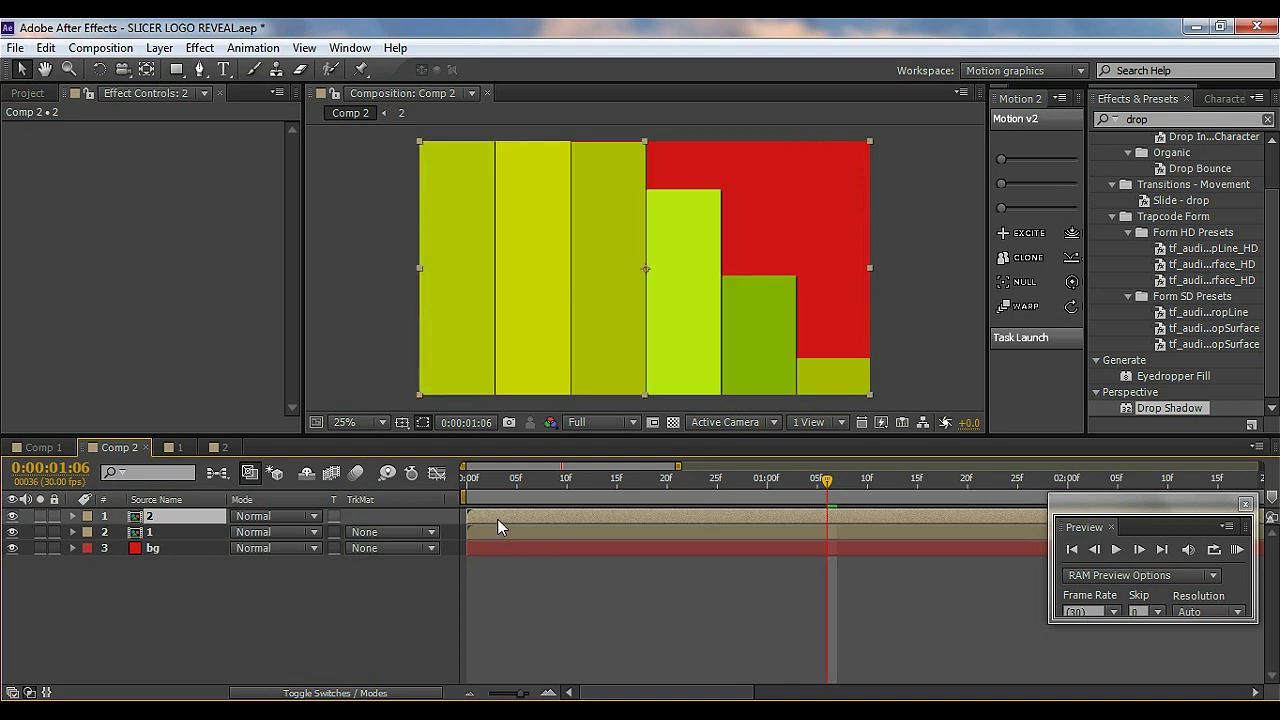
left_click_drag(502, 519, 513, 528)
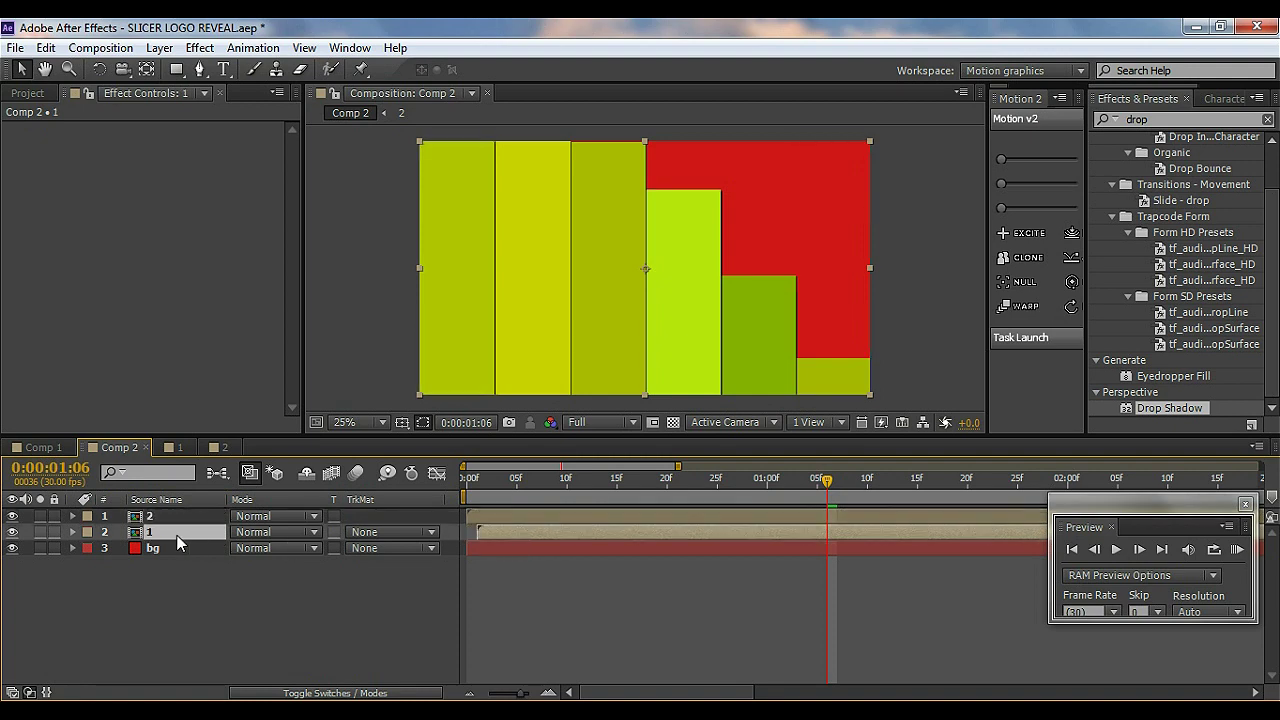
left_click_drag(152, 517, 164, 543)
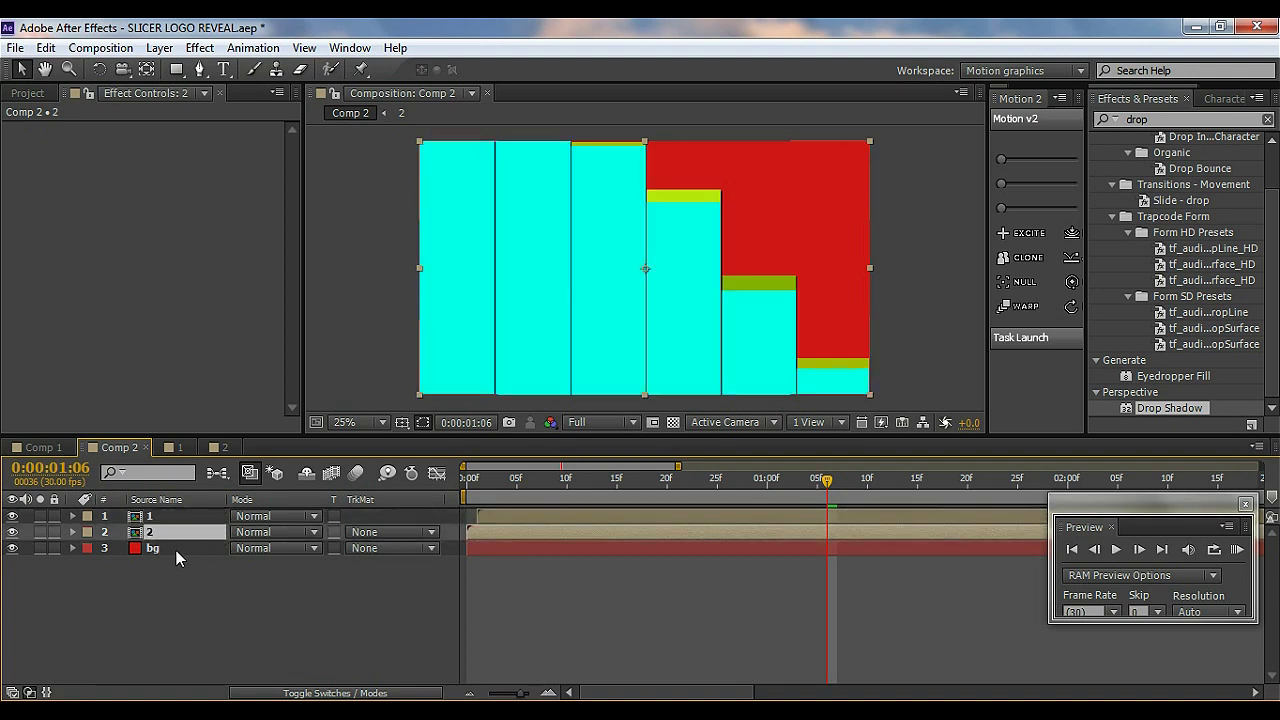
mouse_move(516, 481)
left_mouse_down()
mouse_move(497, 482)
mouse_move(538, 482)
left_mouse_up()
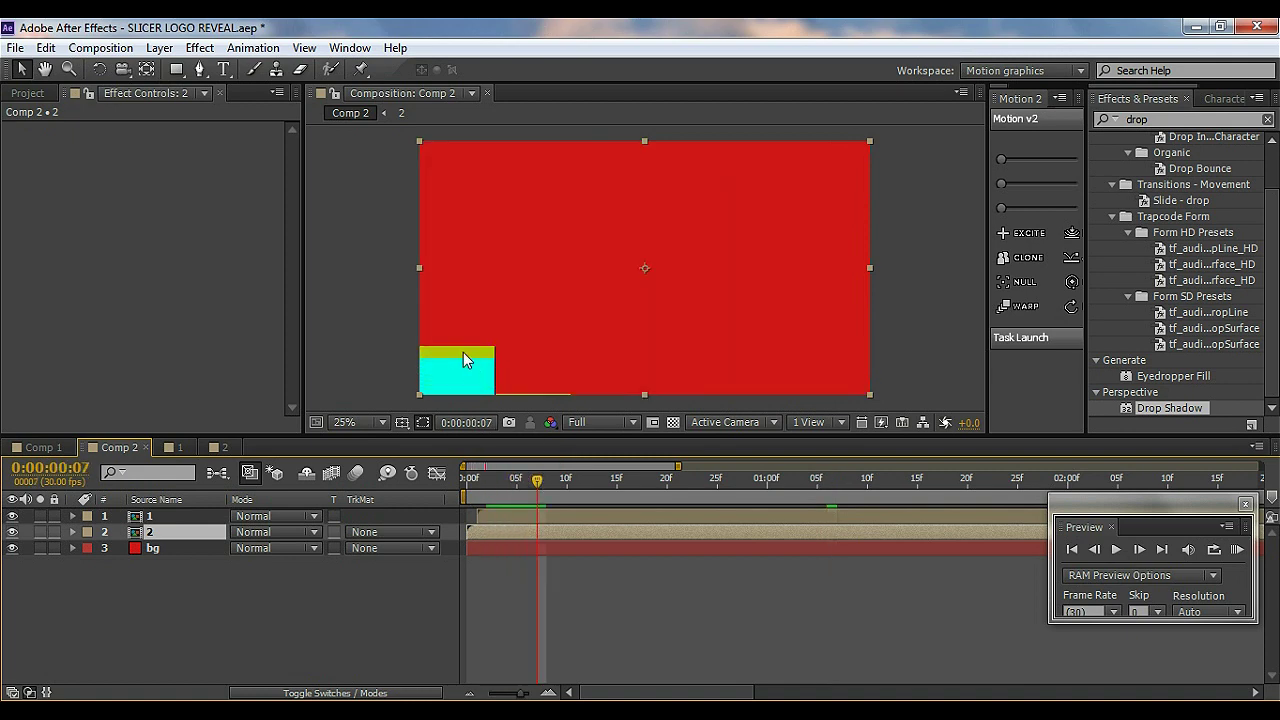
key("space")
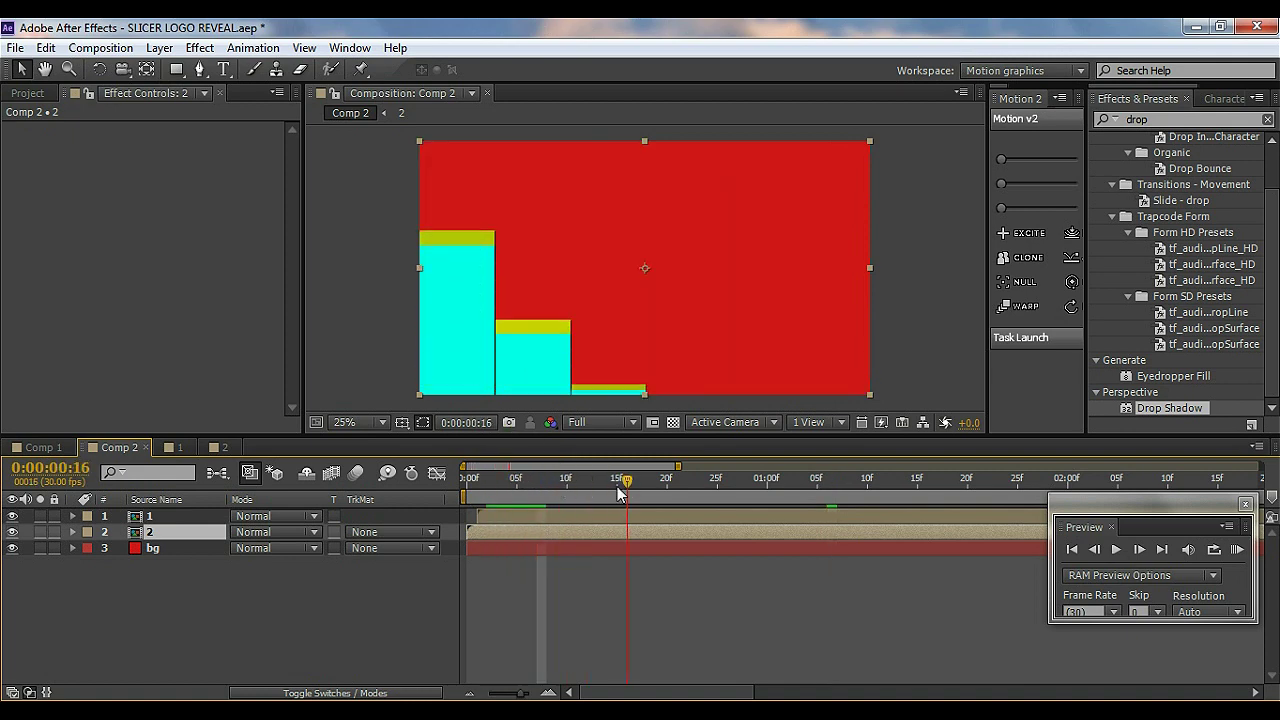
left_click_drag(523, 515, 530, 512)
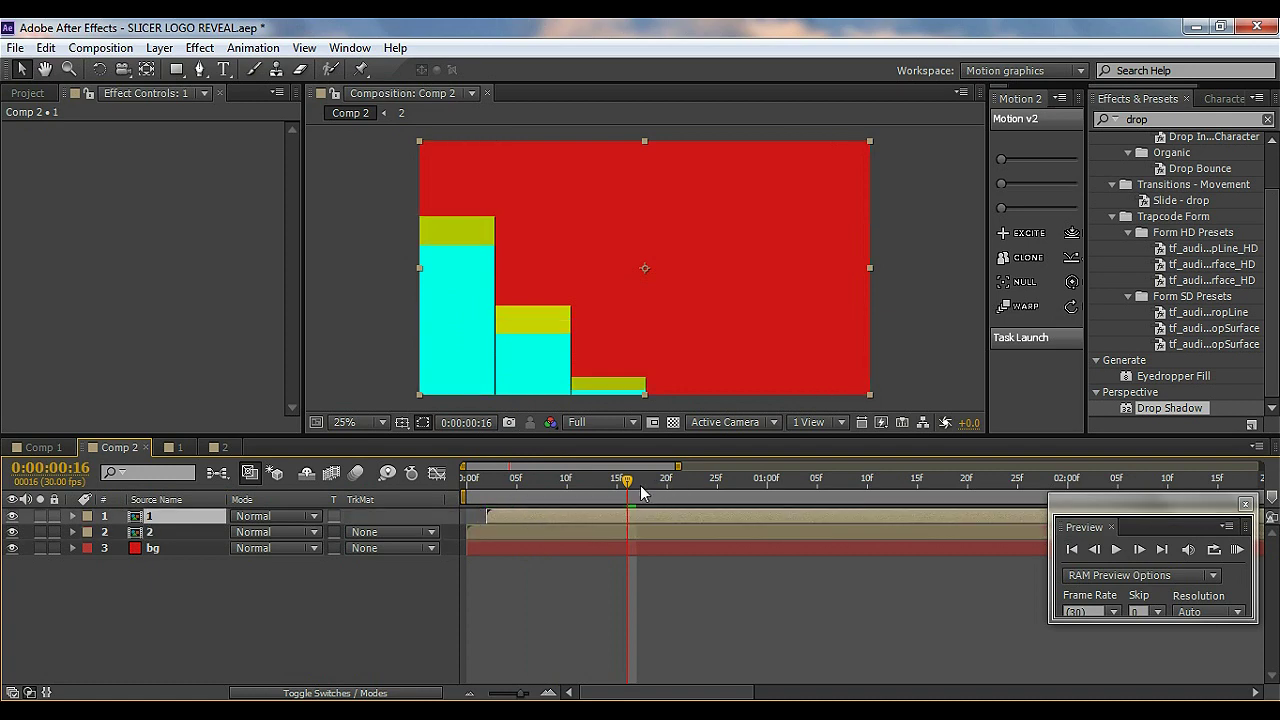
left_click_drag(628, 490, 667, 489)
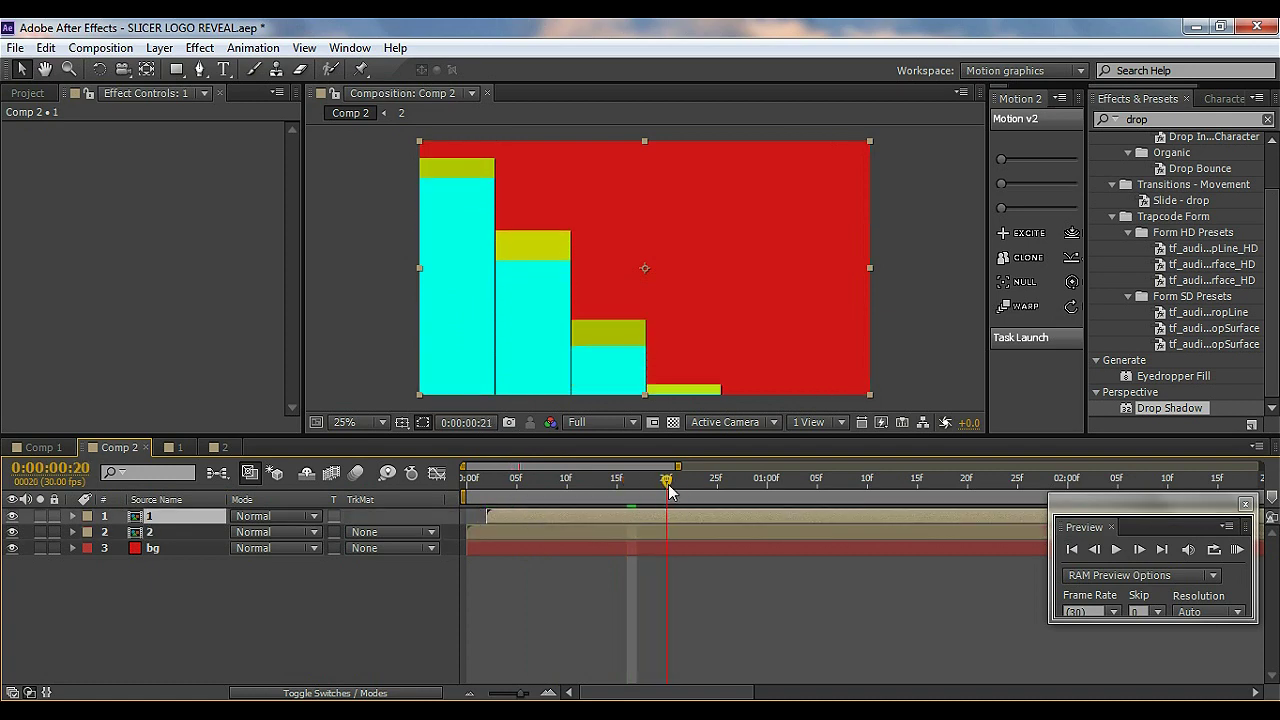
left_click(149, 603)
- Paste the six bar shape layers into Comp 2 and pre-compose them as comp 3
left_click(46, 48)
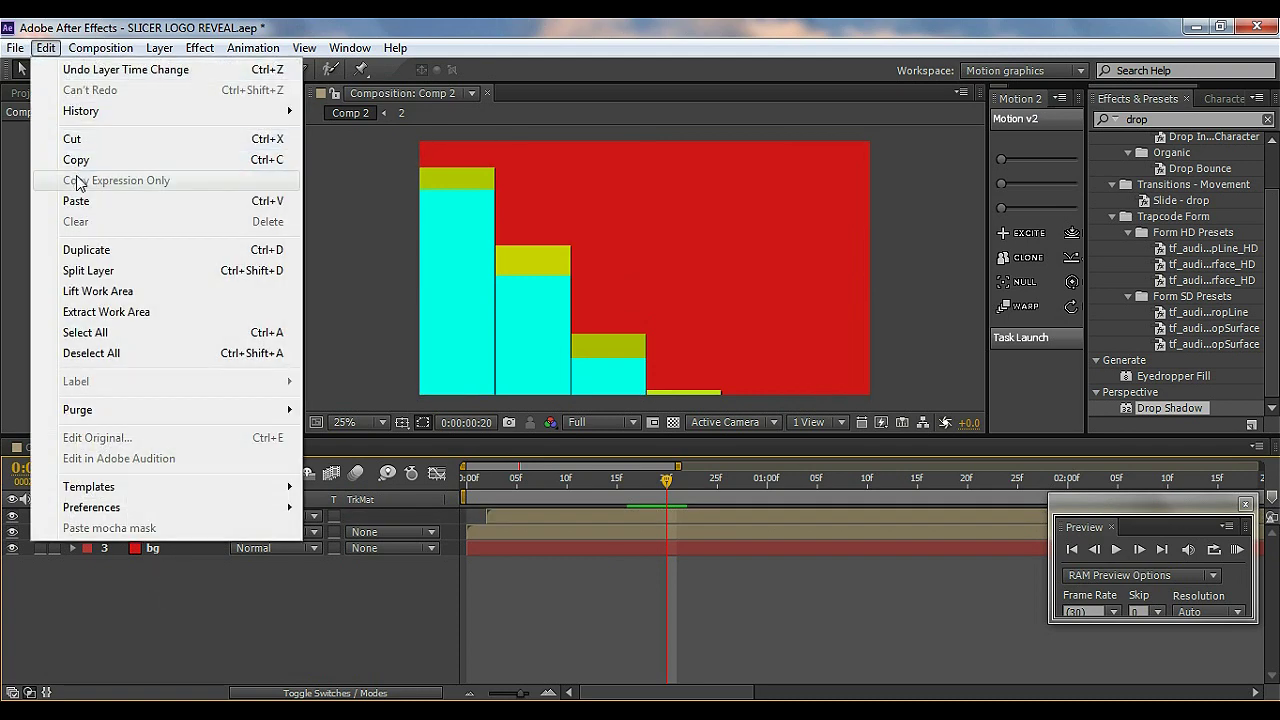
left_click(80, 200)
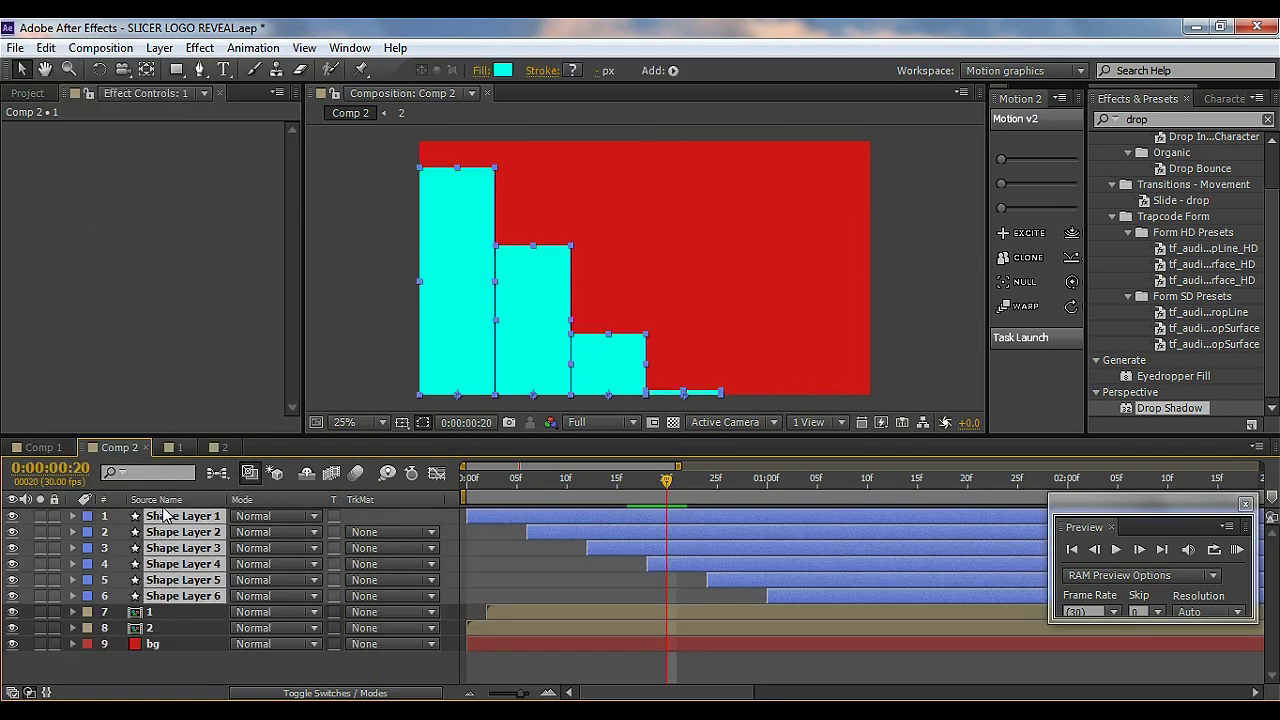
right_click(207, 579)
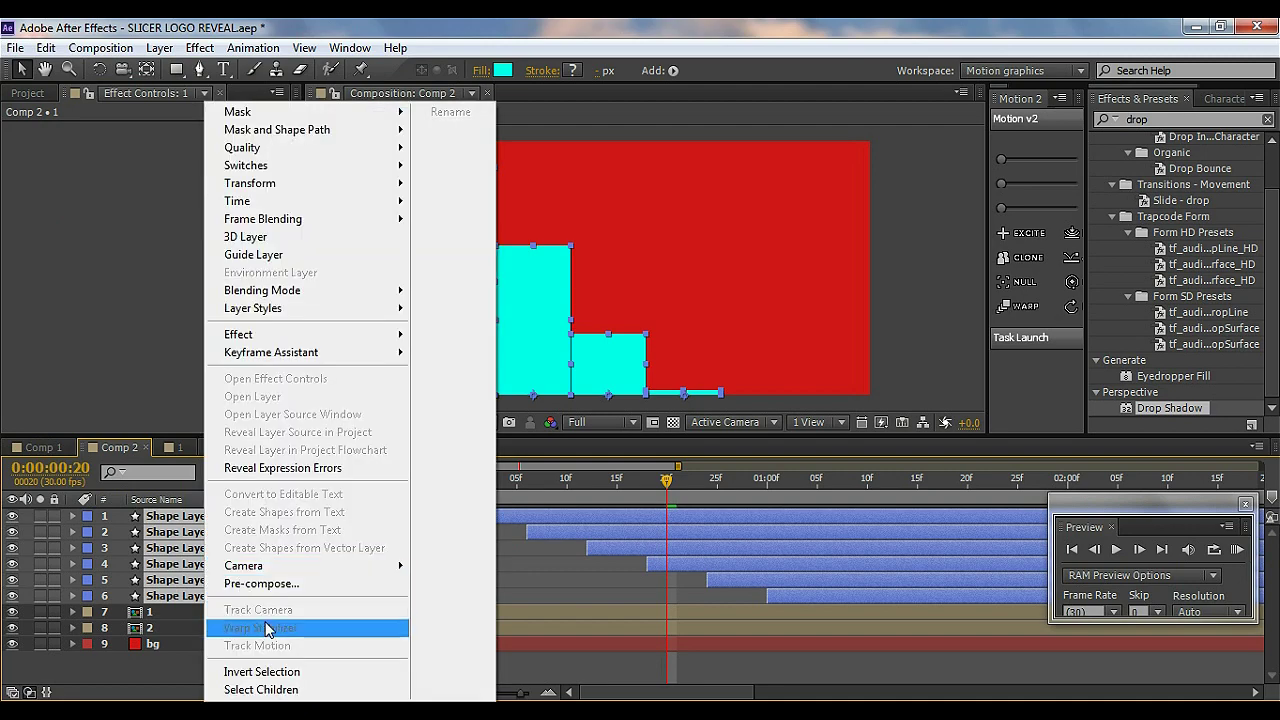
left_click(256, 571)
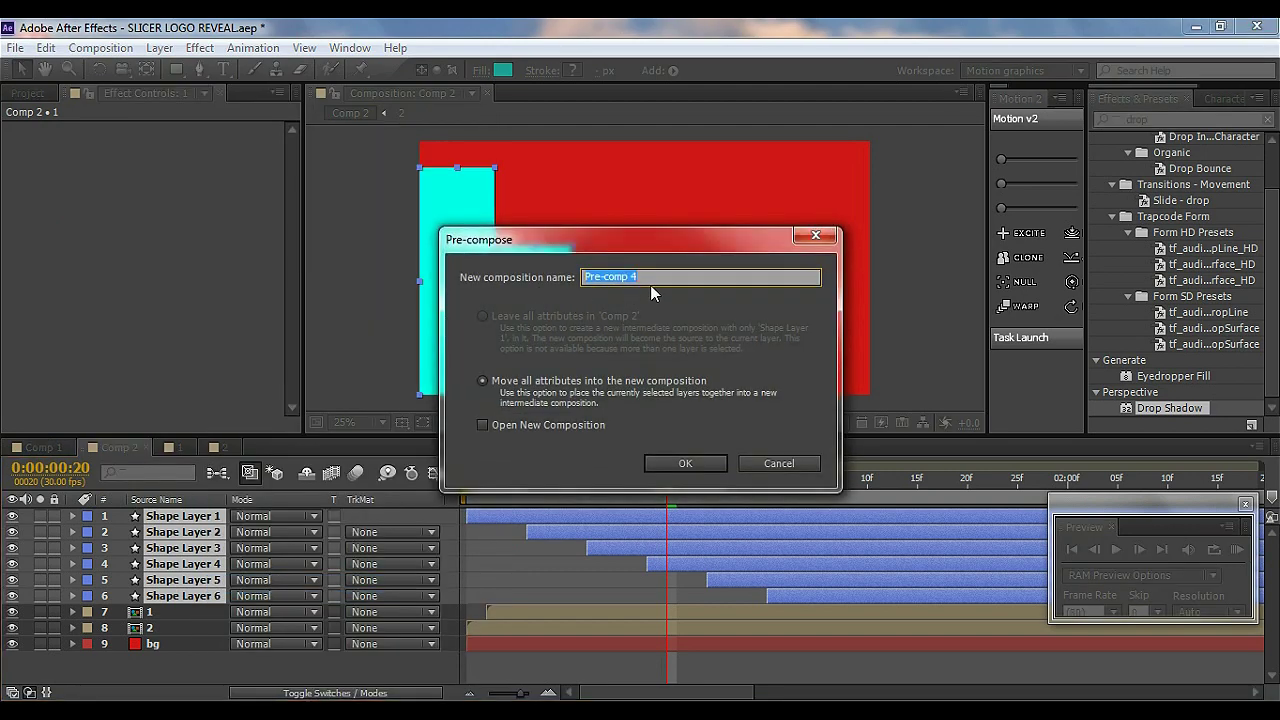
type("3")
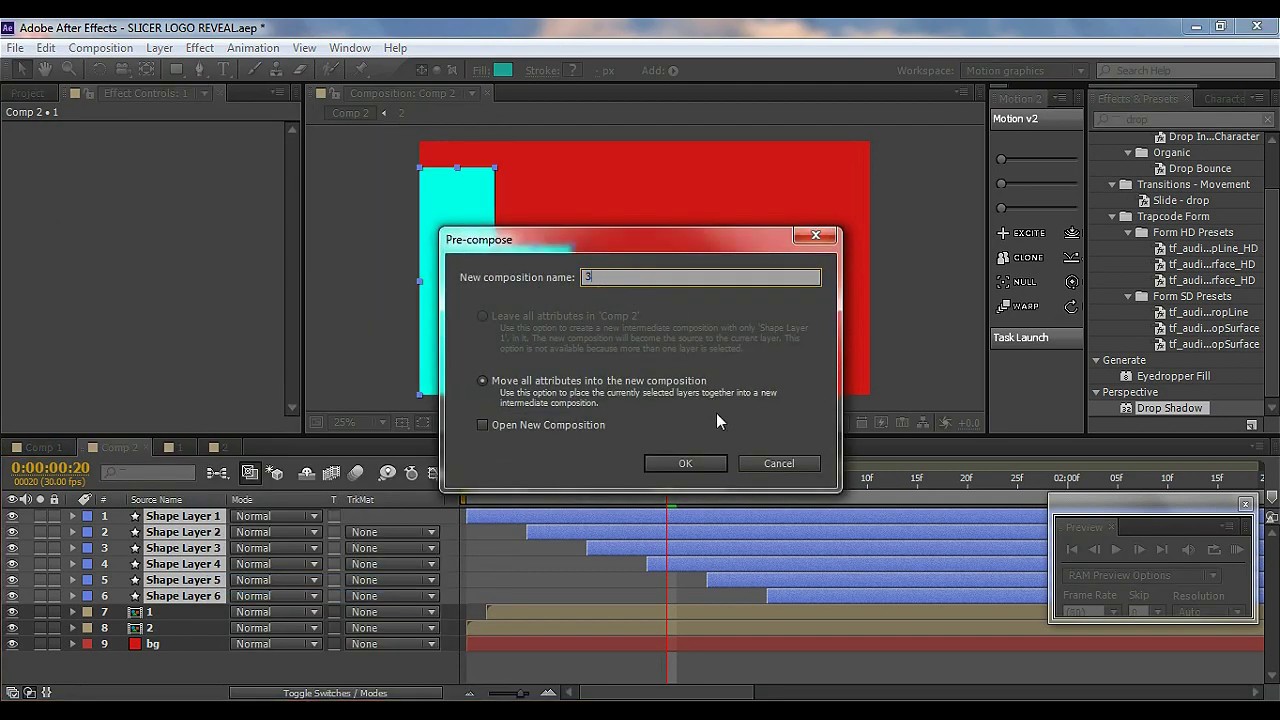
left_click(688, 465)
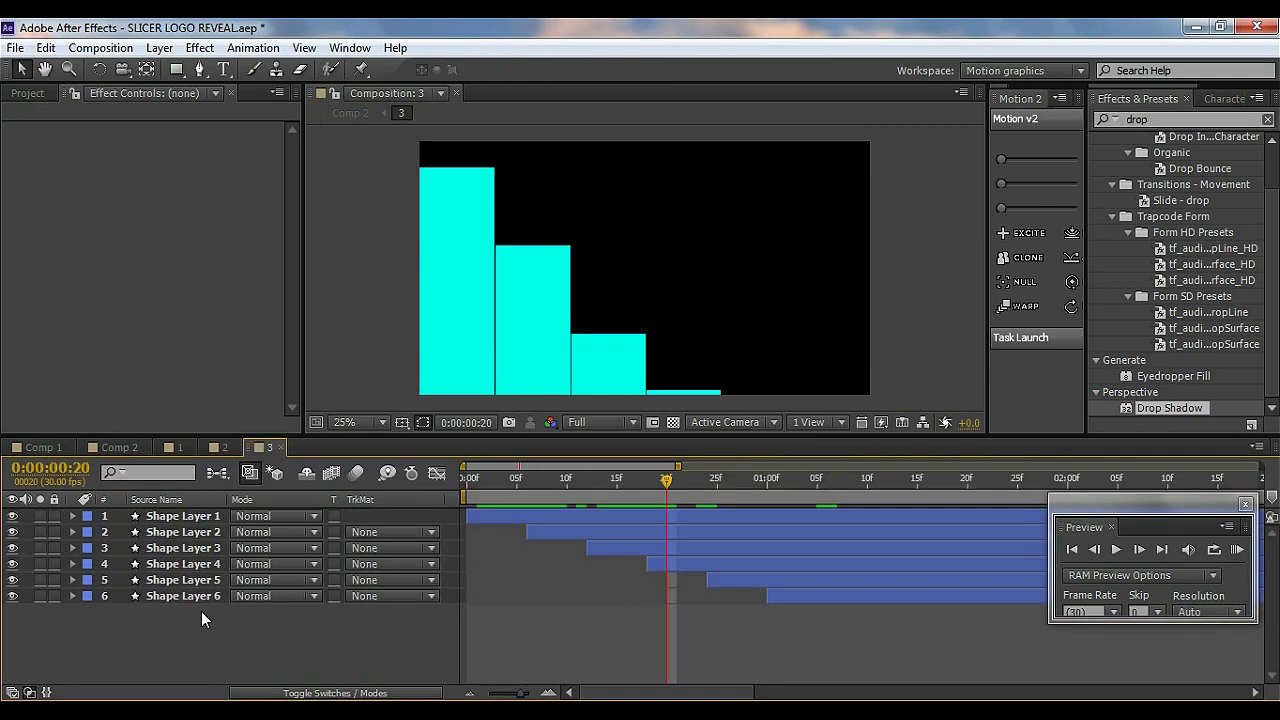
- Fill all six bars in comp 3 with purple AF17F6
left_click(192, 515)
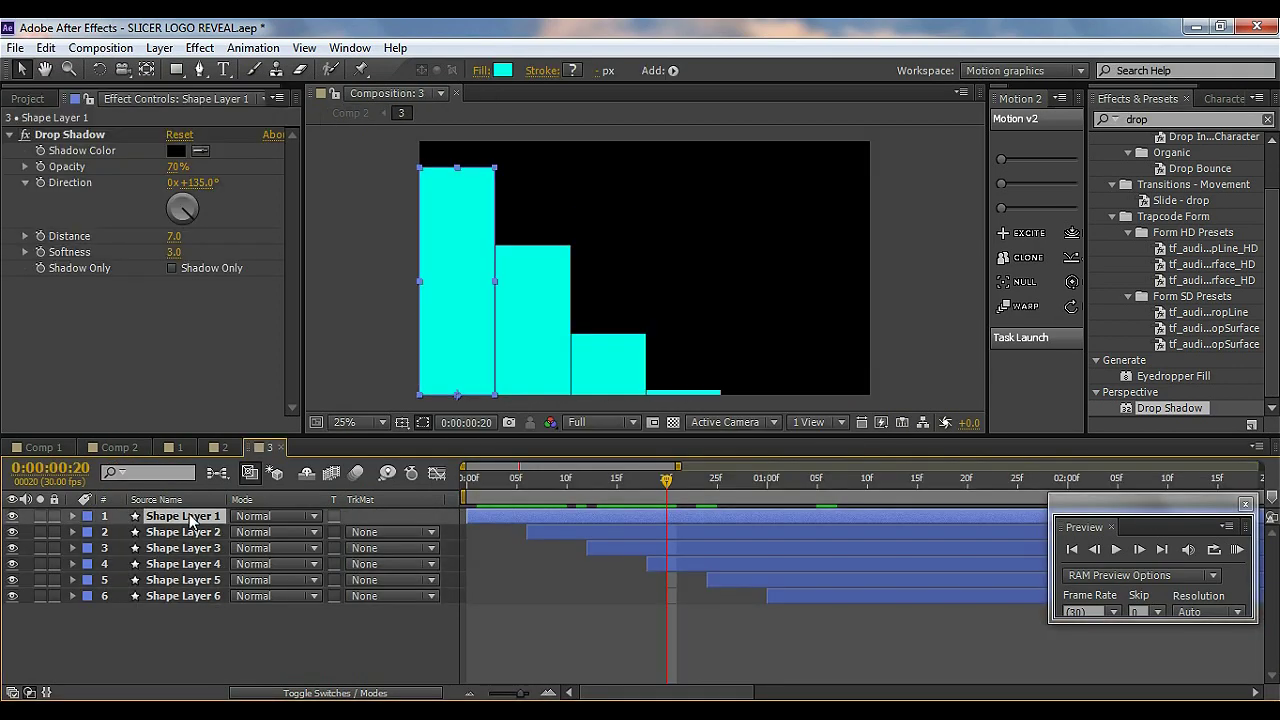
left_click(186, 597, "shift")
left_click(502, 70)
left_click_drag(874, 563, 871, 527)
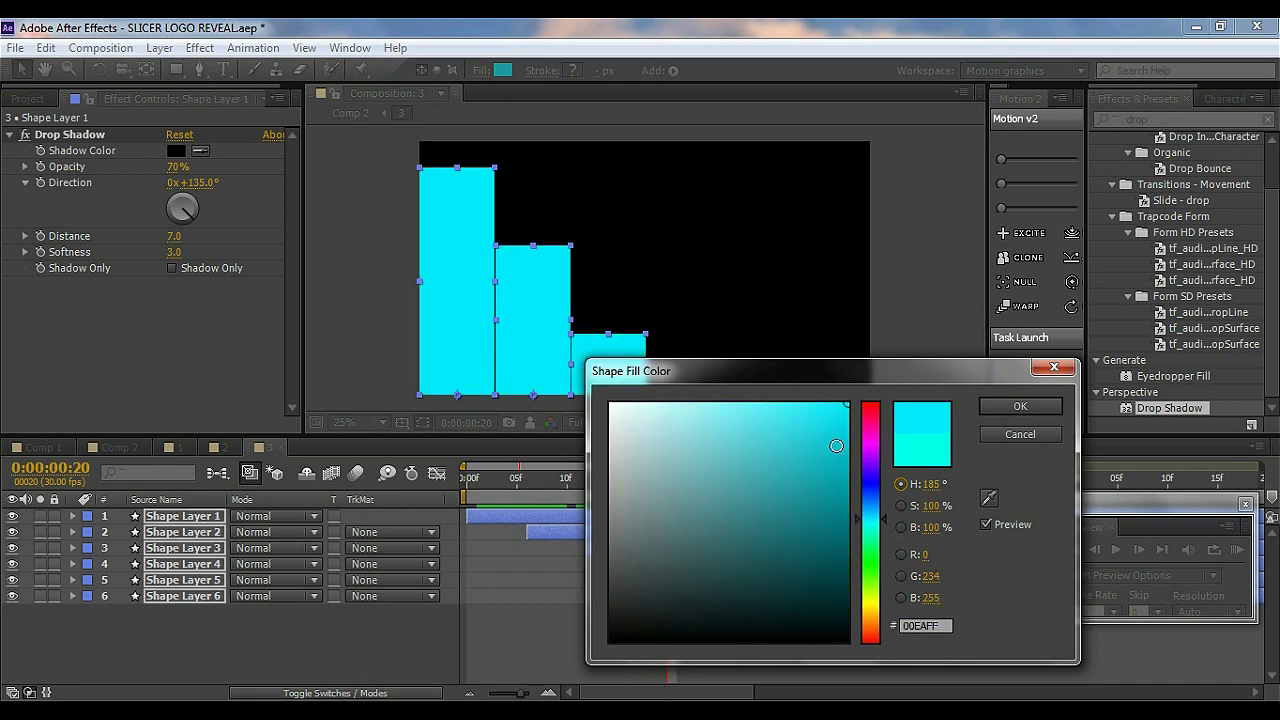
left_click_drag(870, 462, 871, 455)
left_click_drag(823, 417, 829, 410)
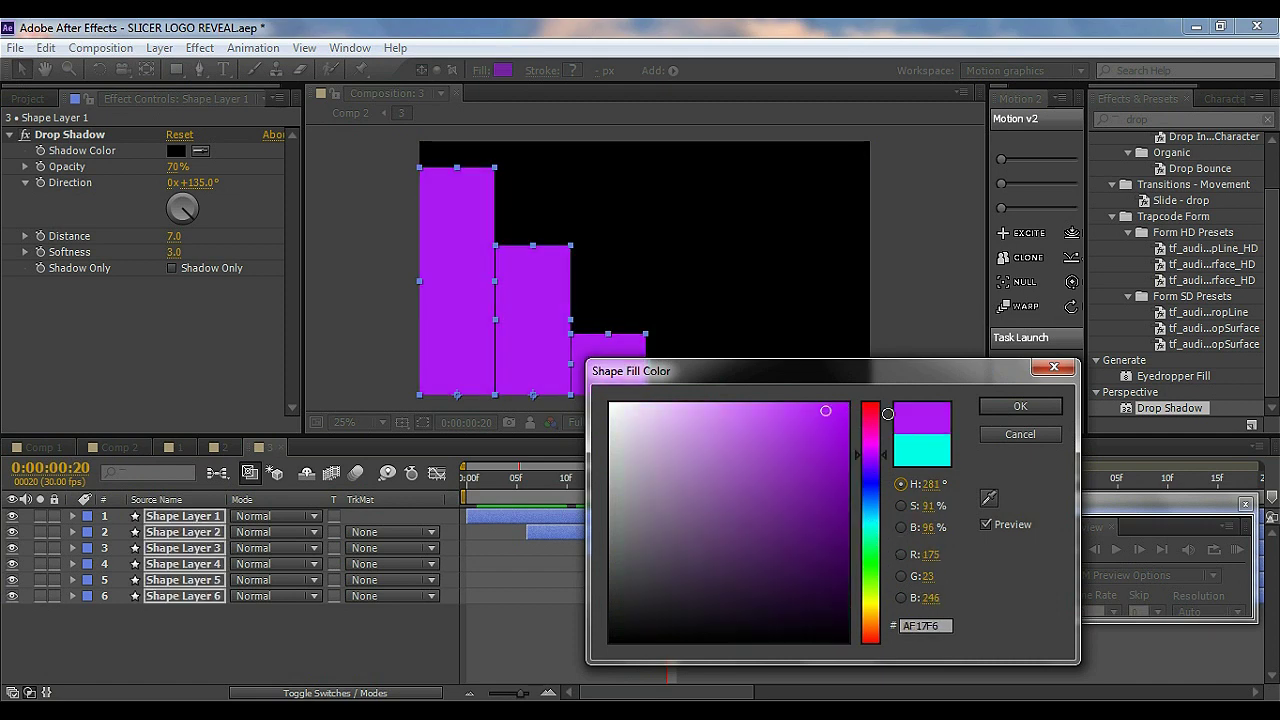
left_click(1011, 412)
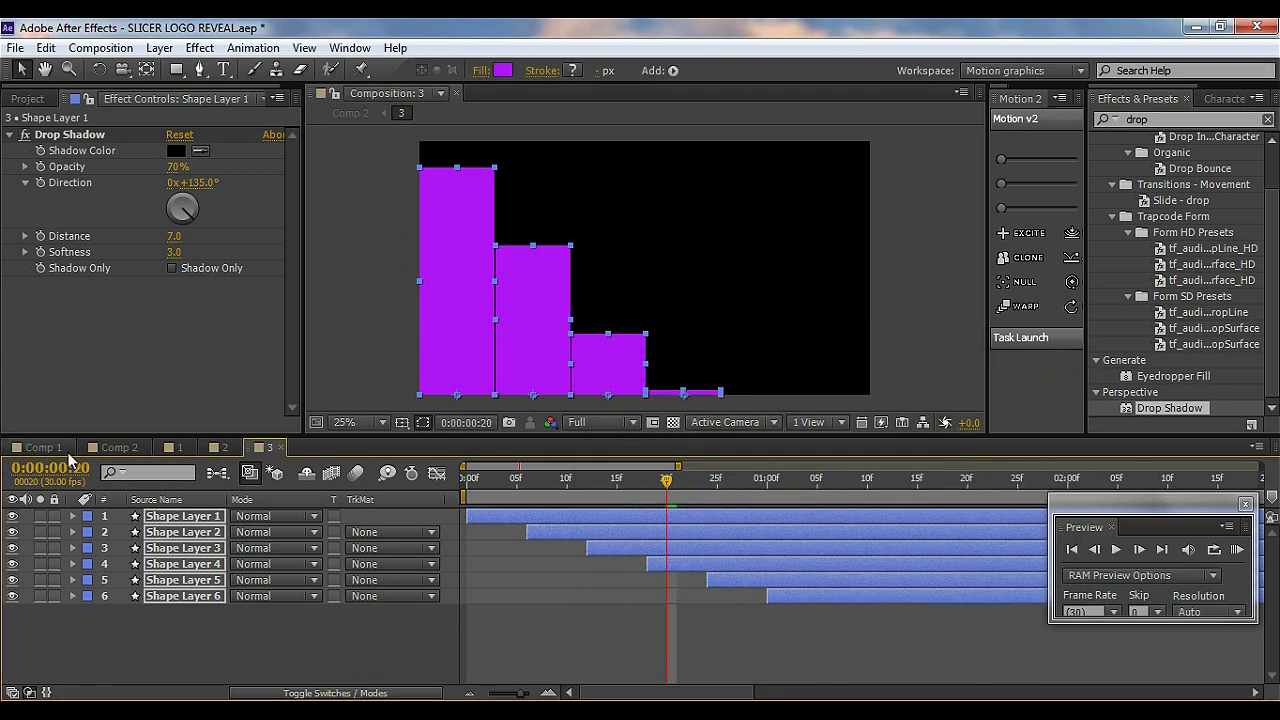
left_click(110, 447)
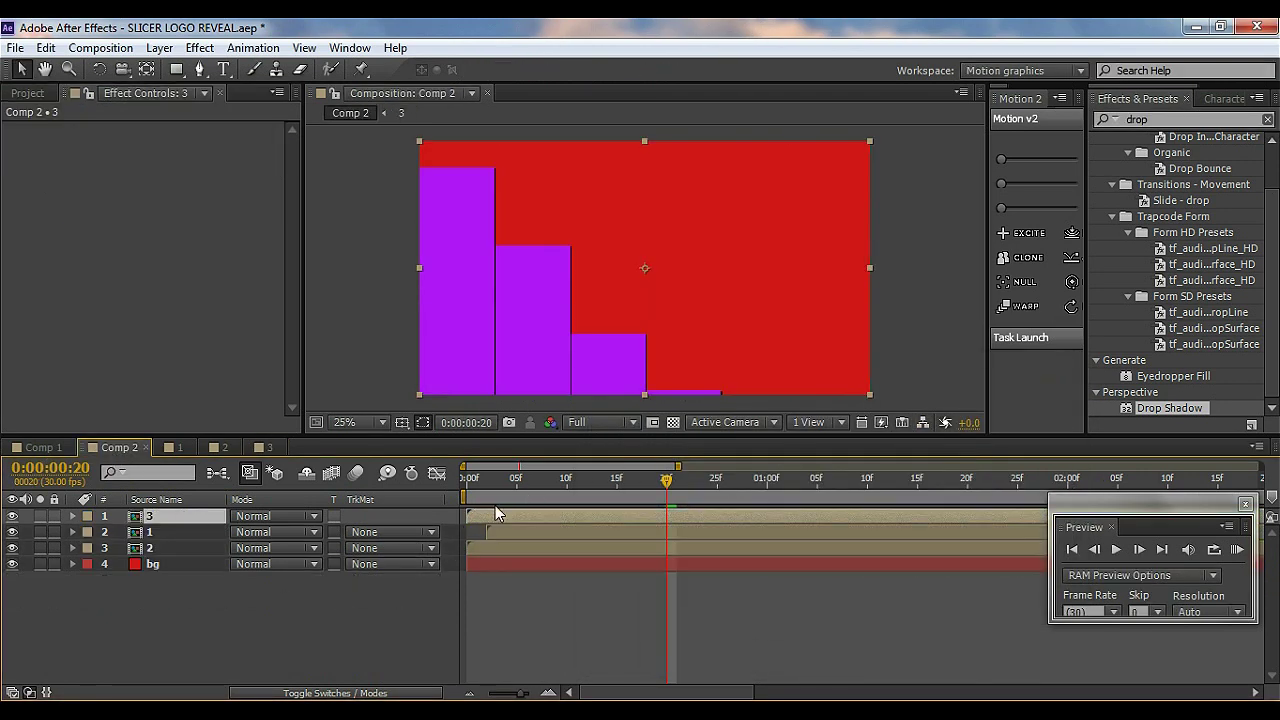
- Shift comp 3's start a few frames later and preview the cascade
left_click_drag(497, 519, 539, 515)
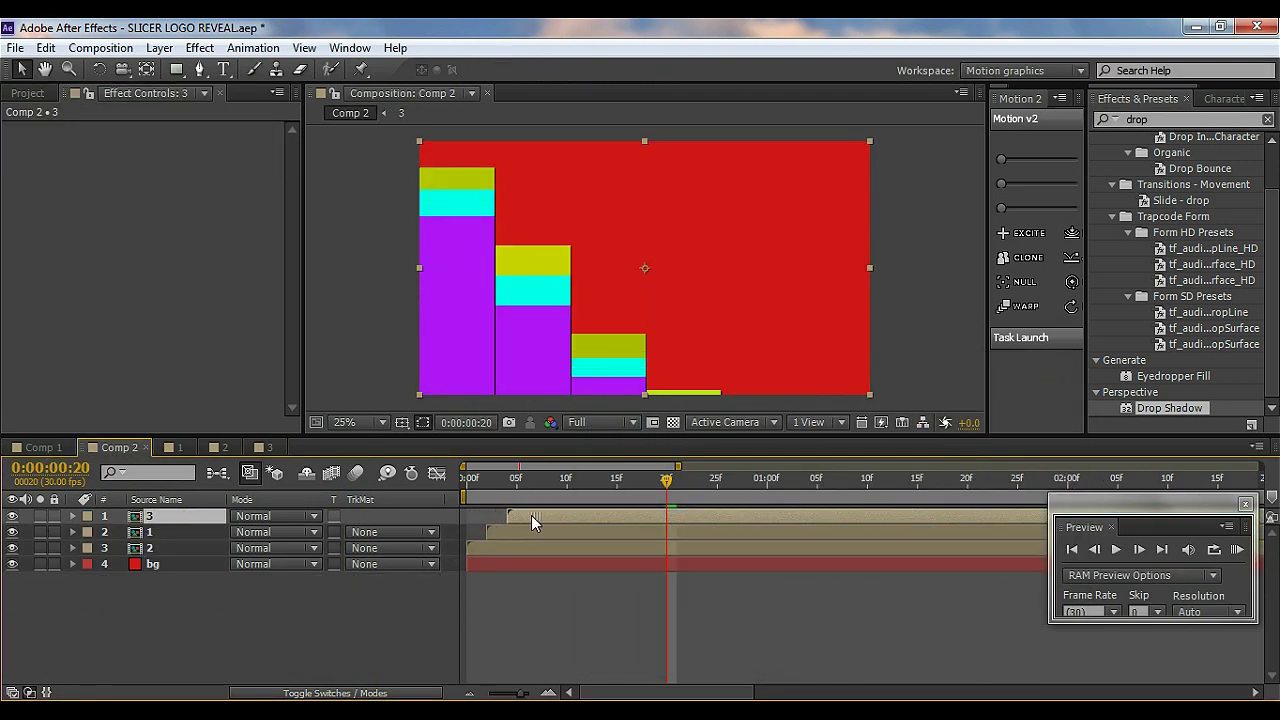
left_click(452, 600)
key("space")
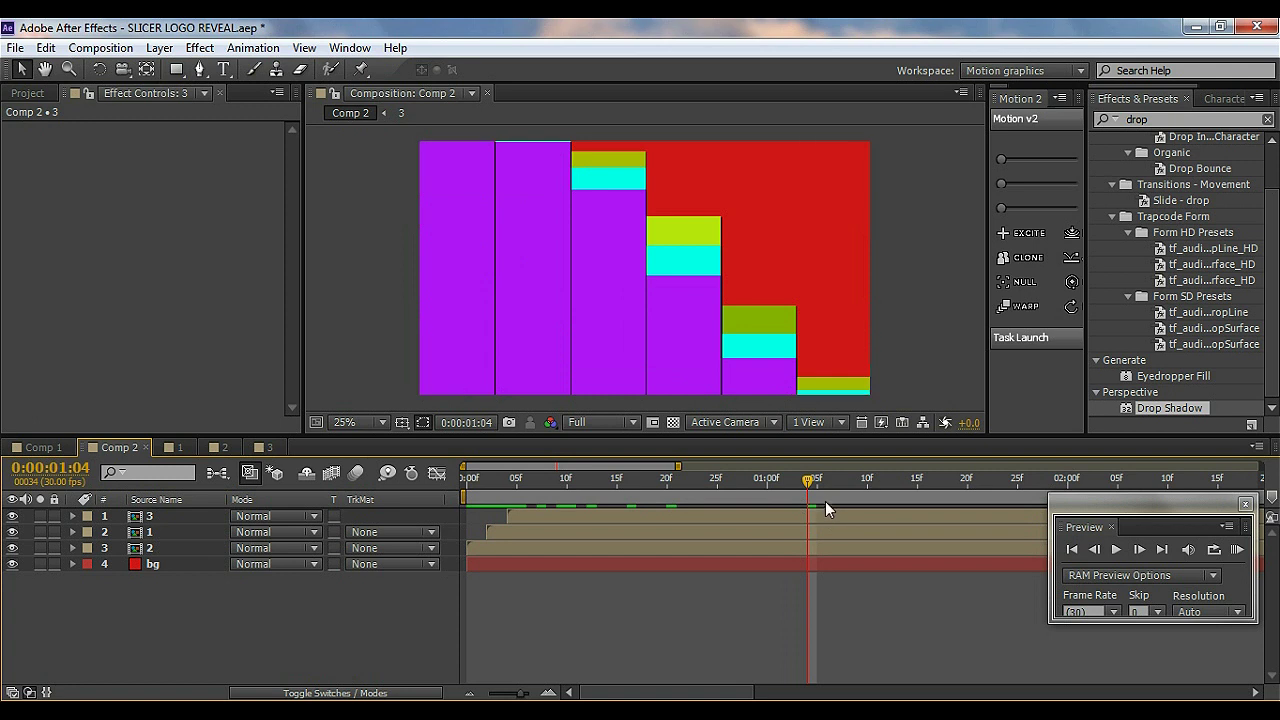
left_click_drag(810, 482, 1048, 492)
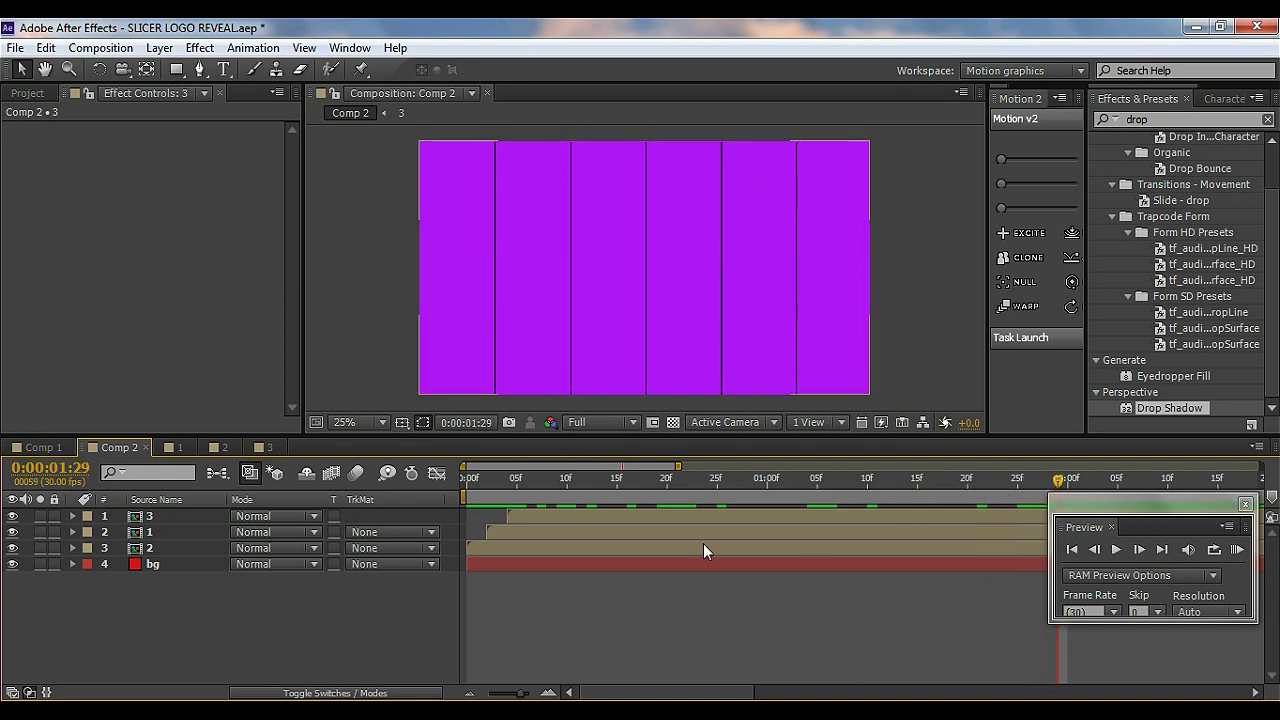
right_click(222, 630)
- Create a new black solid layer in Comp 2
mouse_move(495, 421)
left_click(556, 471)
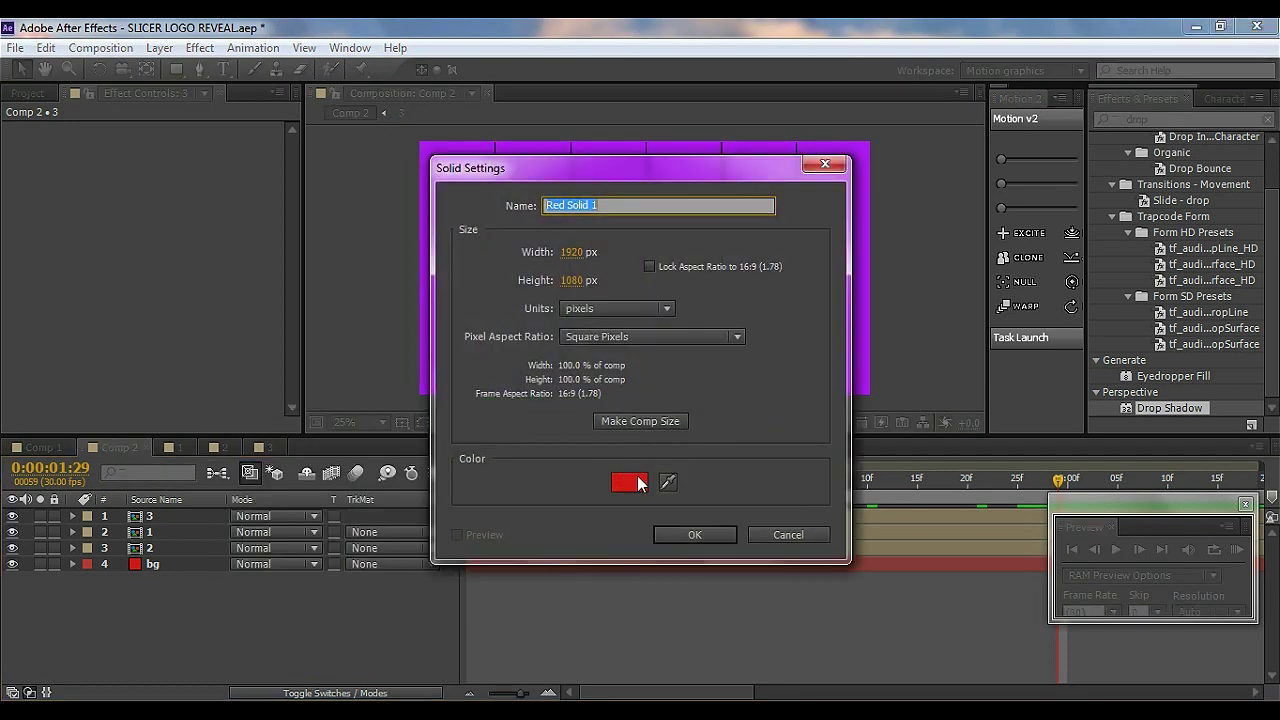
left_click(628, 479)
left_click_drag(651, 610, 598, 654)
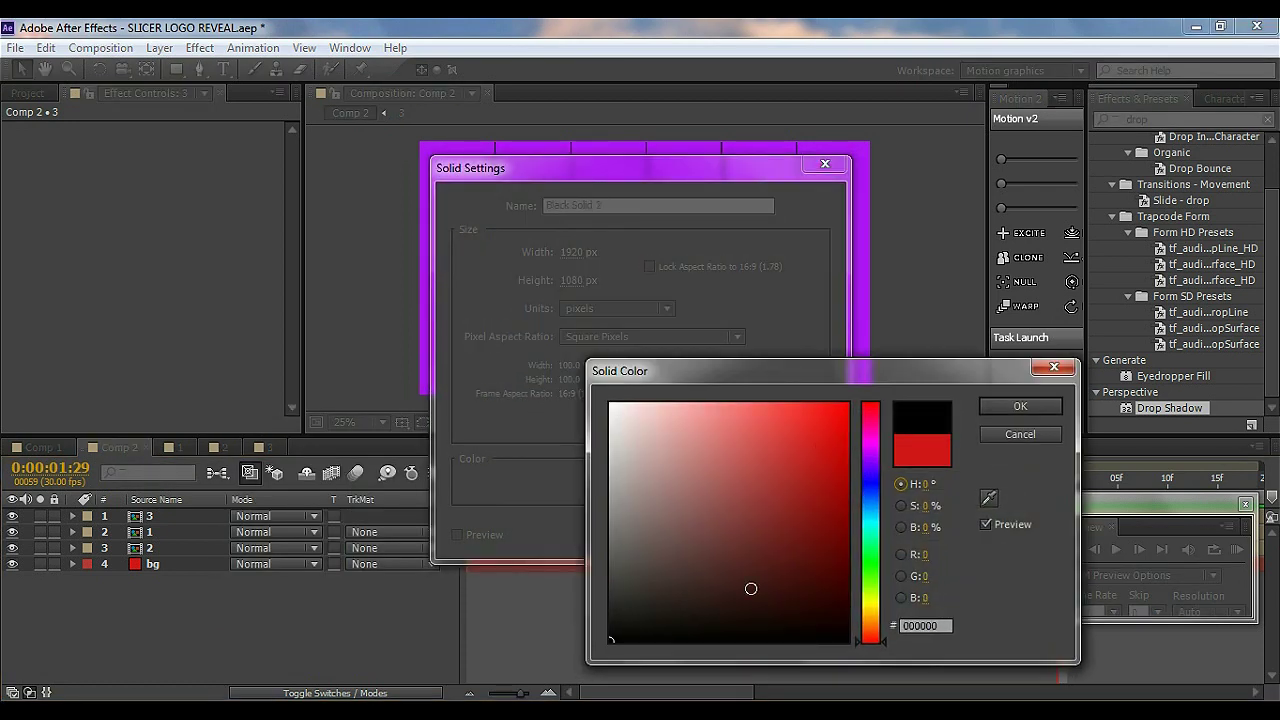
left_click(1000, 408)
left_click(673, 532)
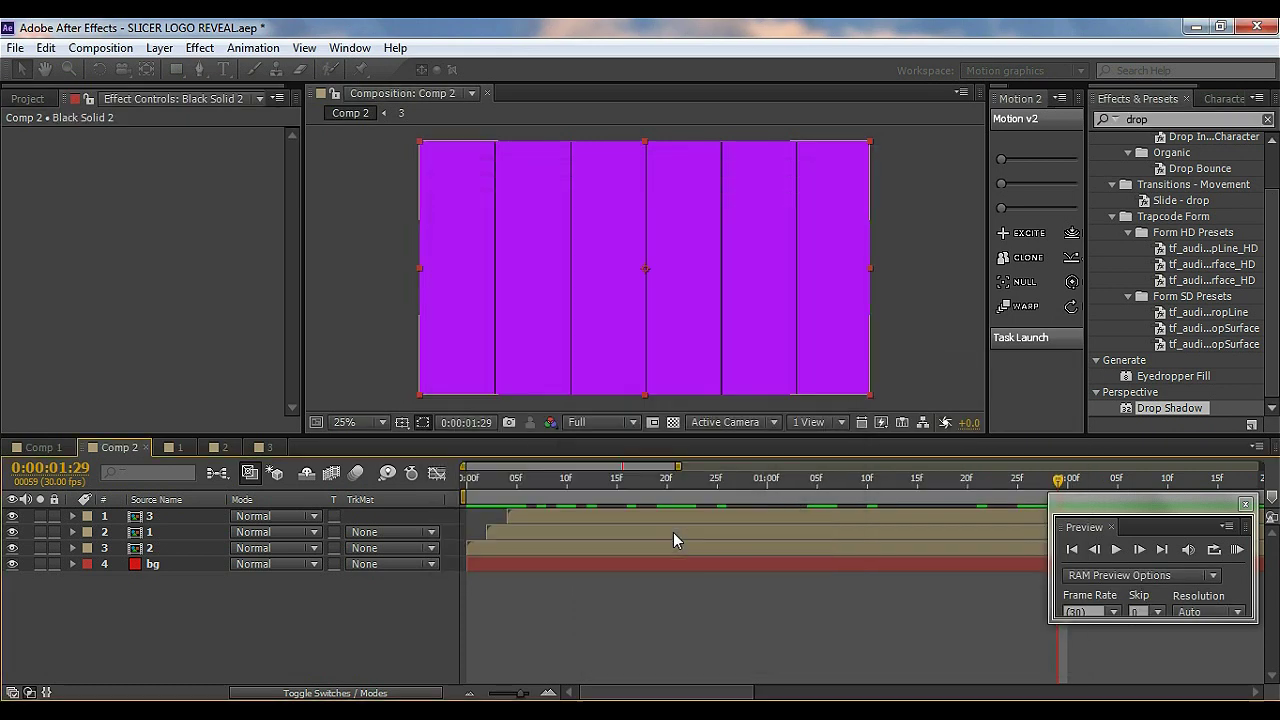
- Add an inverted full-frame ellipse mask with 205-pixel feather to the black solid
left_click(179, 74)
left_click_drag(183, 80, 234, 108)
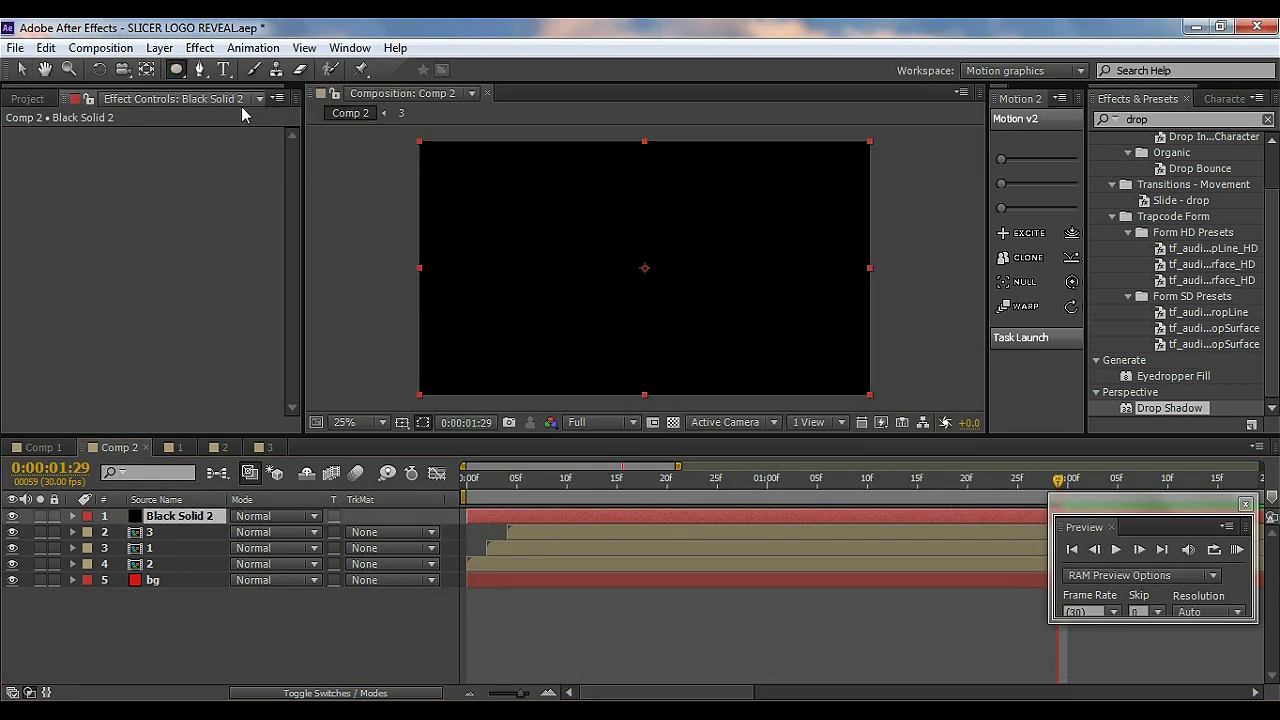
double_click(176, 70)
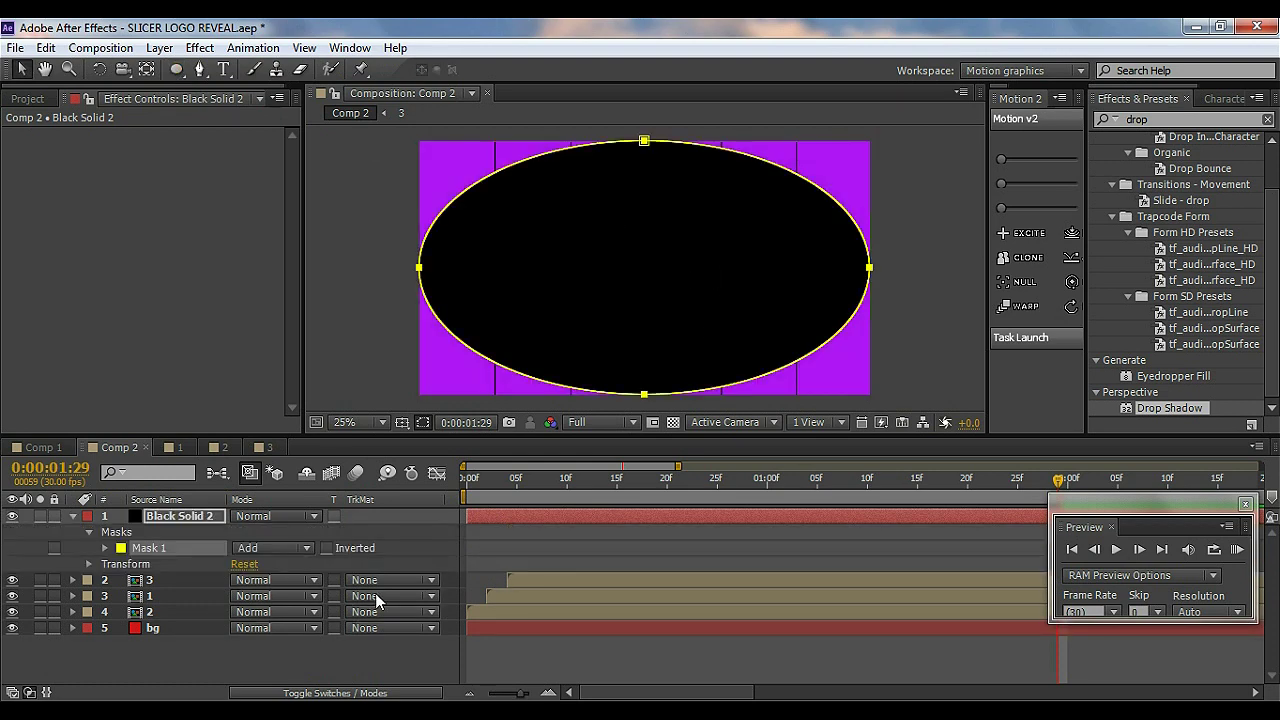
left_click(326, 549)
key("f")
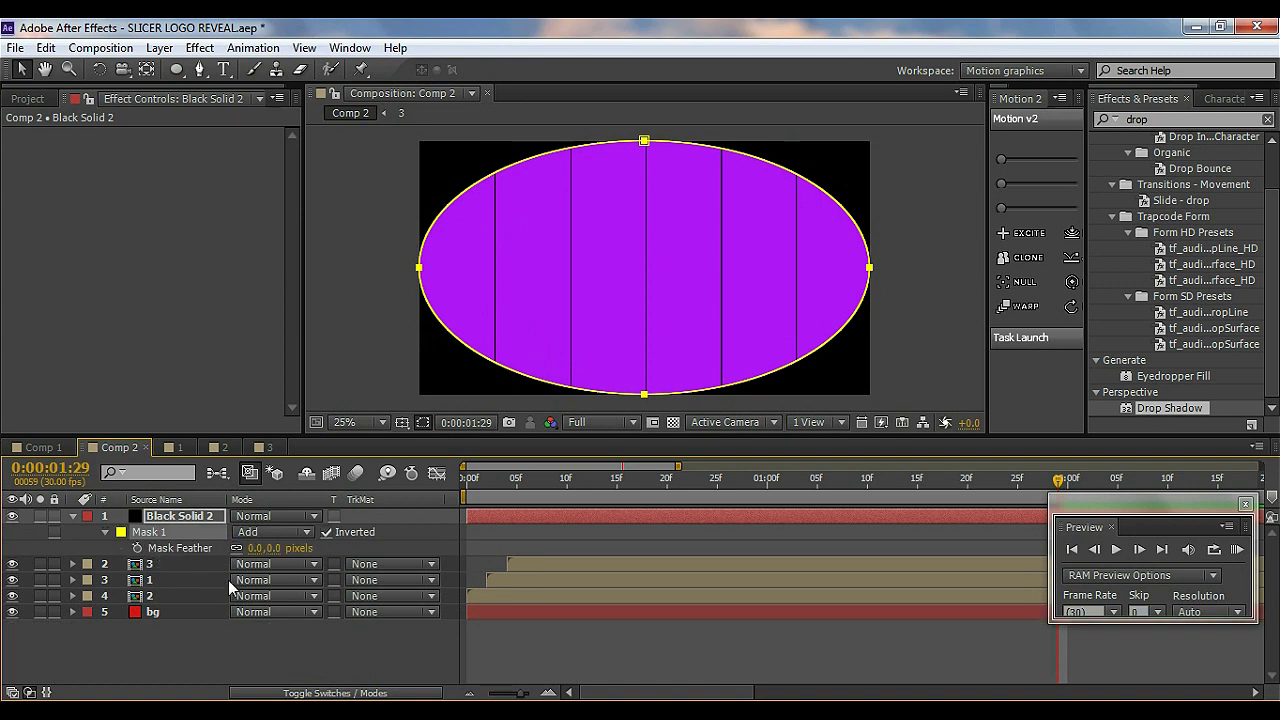
left_click_drag(271, 549, 449, 563)
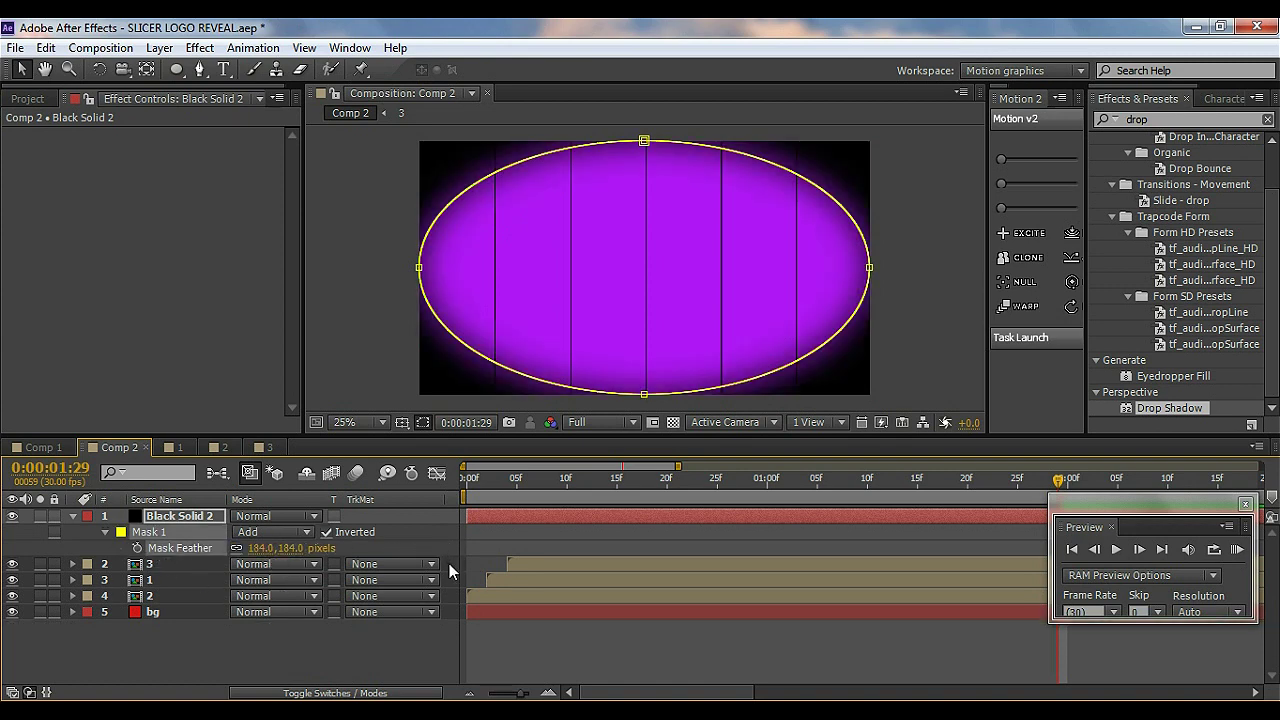
- Set the Black Solid 2 vignette opacity to 23% and compare it on and off
left_click(156, 518)
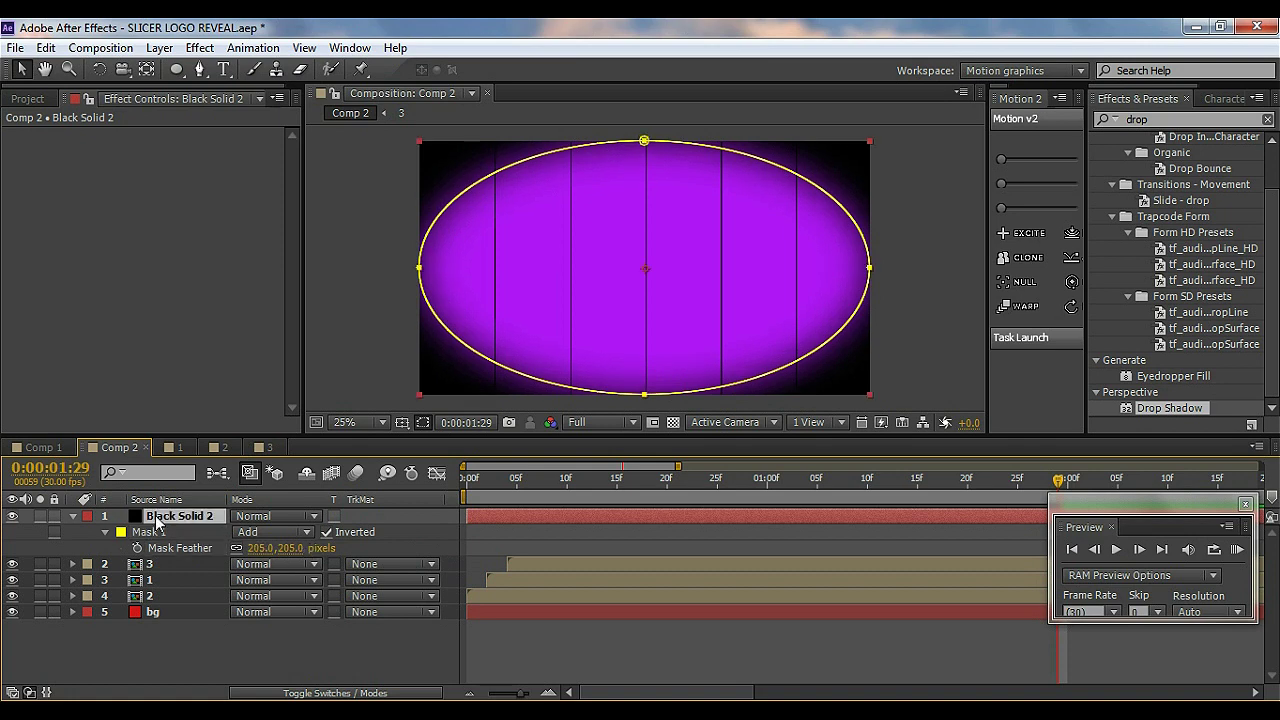
key("t")
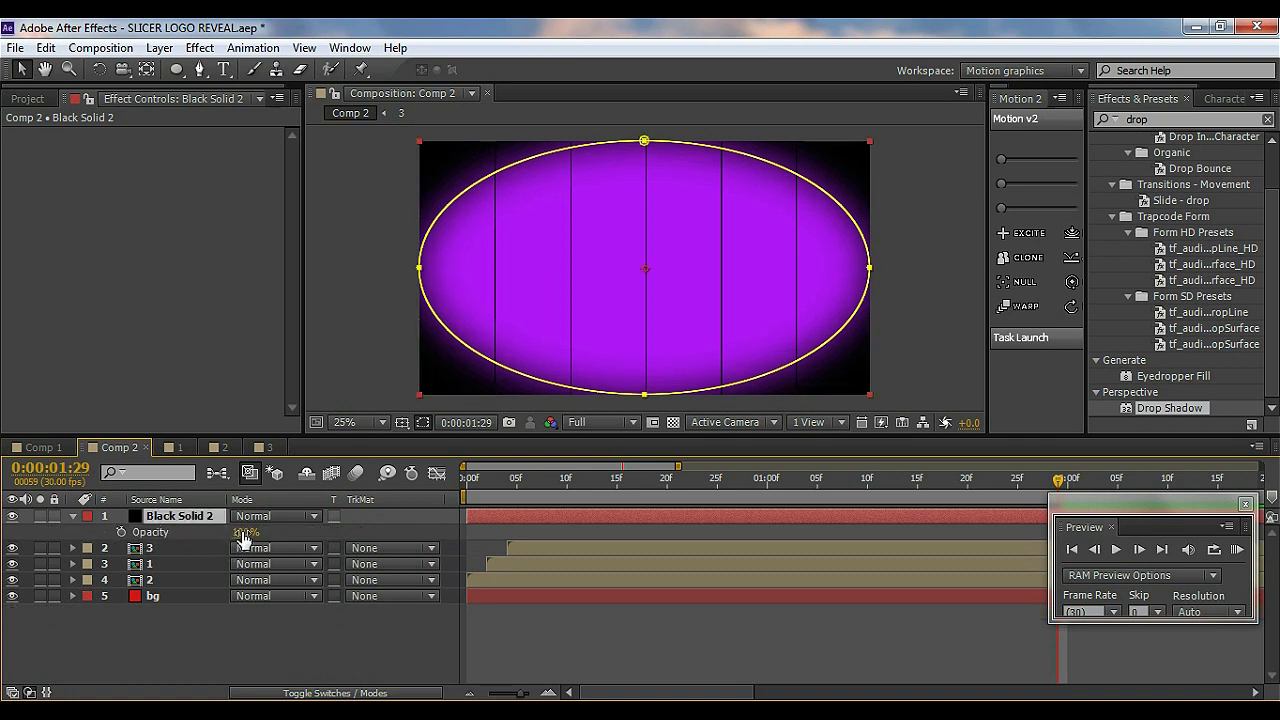
mouse_move(244, 533)
left_mouse_down()
mouse_move(192, 544)
mouse_move(230, 540)
left_mouse_up()
left_click(285, 648)
left_click(242, 532)
left_click(237, 645)
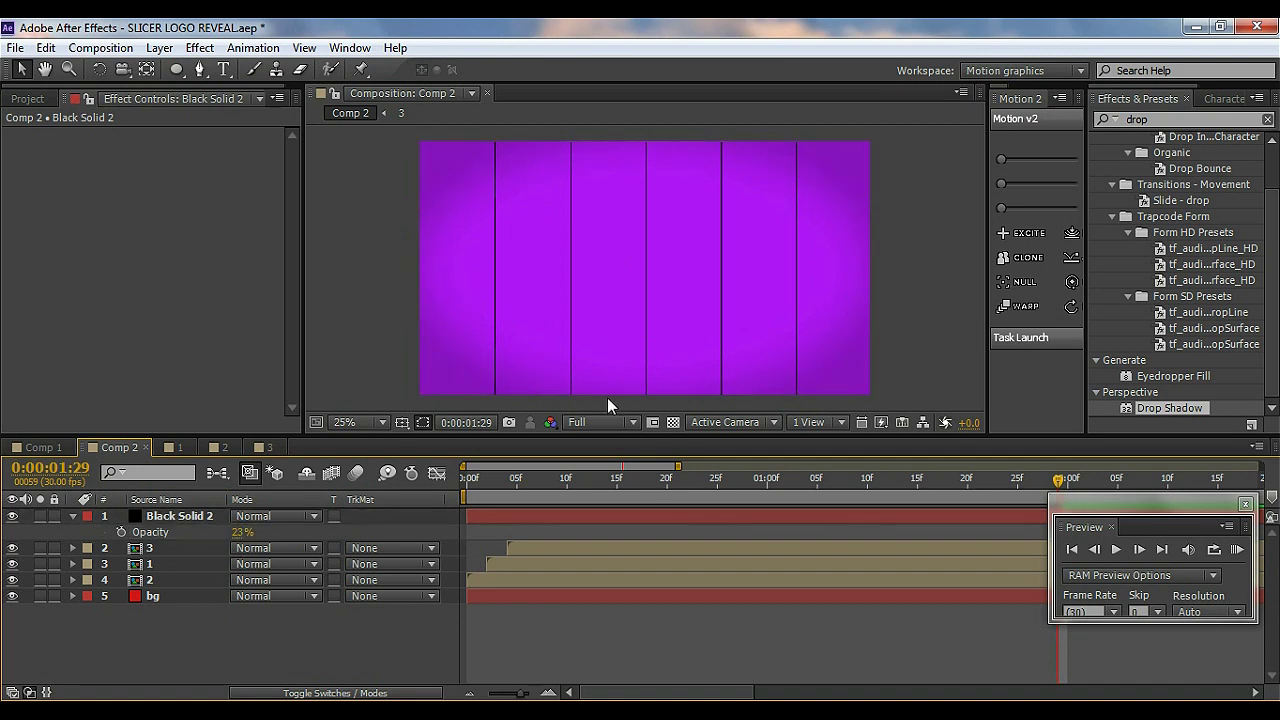
left_click(12, 516)
left_click(12, 516)
left_click_drag(520, 488, 767, 497)
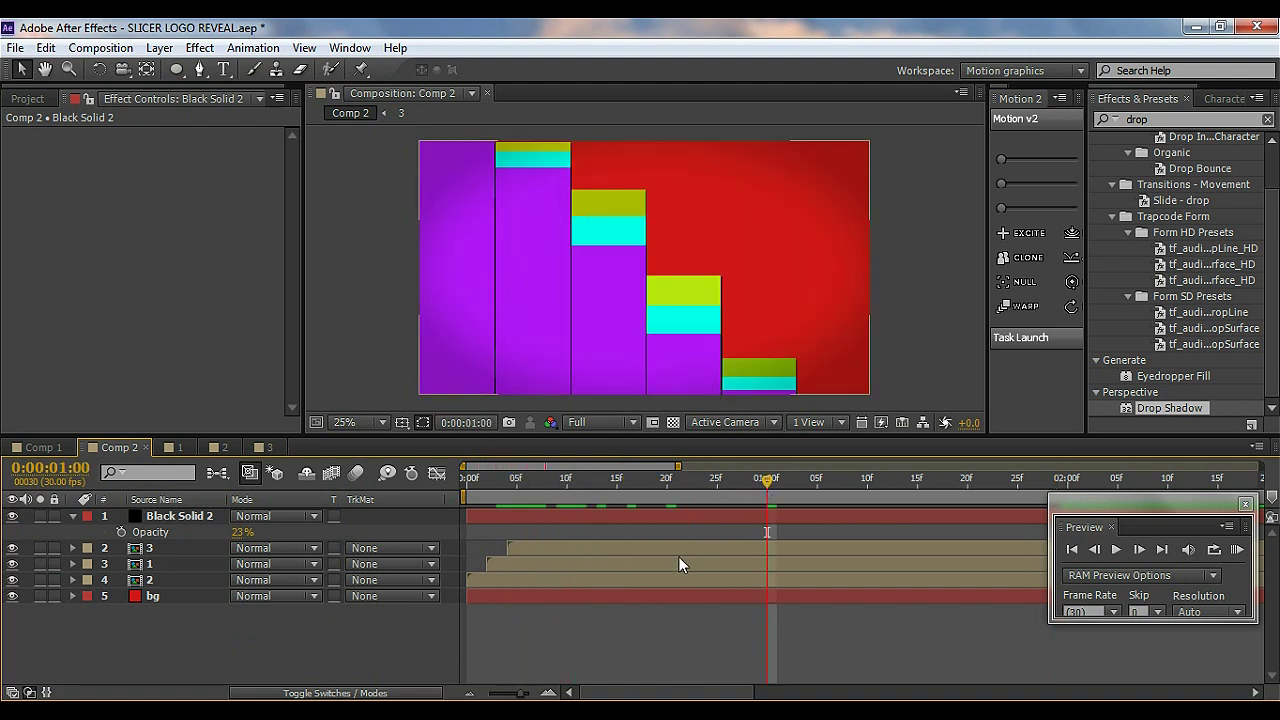
- Scrub the vignetted cascade through to its end, moving the floating panel aside
left_click(72, 515)
left_click_drag(769, 488, 980, 489)
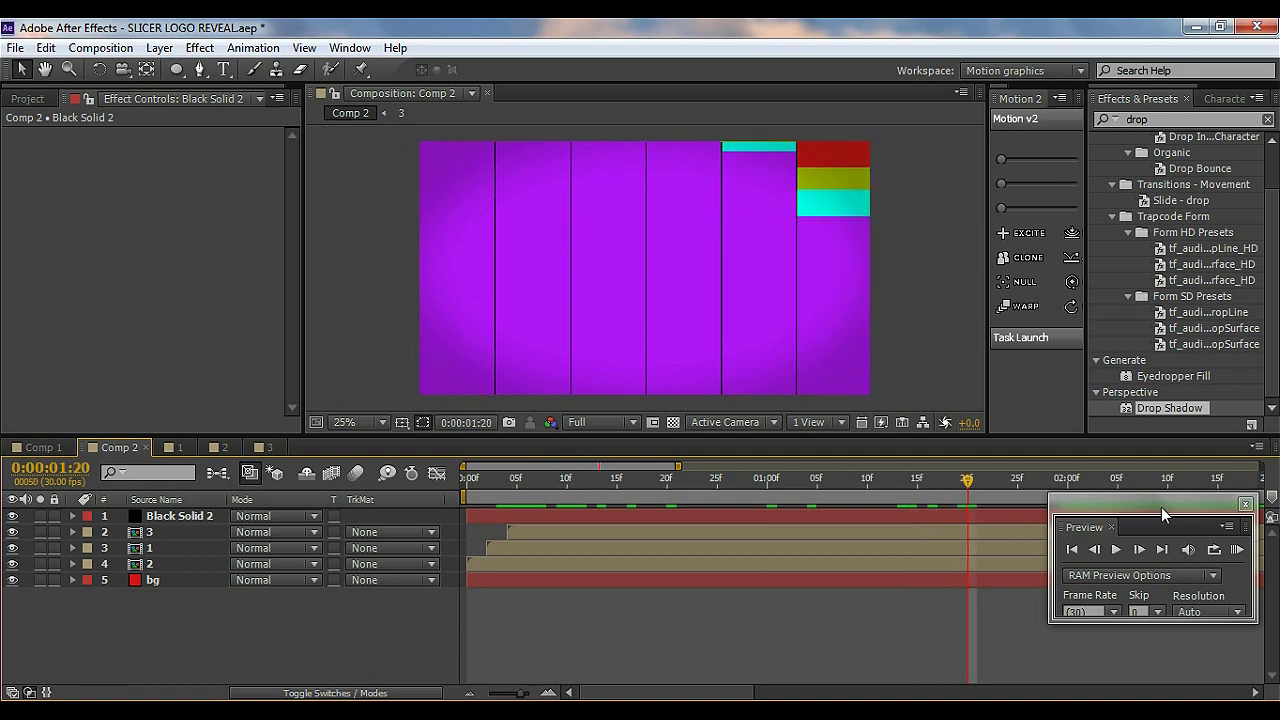
left_click_drag(1163, 517, 1187, 301)
left_click_drag(975, 483, 1067, 479)
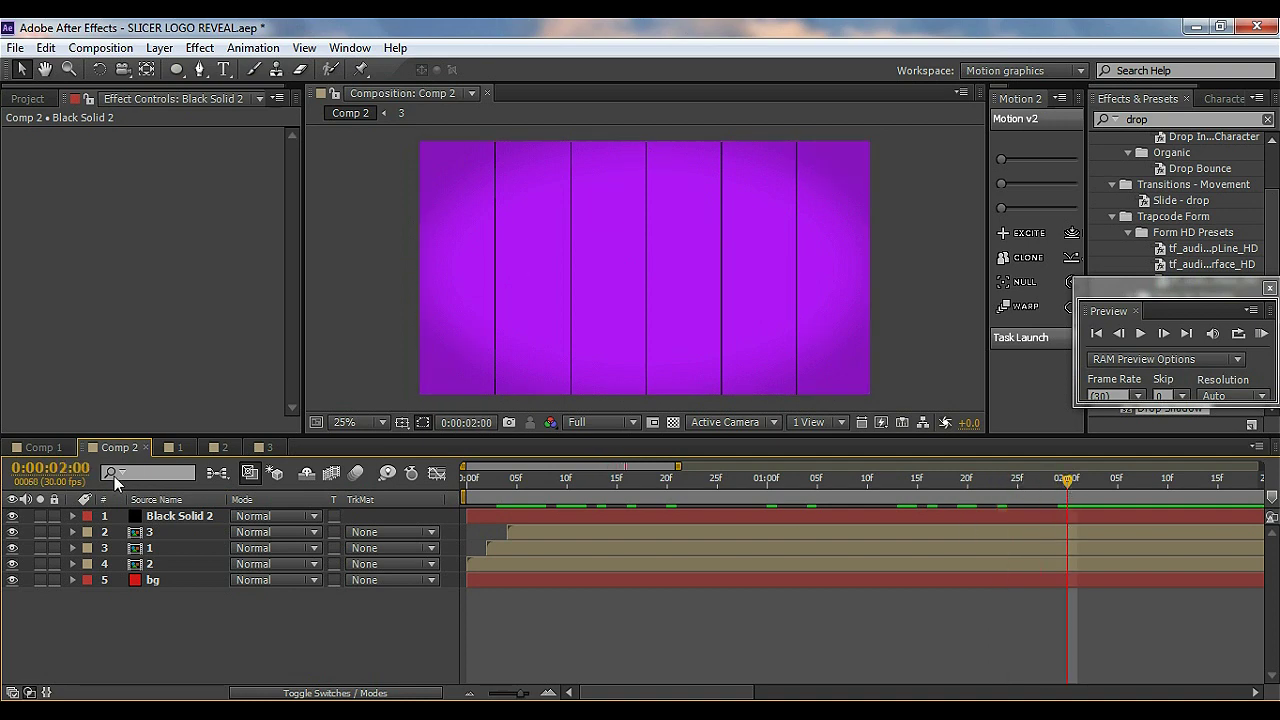
left_click(159, 534)
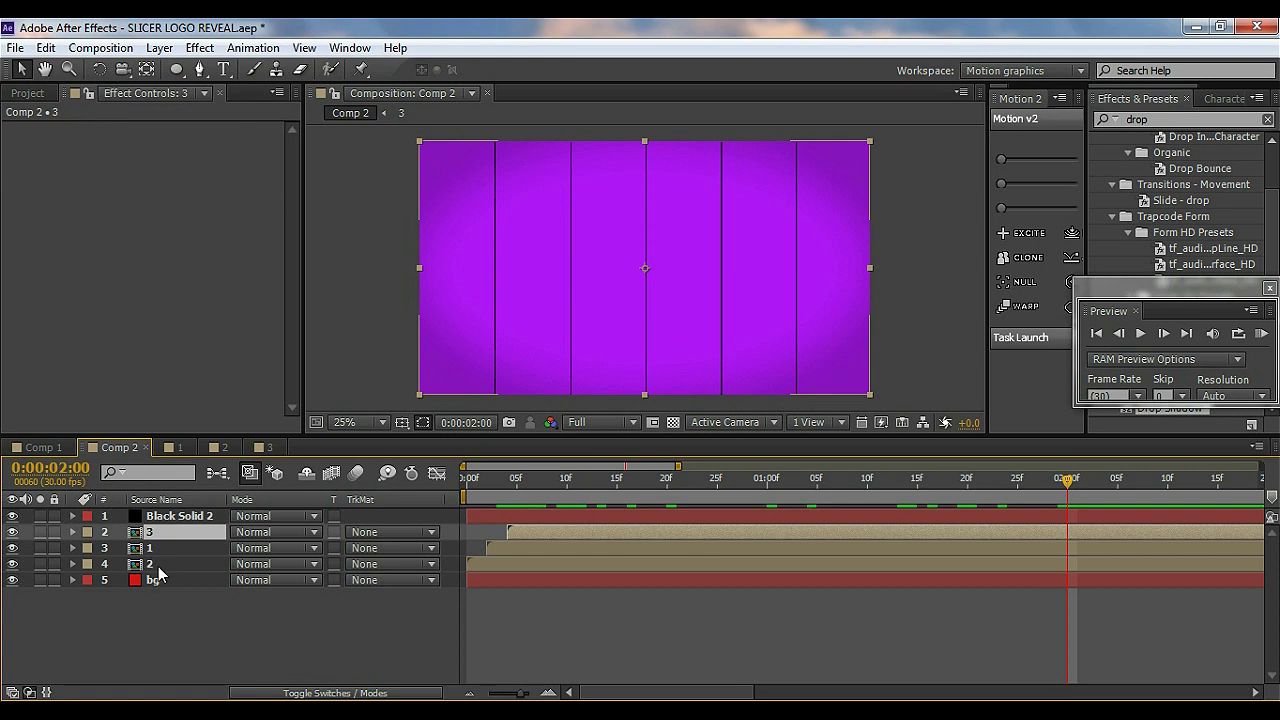
- Pre-compose comps 1, 2 and 3 into 'main' and trim it to end at 2 seconds
left_click(158, 564, "shift")
right_click(163, 567)
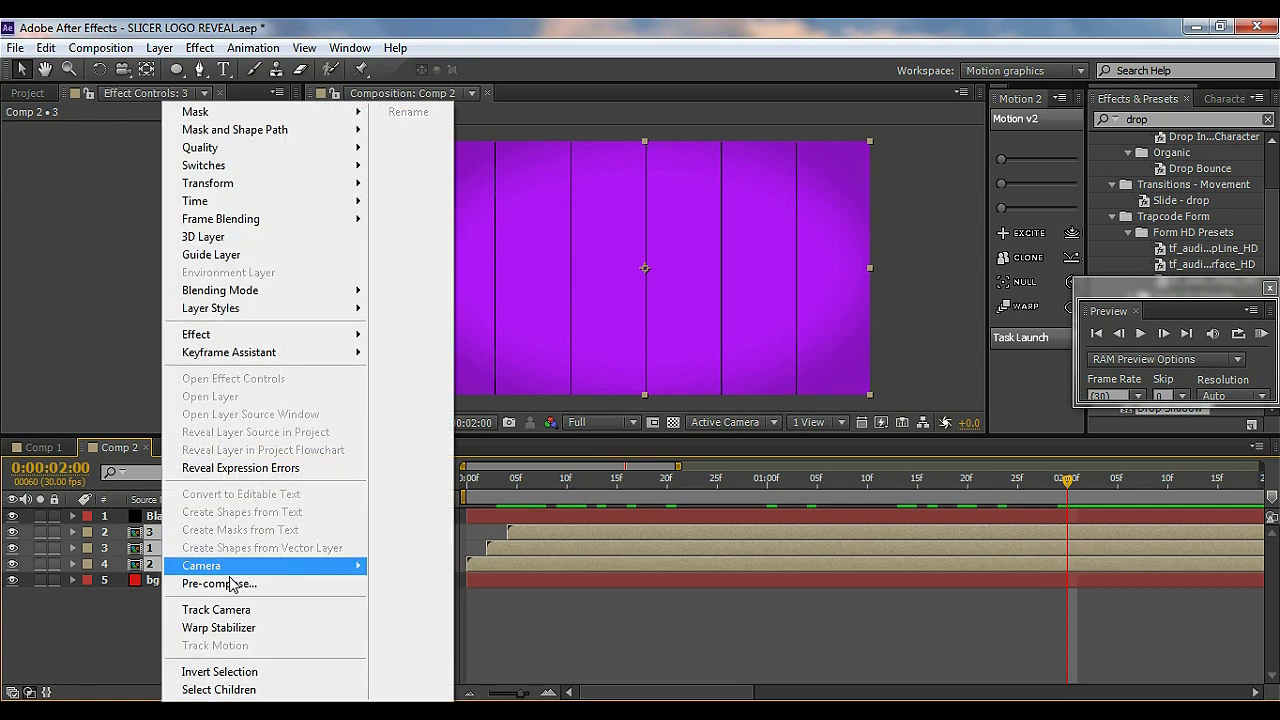
left_click(200, 580)
type("main")
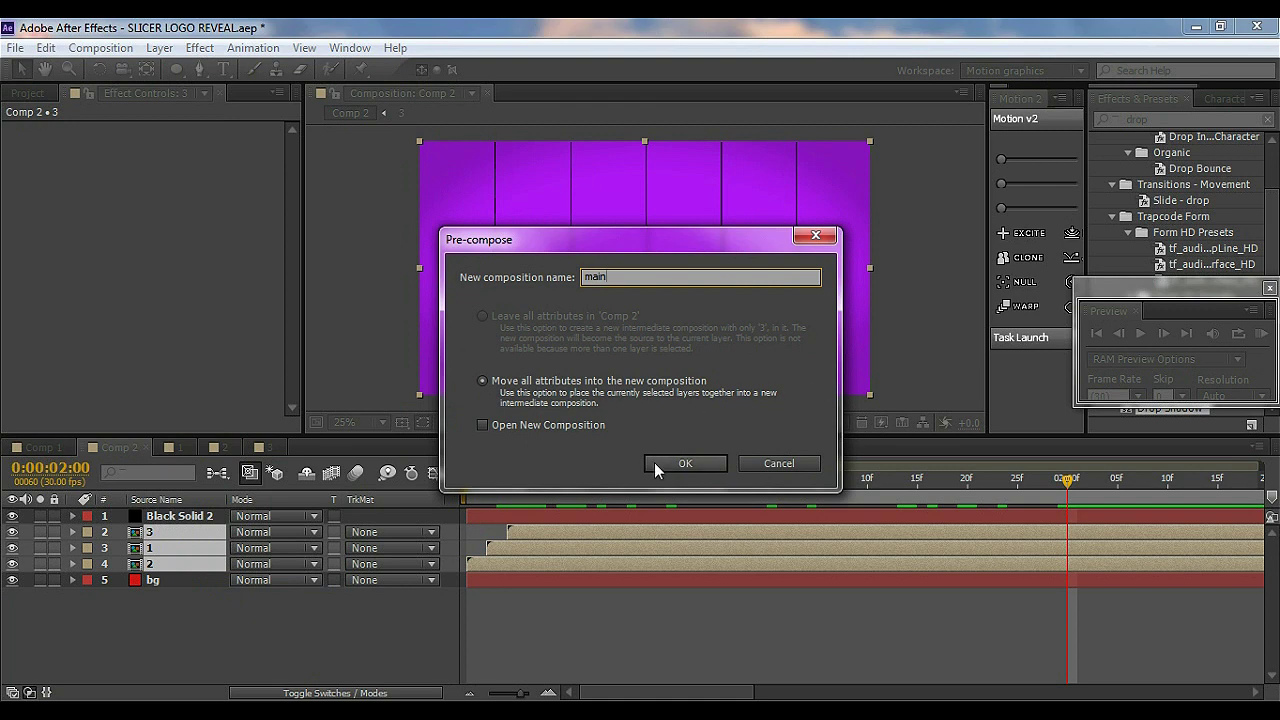
left_click(662, 463)
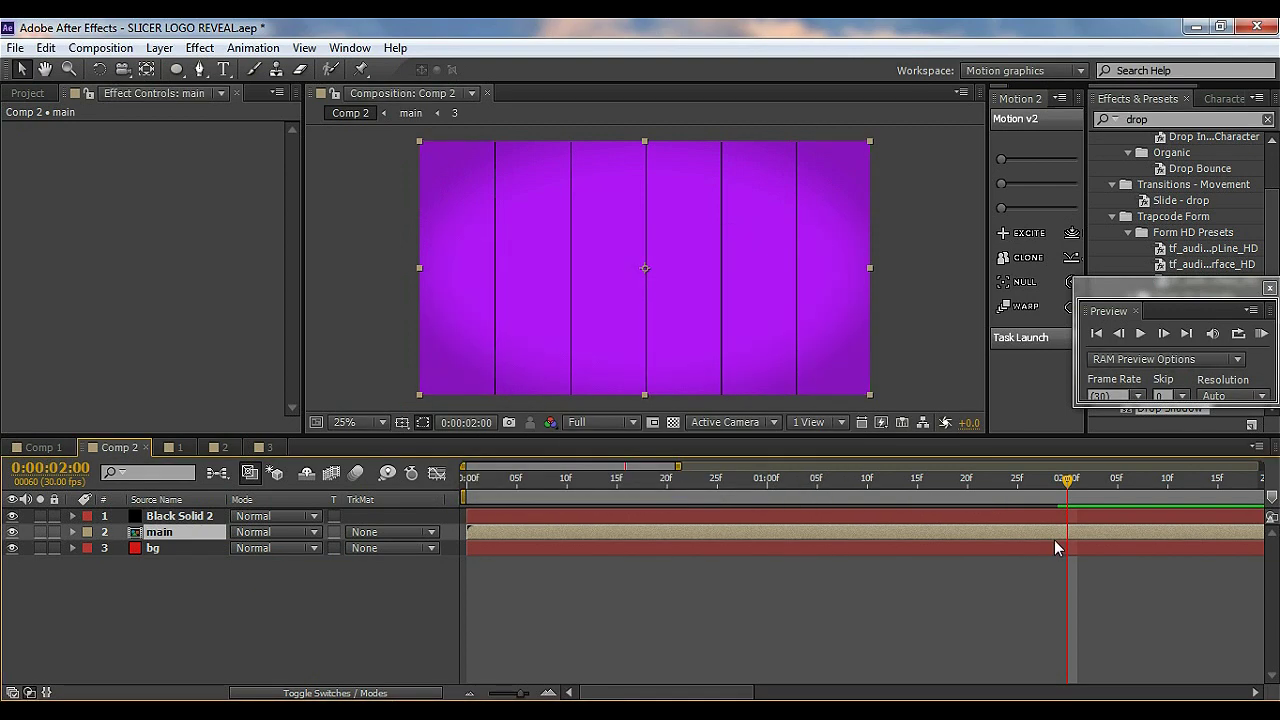
key("alt+]")
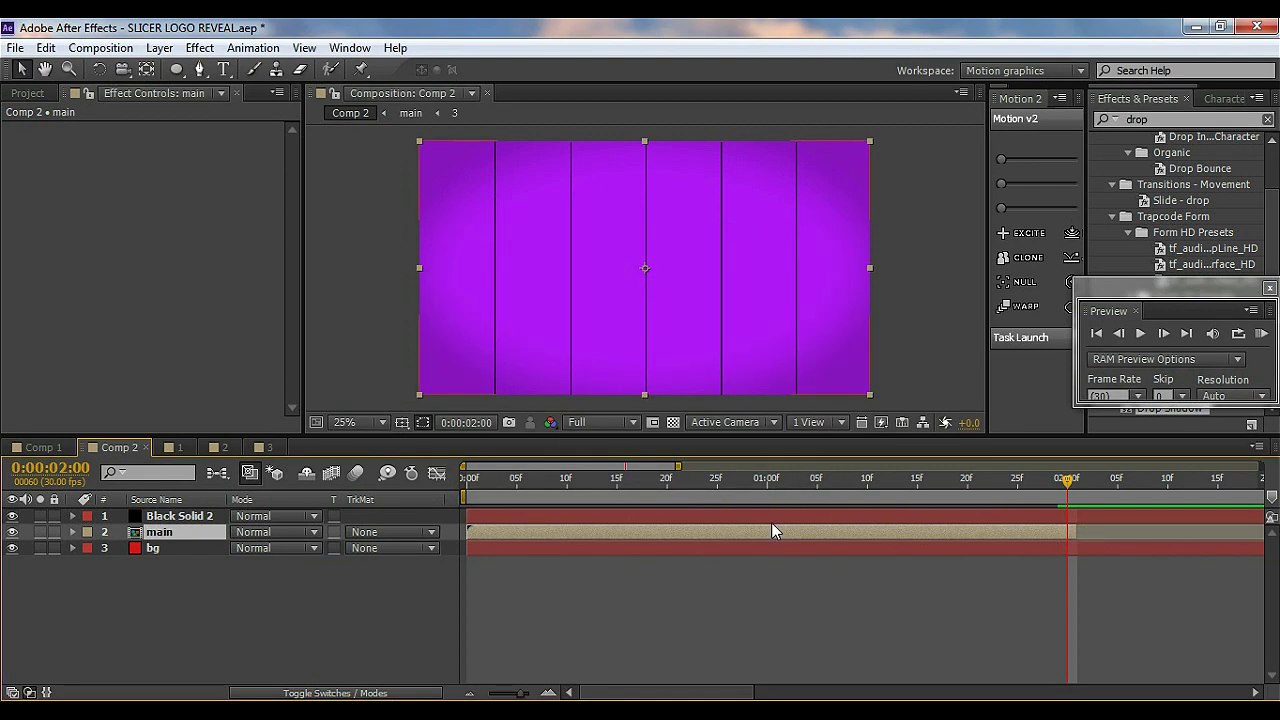
- Duplicate main, time-reverse the copy, and start it at 2 seconds, checking at 3:05
key("ctrl+d")
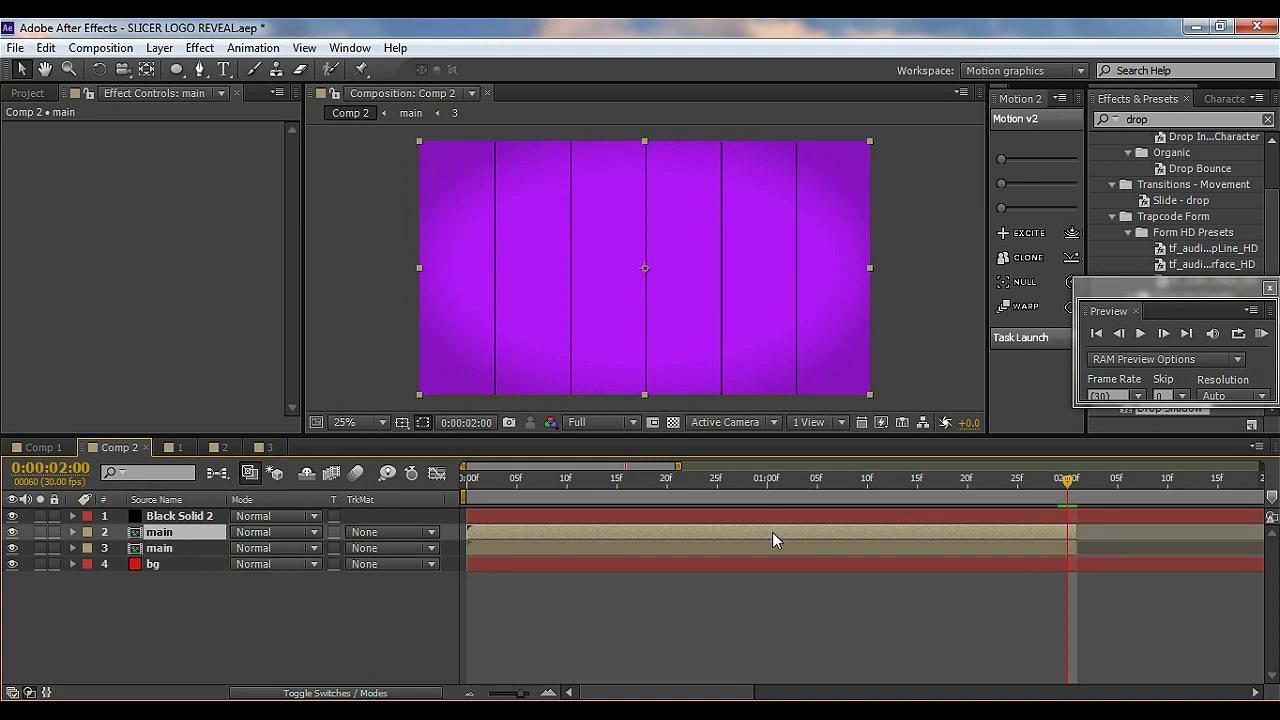
right_click(772, 532)
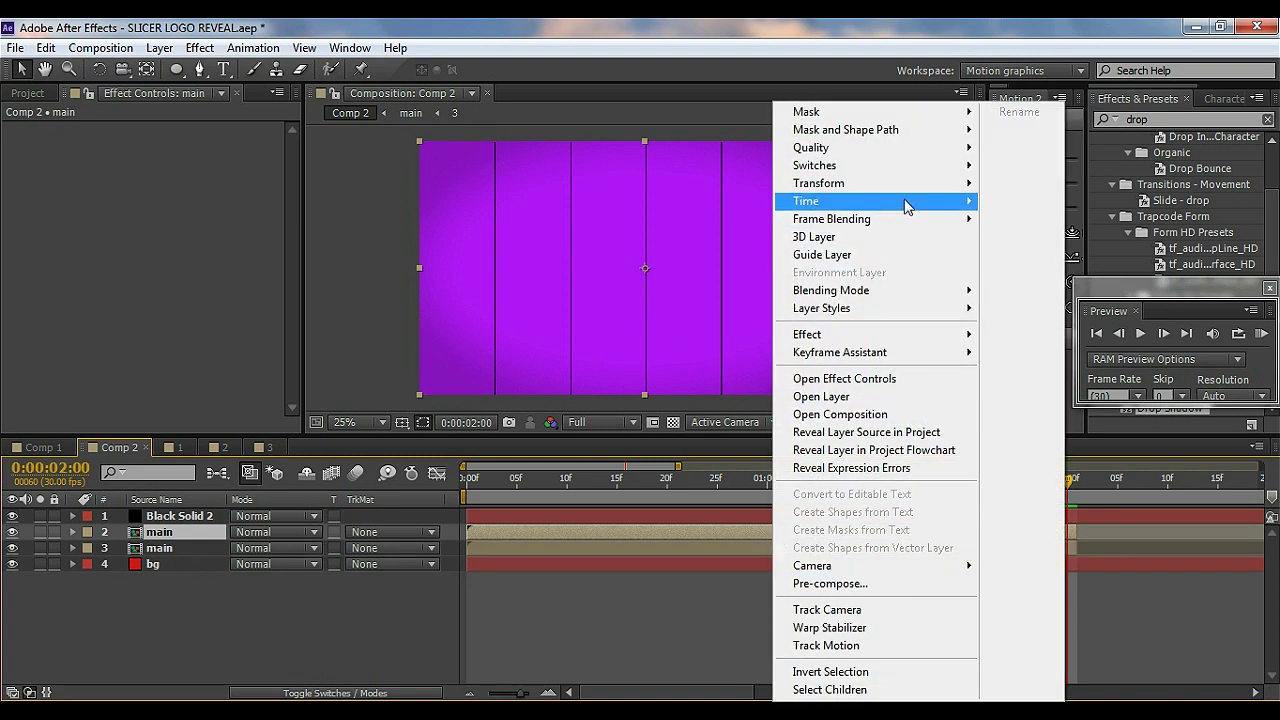
mouse_move(929, 208)
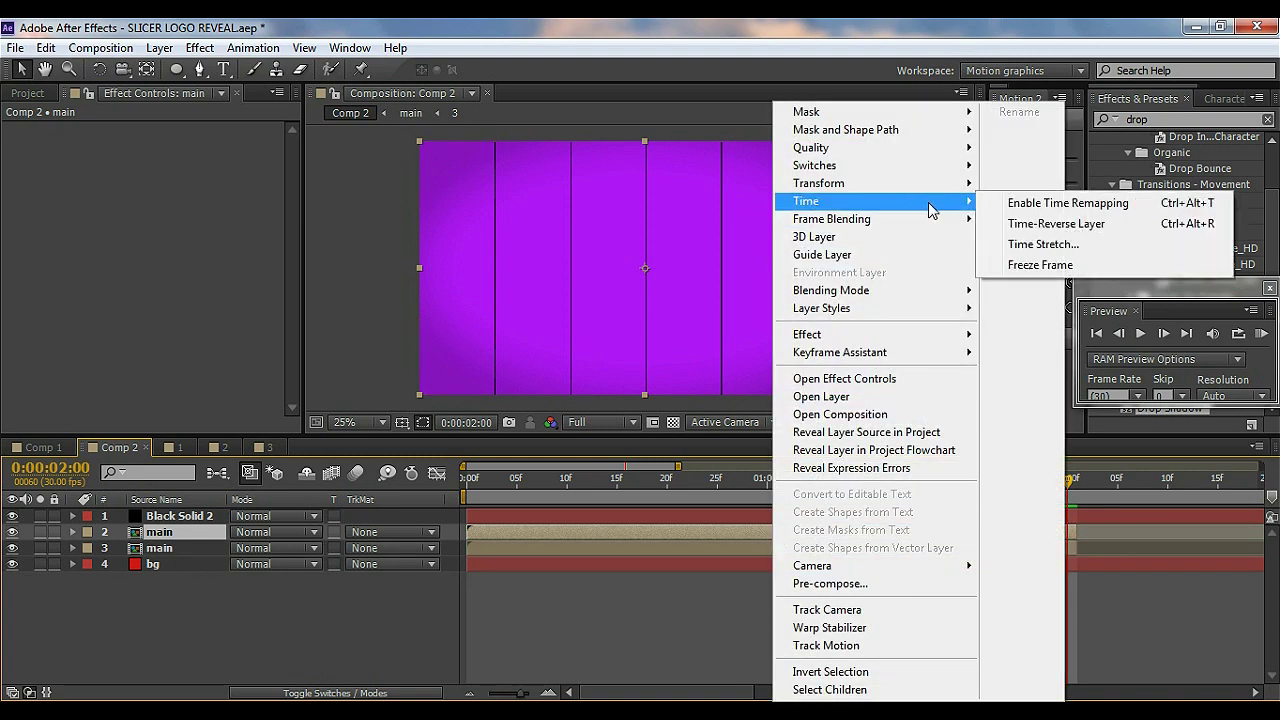
left_click(1036, 224)
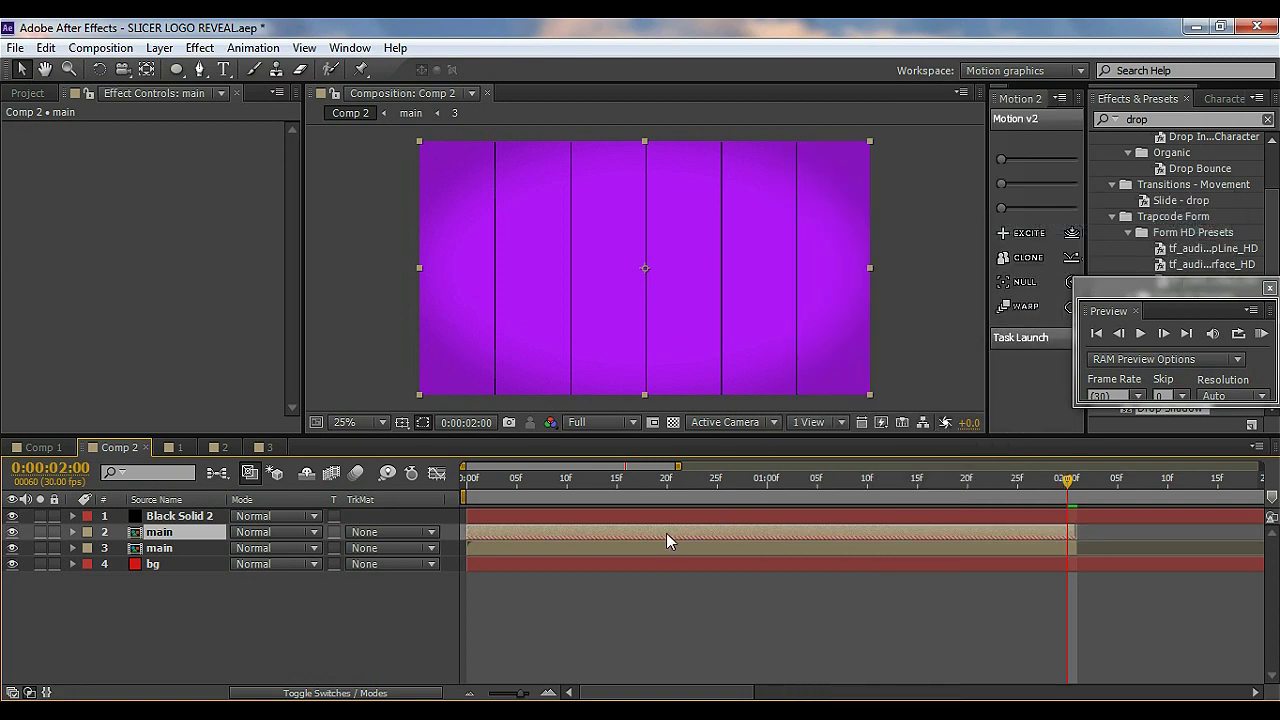
left_click_drag(678, 537, 1111, 528)
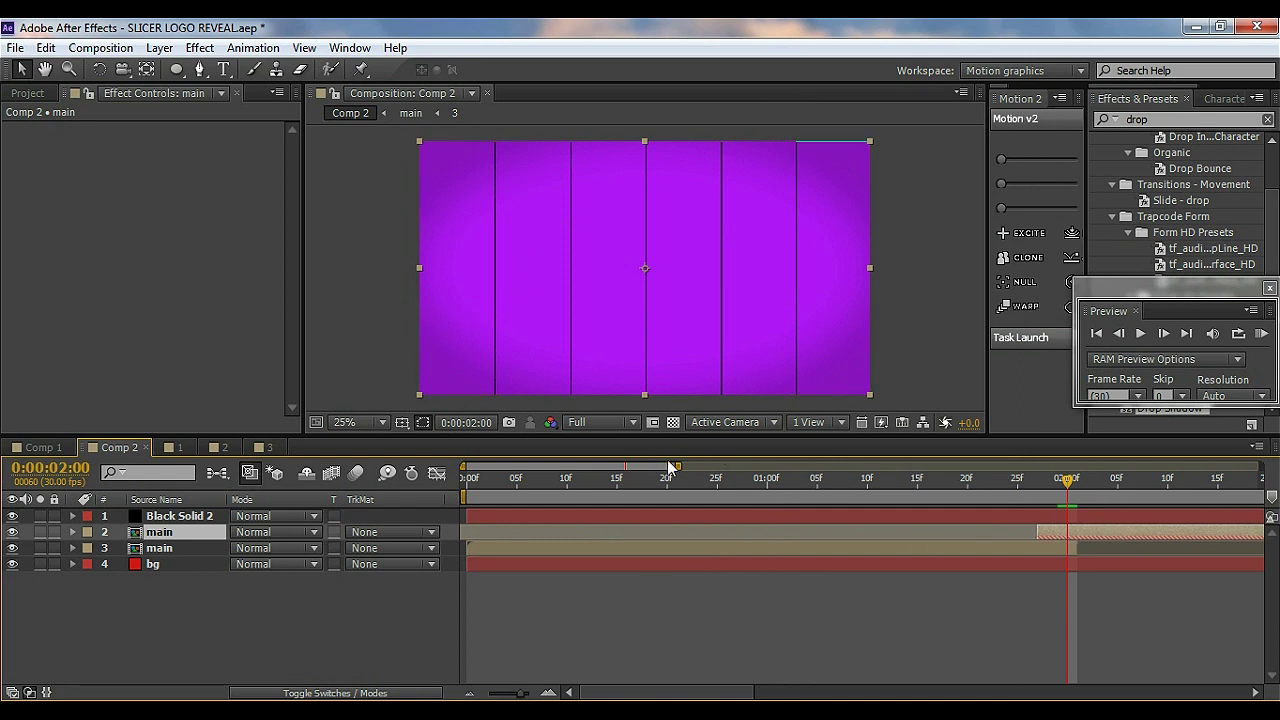
left_click_drag(676, 467, 714, 489)
left_click_drag(834, 500, 977, 507)
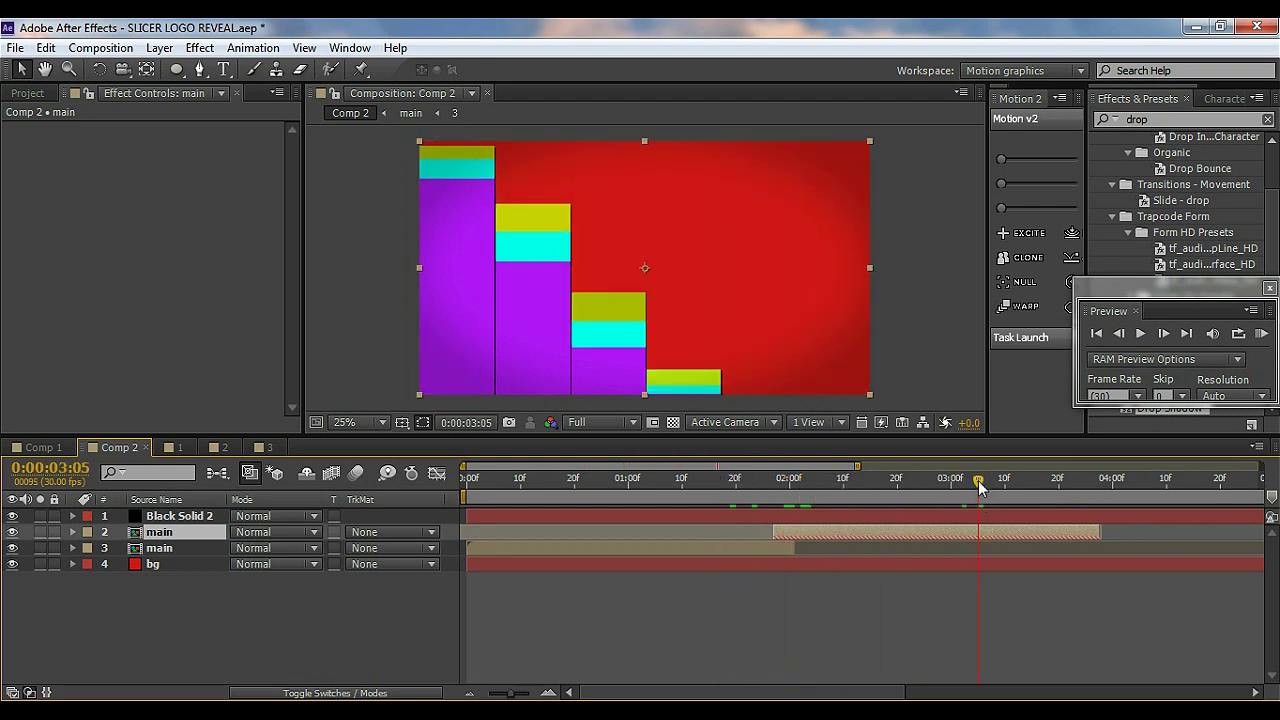
- Add 'DOPE MOTIONS' text at the comp centre and stack it just above bg, beneath the bars
left_click(224, 69)
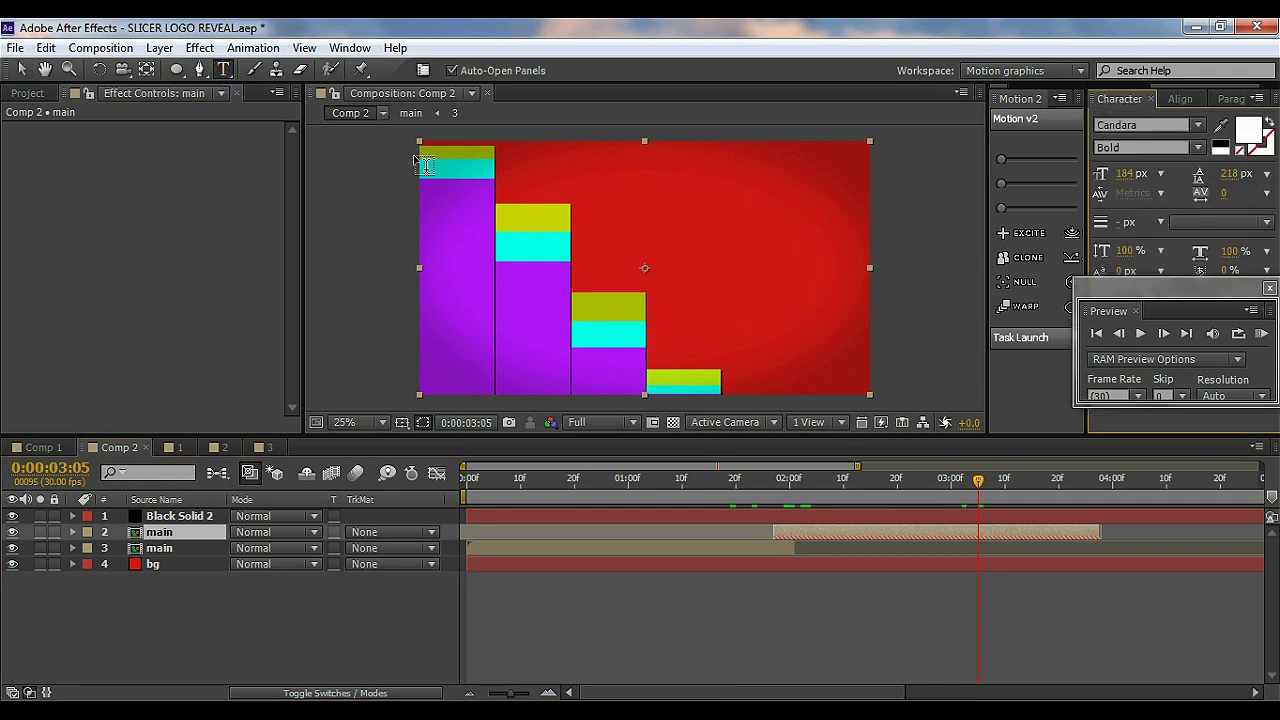
left_click(640, 276)
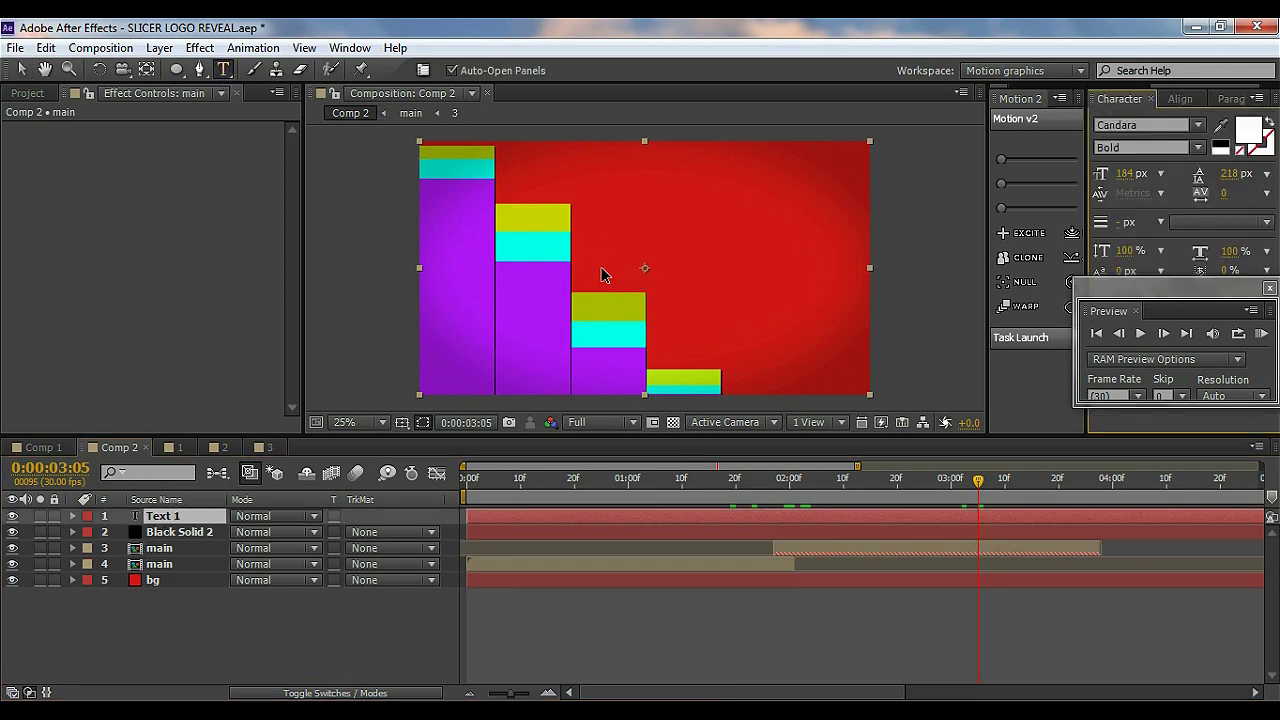
type("DOPE MOTIONS")
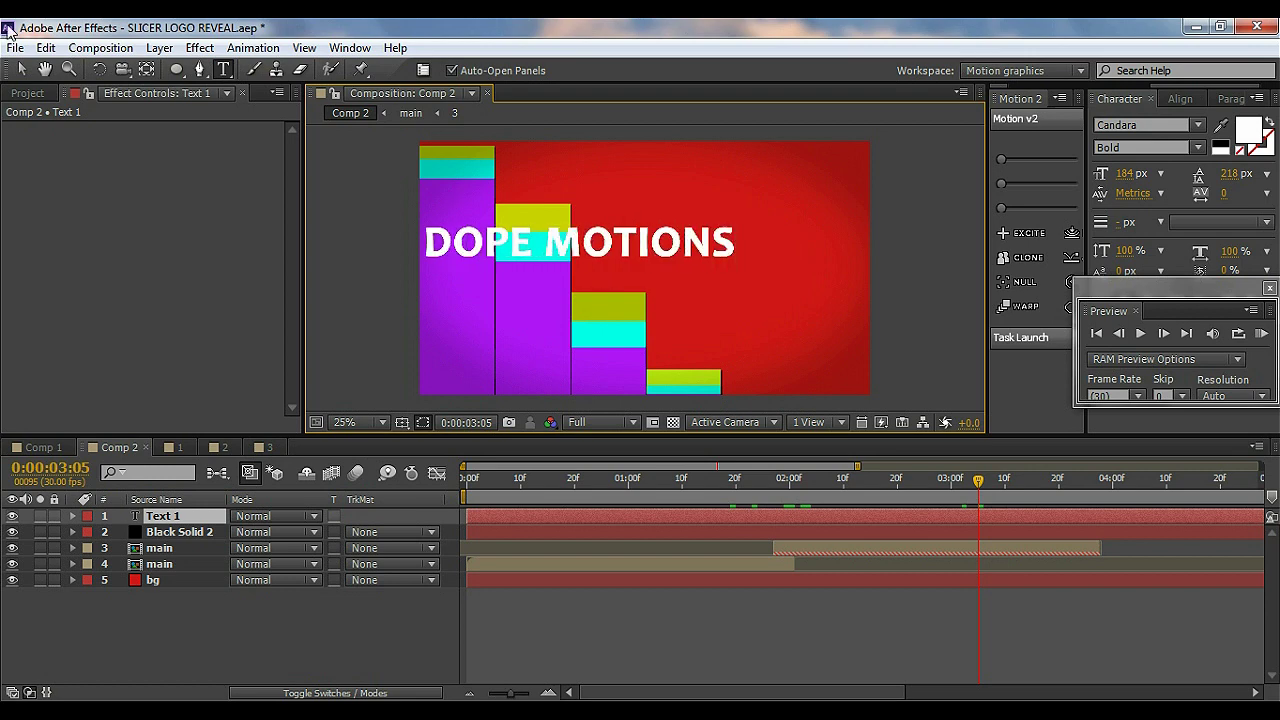
key("Escape")
left_click_drag(615, 243, 688, 264)
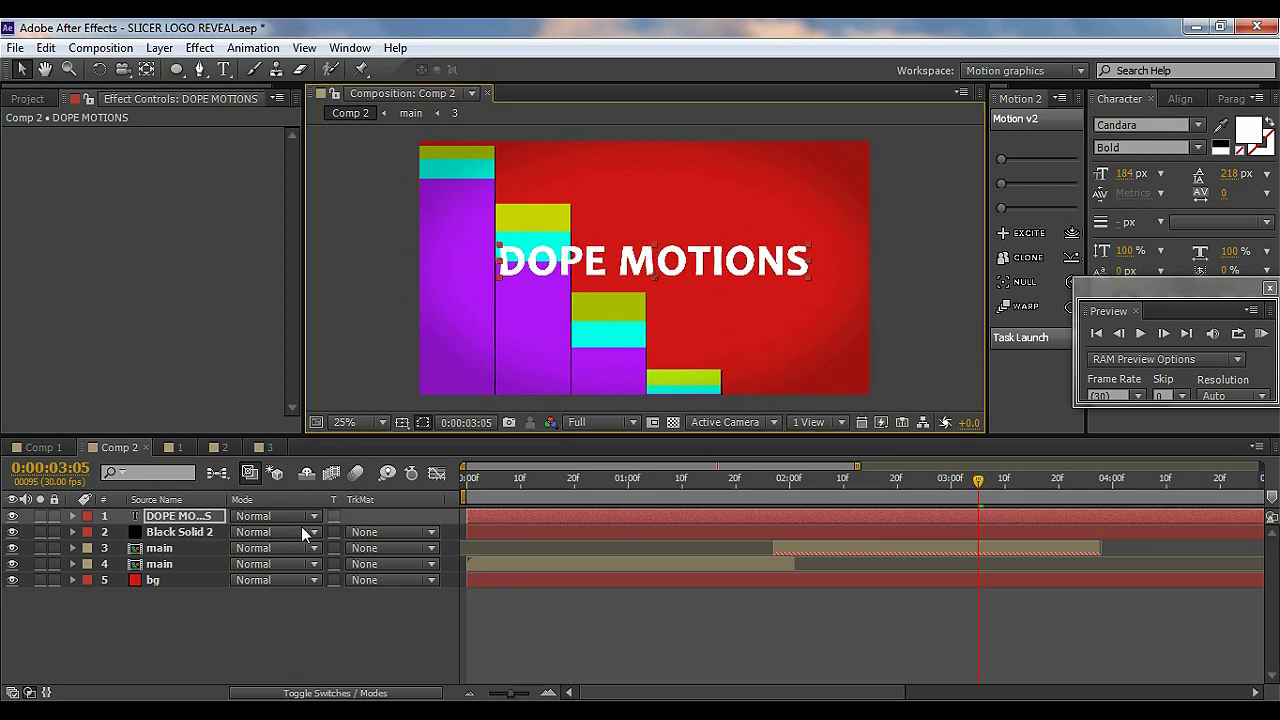
left_click_drag(193, 540, 193, 571)
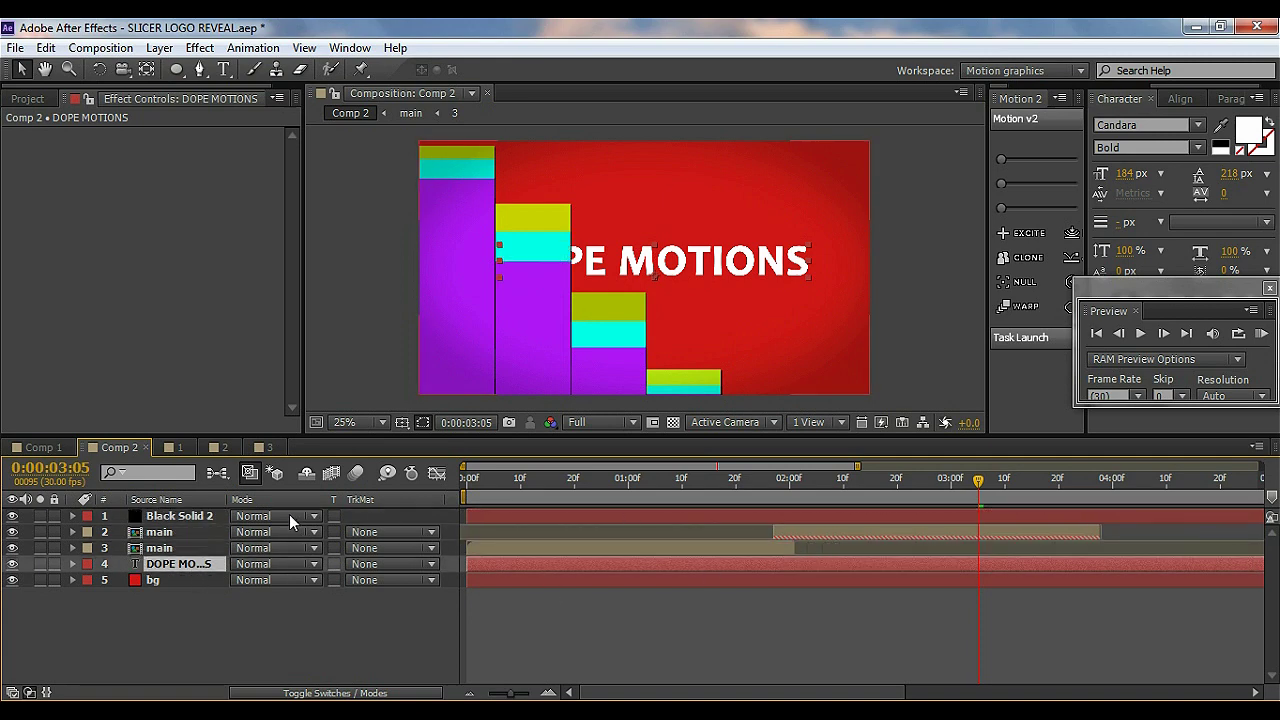
- Trim the DOPE MOTIONS layer to start at 0:00:02:13, then nudge it slightly earlier
left_click(974, 487)
left_click_drag(952, 493, 856, 501)
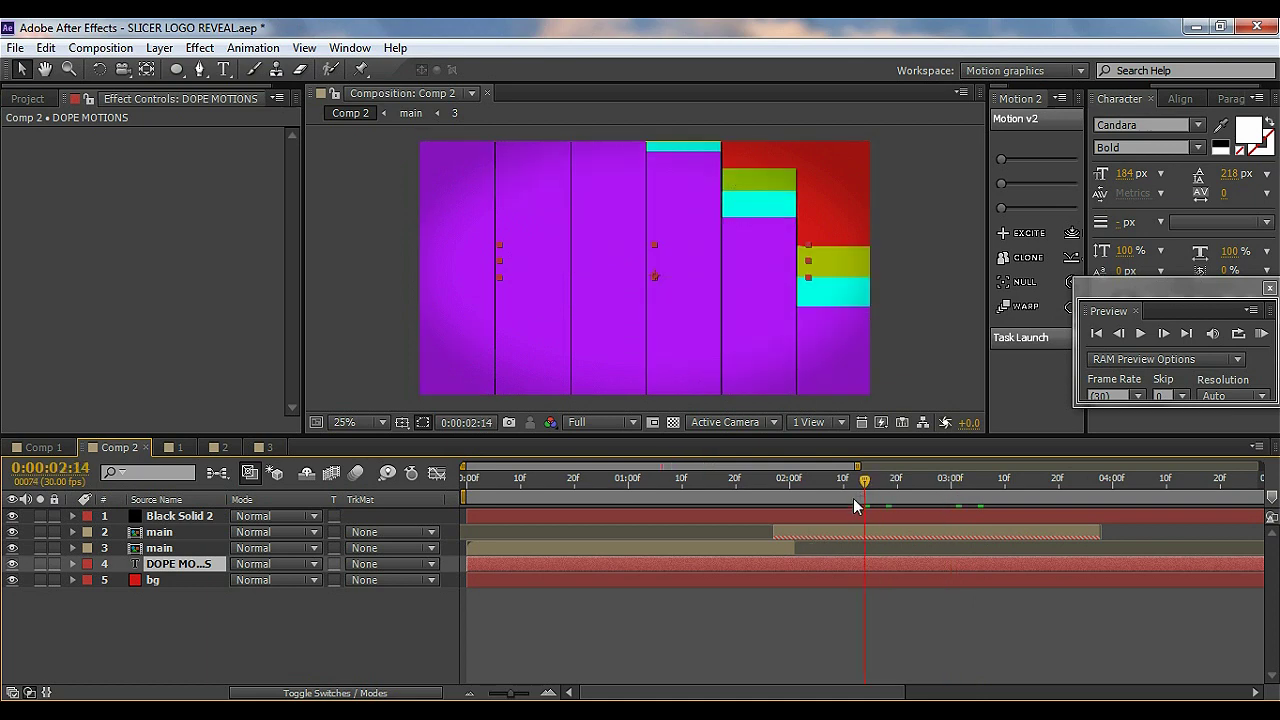
key("Page_Up")
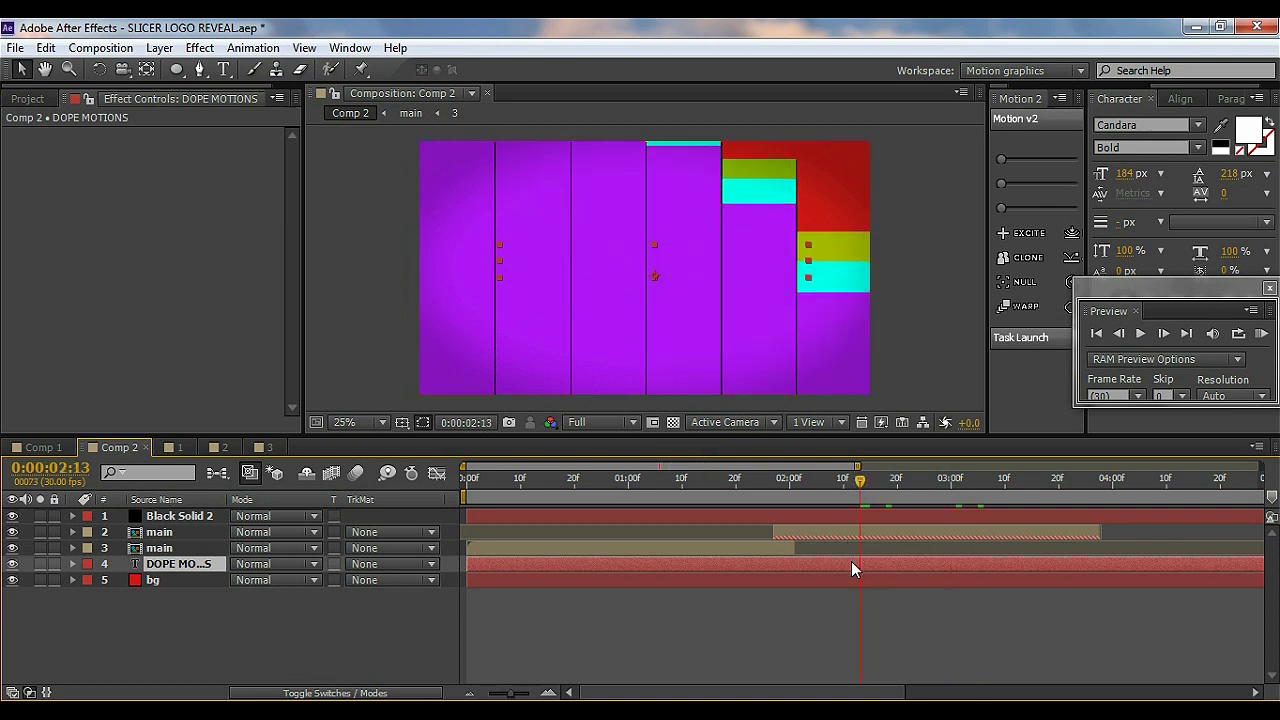
key("alt+bracketleft")
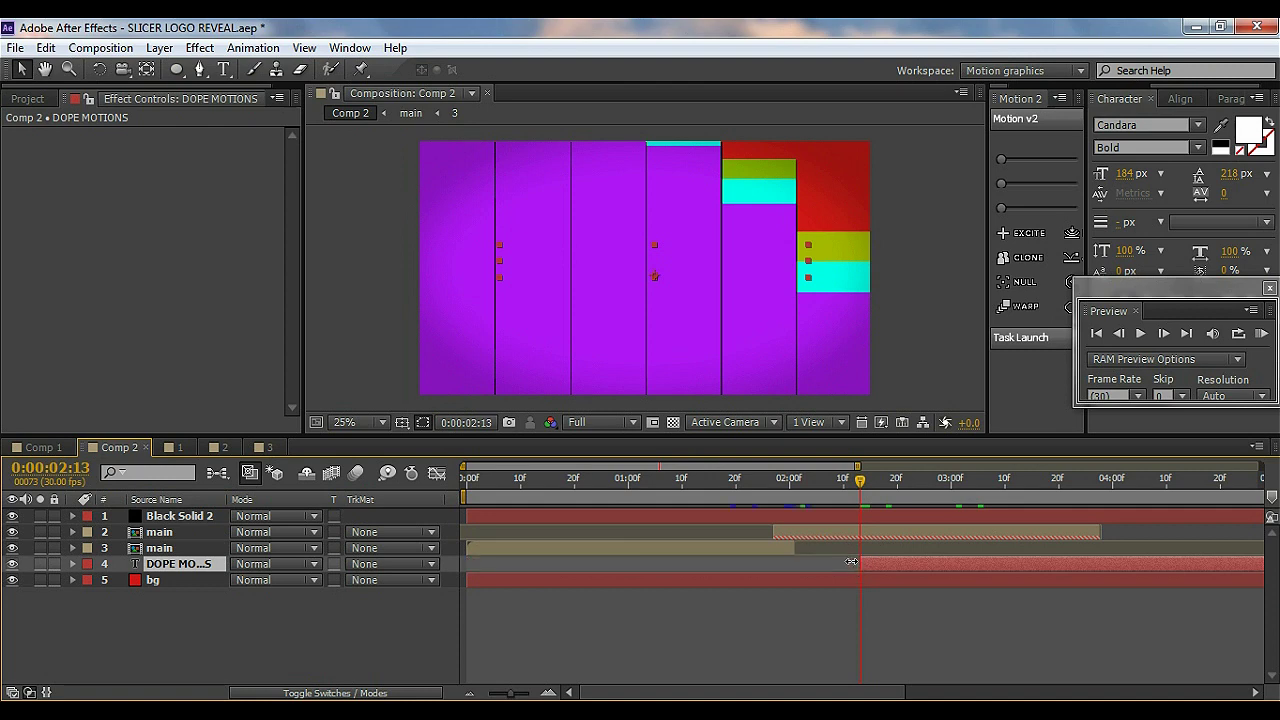
left_click_drag(583, 478, 541, 478)
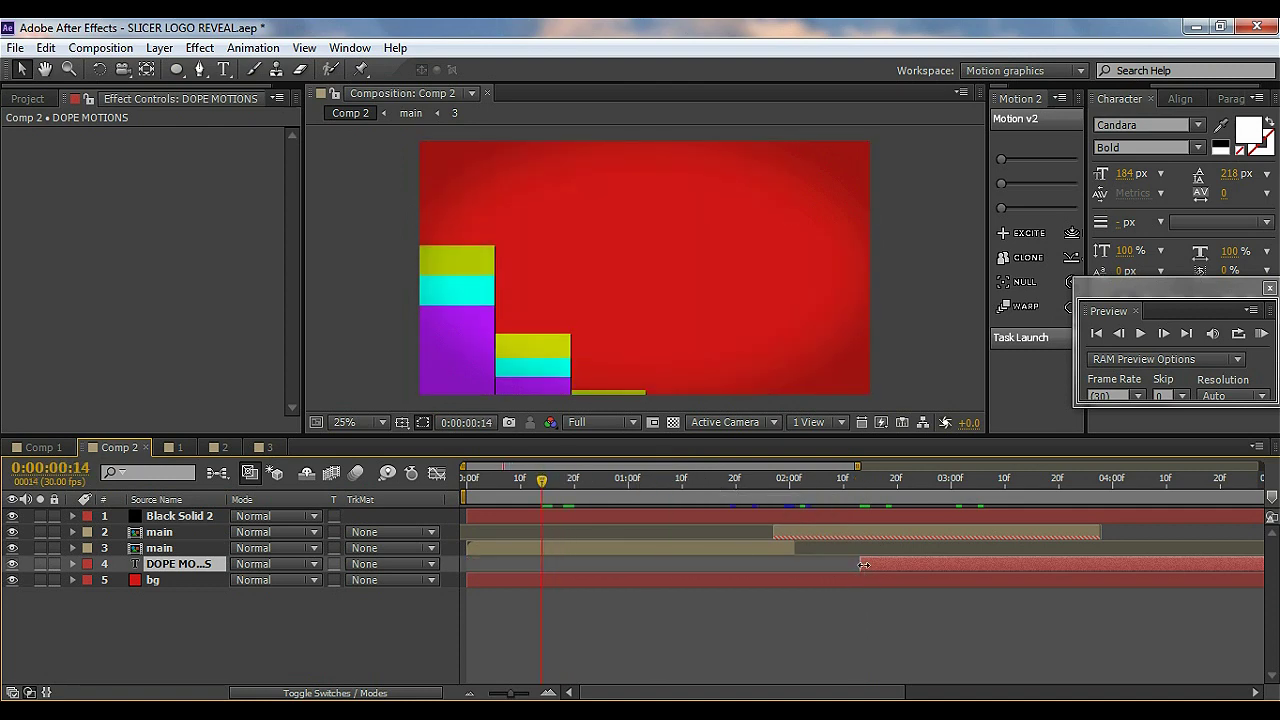
mouse_move(863, 565)
left_mouse_down()
mouse_move(520, 565)
mouse_move(843, 569)
left_mouse_up()
- Set the viewer resolution to Quarter and preview the bars up to about 2:20
left_click_drag(540, 485, 703, 494)
left_click(627, 421)
left_click(620, 534)
left_click_drag(779, 485, 860, 516)
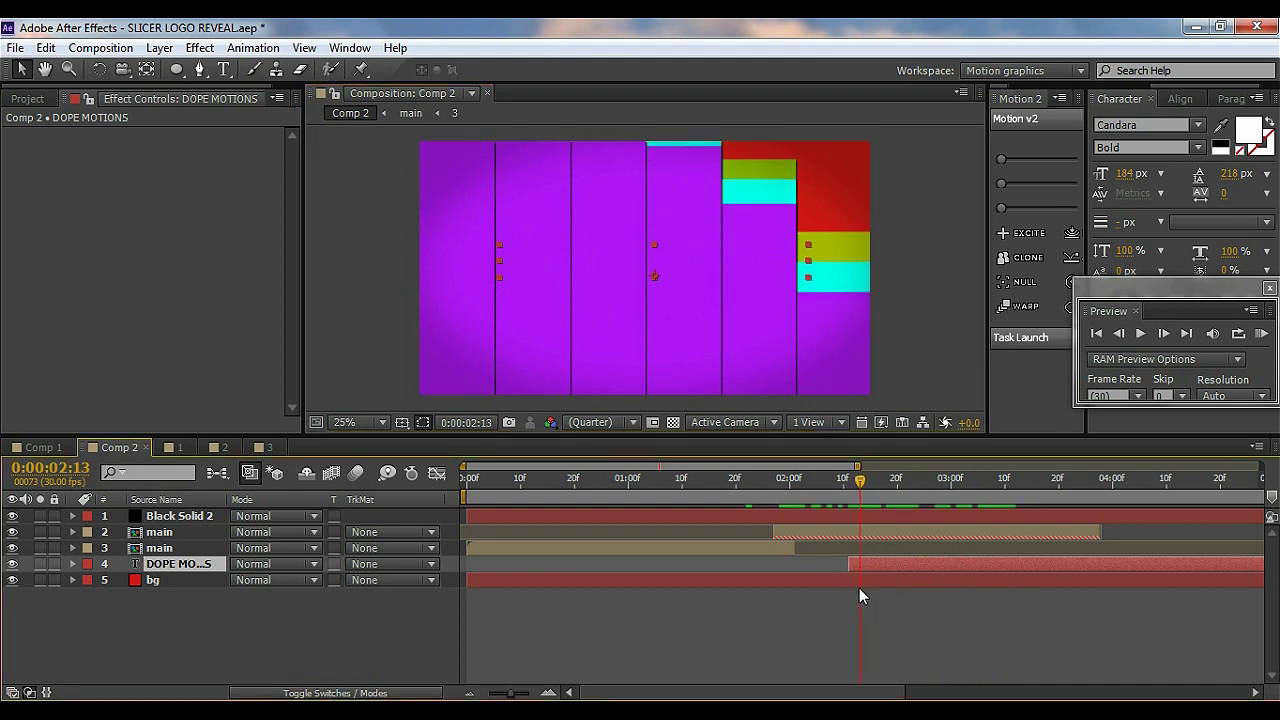
- Keyframe the text's Scale from 0% at 2:13 to 100% a little later
key("s")
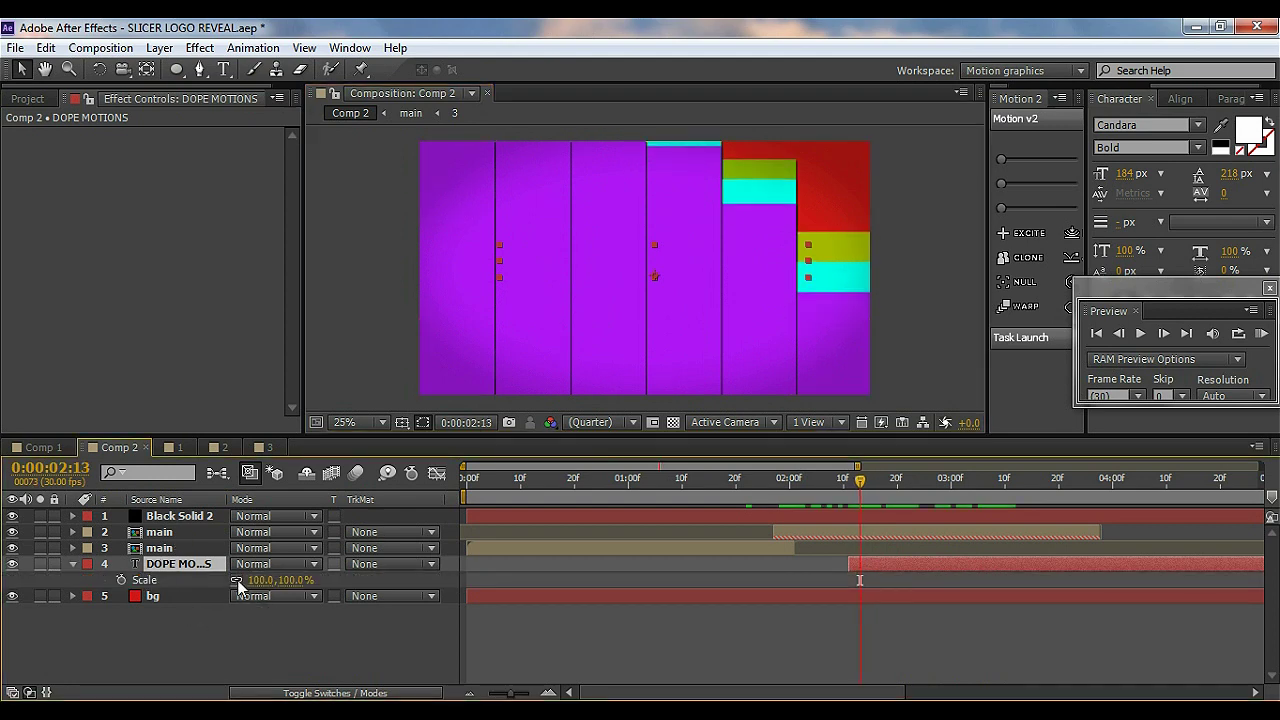
left_click(268, 580)
type("0")
left_click(241, 637)
left_click(121, 580)
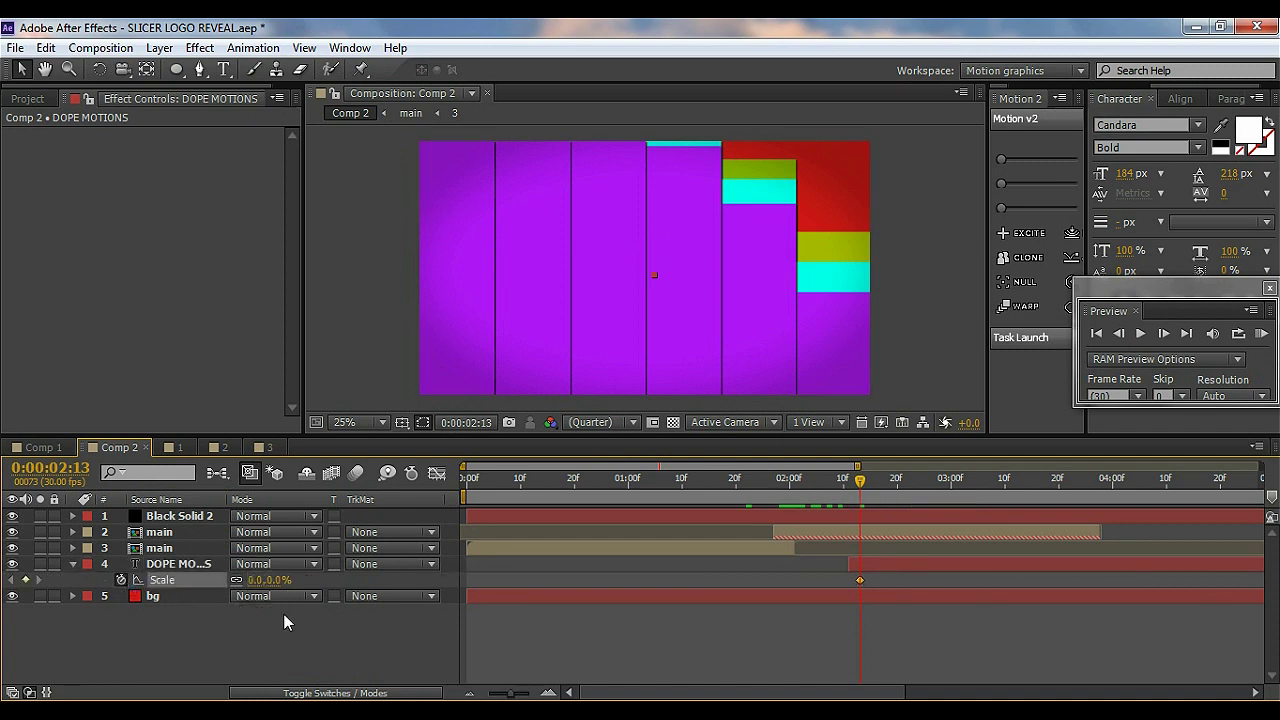
left_click_drag(864, 483, 950, 490)
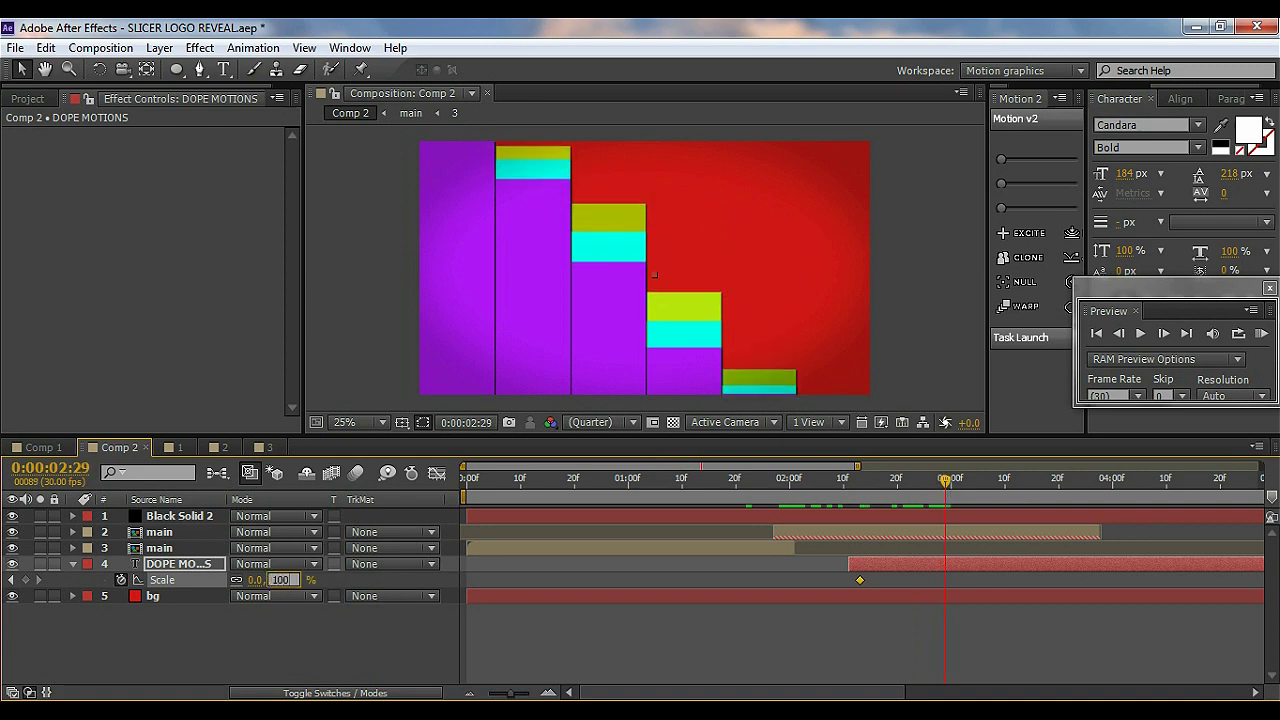
left_click(320, 628)
- Easy Ease both Scale keyframes, shift them later and slow the scale-in, previewing to 3:17
left_click_drag(837, 578, 983, 593)
key("F10")
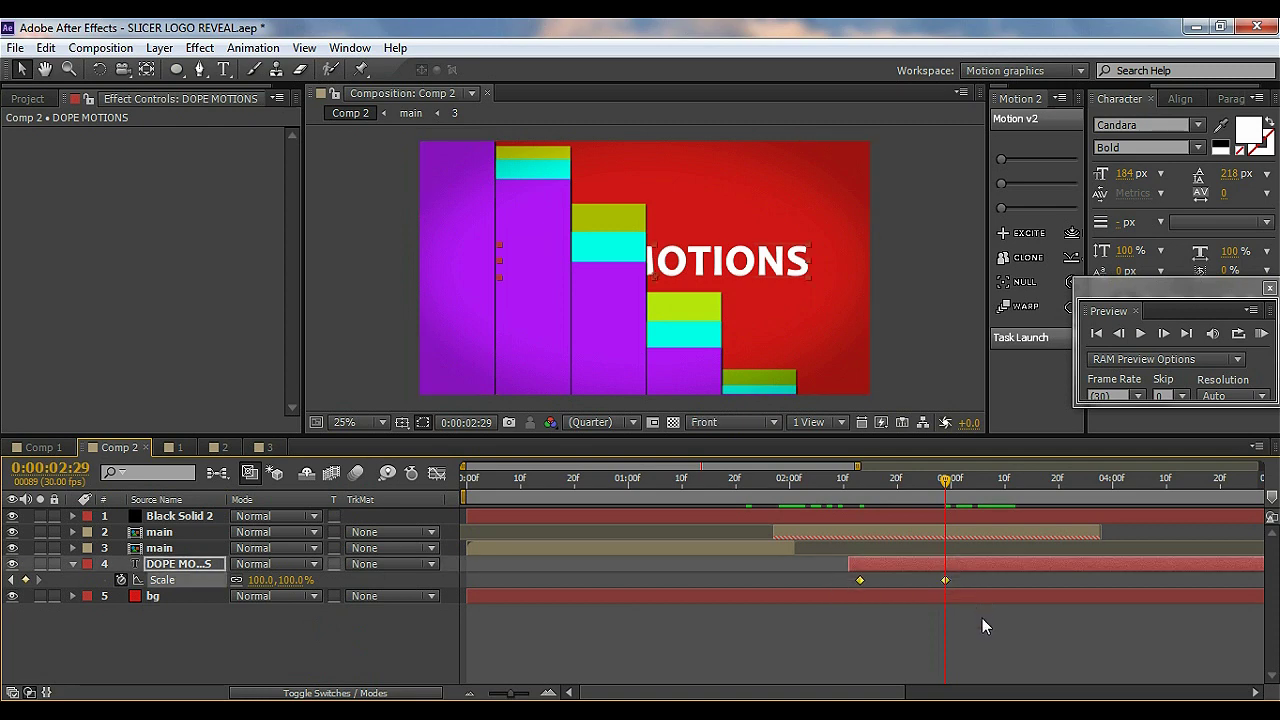
key("F9")
left_click(843, 480)
left_click_drag(853, 485, 939, 502)
left_click_drag(870, 558, 1030, 581)
left_click(823, 643)
left_click_drag(891, 481, 1048, 497)
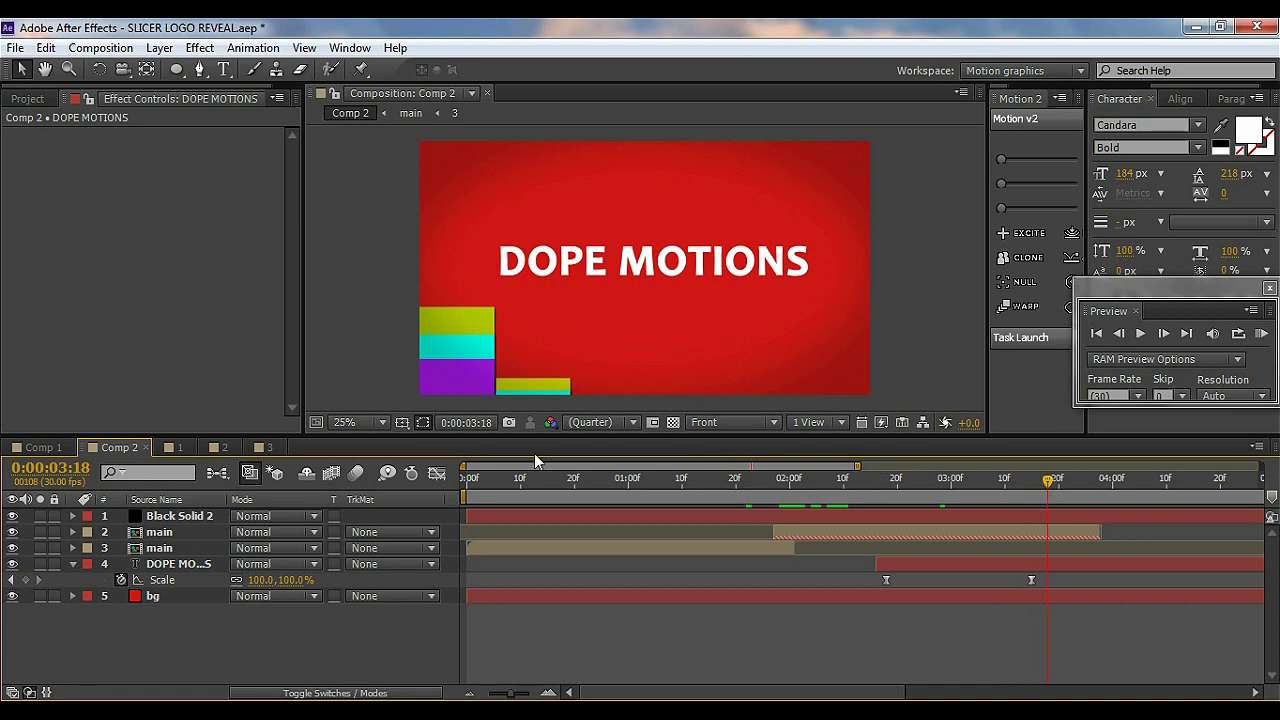
- Apply the Drop Shadow effect to the DOPE MOTIONS text layer
left_click(174, 566)
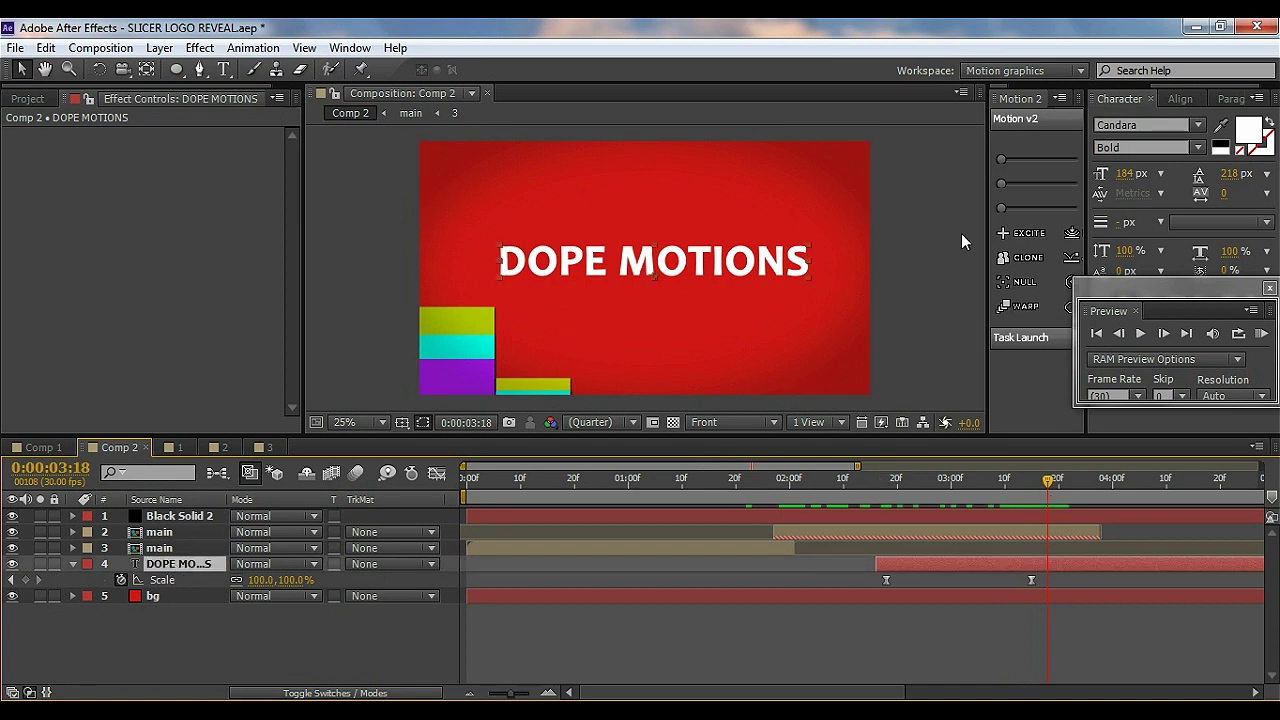
scroll(1160, 100, "up", 3)
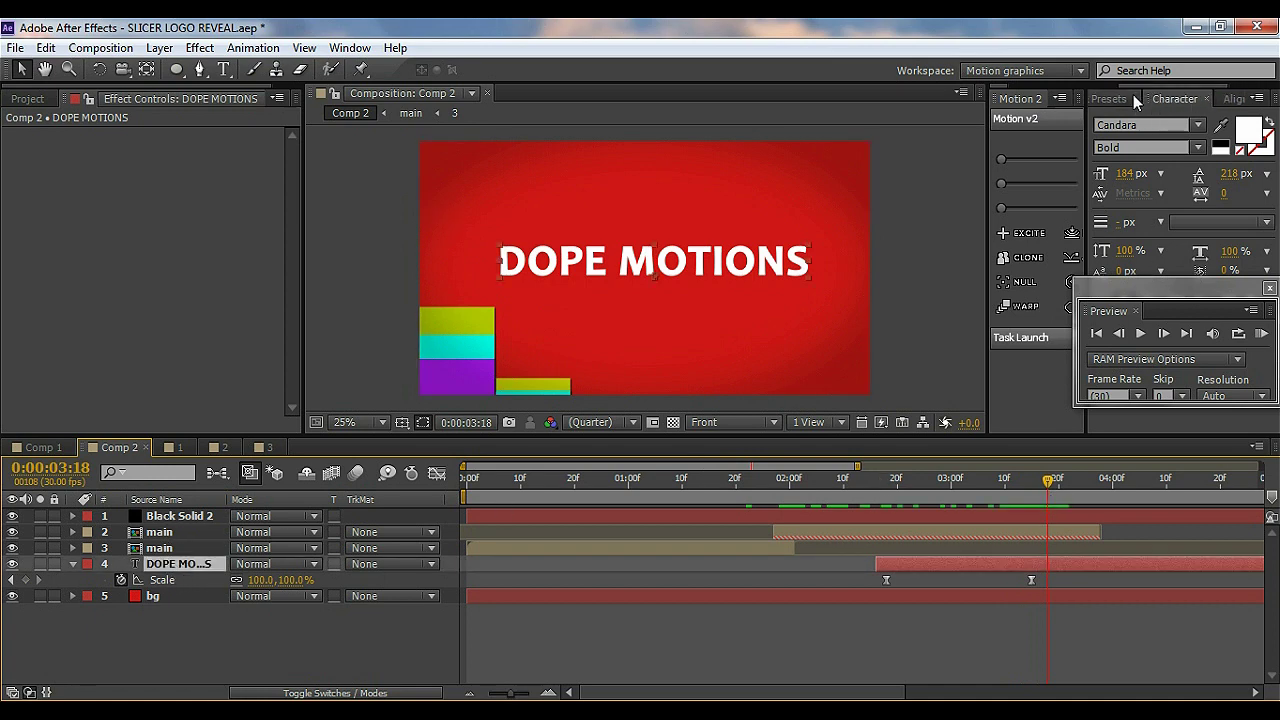
left_click_drag(1168, 283, 1168, 200)
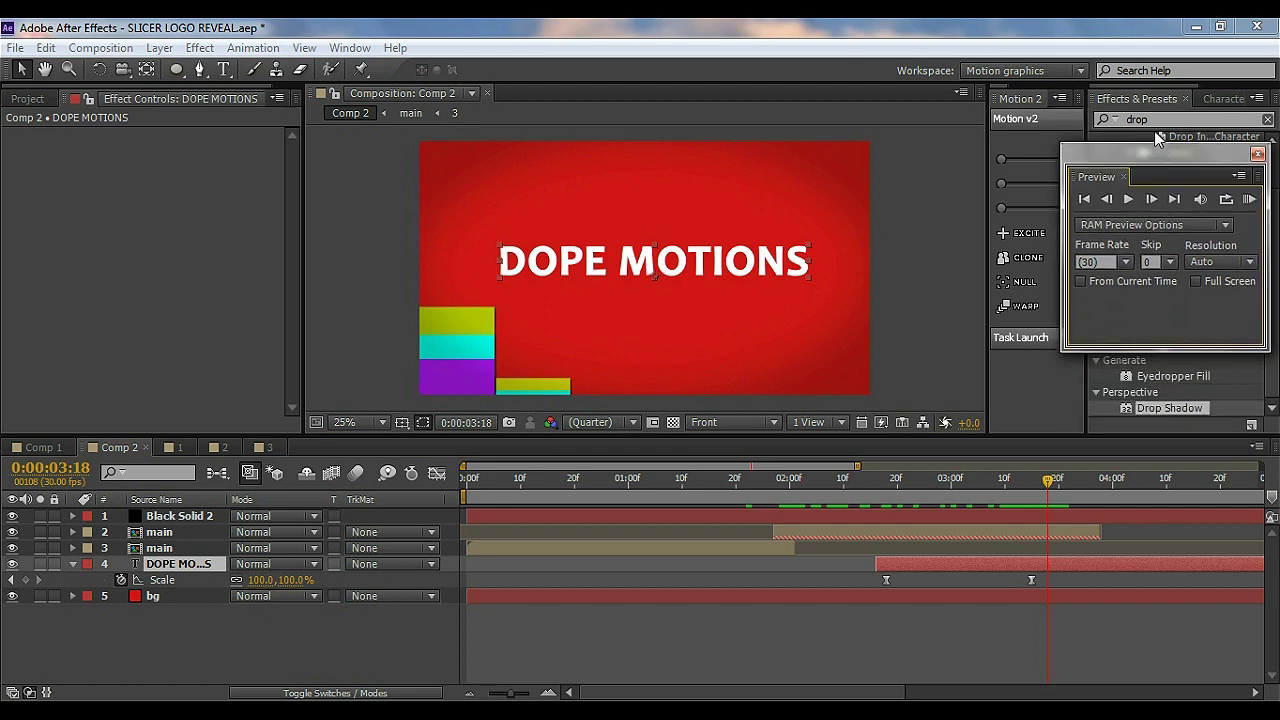
double_click(1162, 409)
key("period")
- Set the shadow to 80% opacity, distance 10 and softness 5, then preview 2:28–3:07
left_click(177, 167)
key("Return")
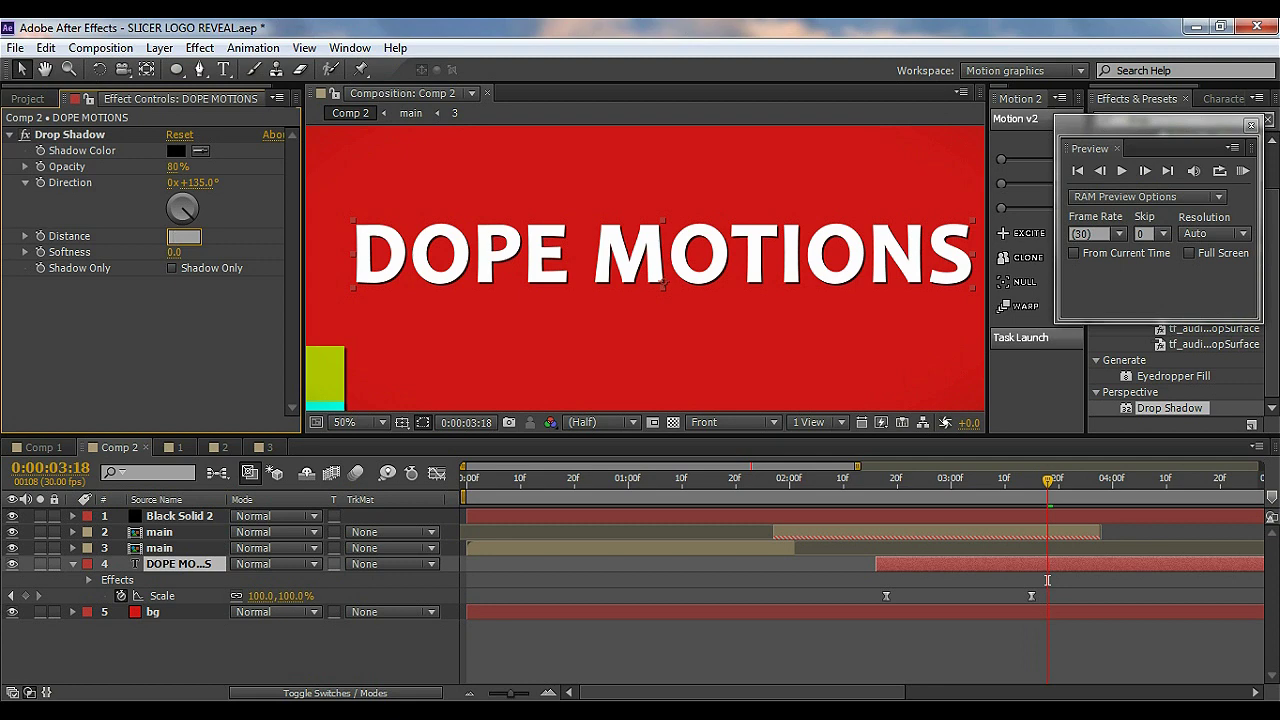
type("10")
key("Return")
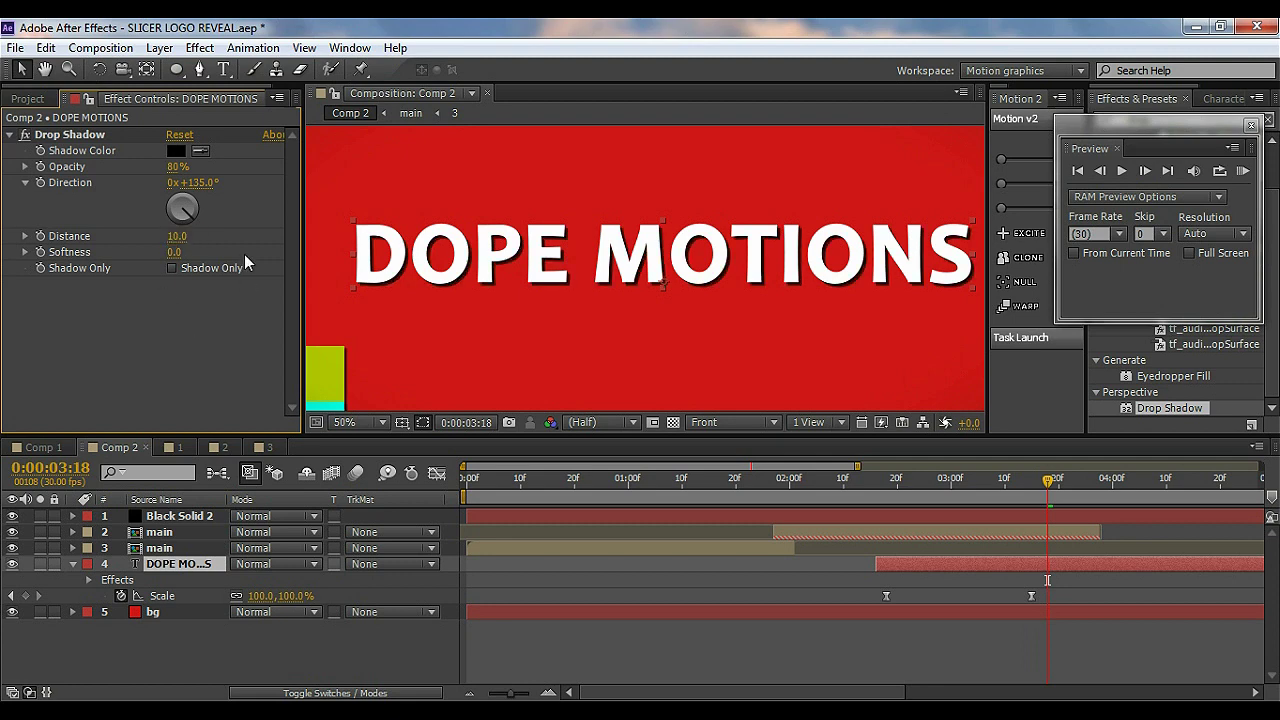
type("5")
key("Return")
scroll(535, 265, "down", 2)
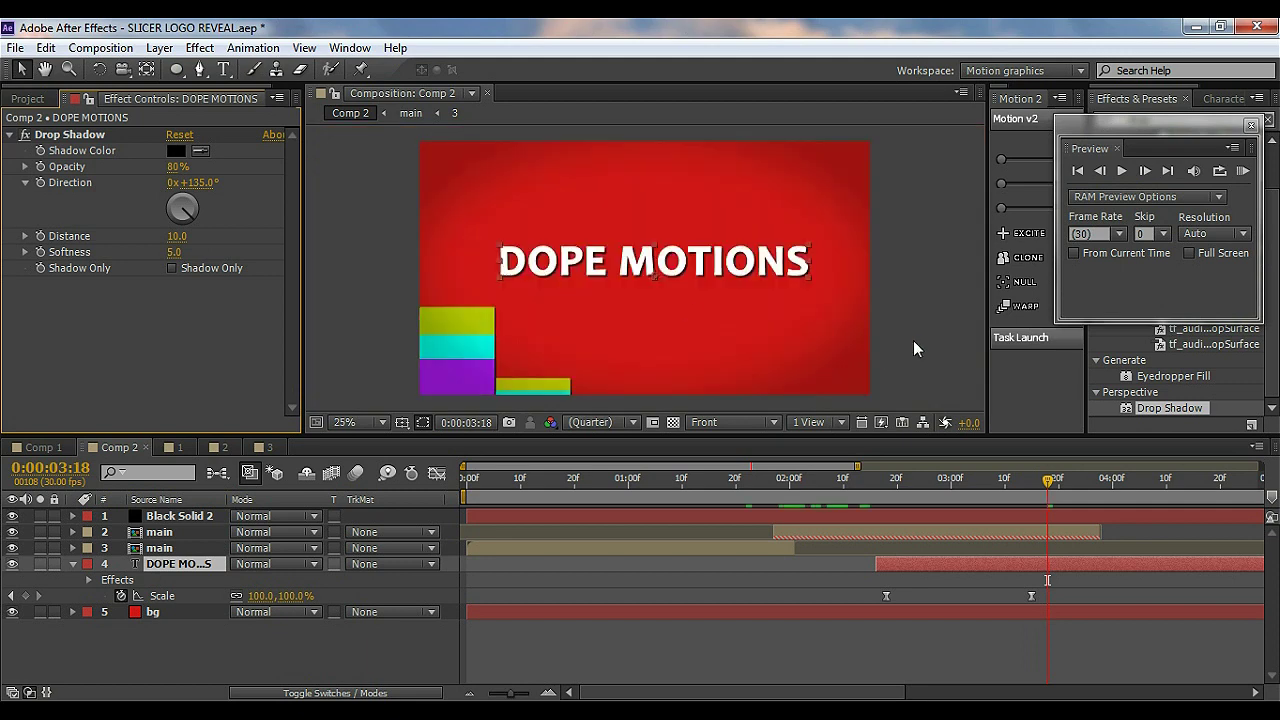
left_click_drag(898, 490, 984, 482)
left_click(1053, 480)
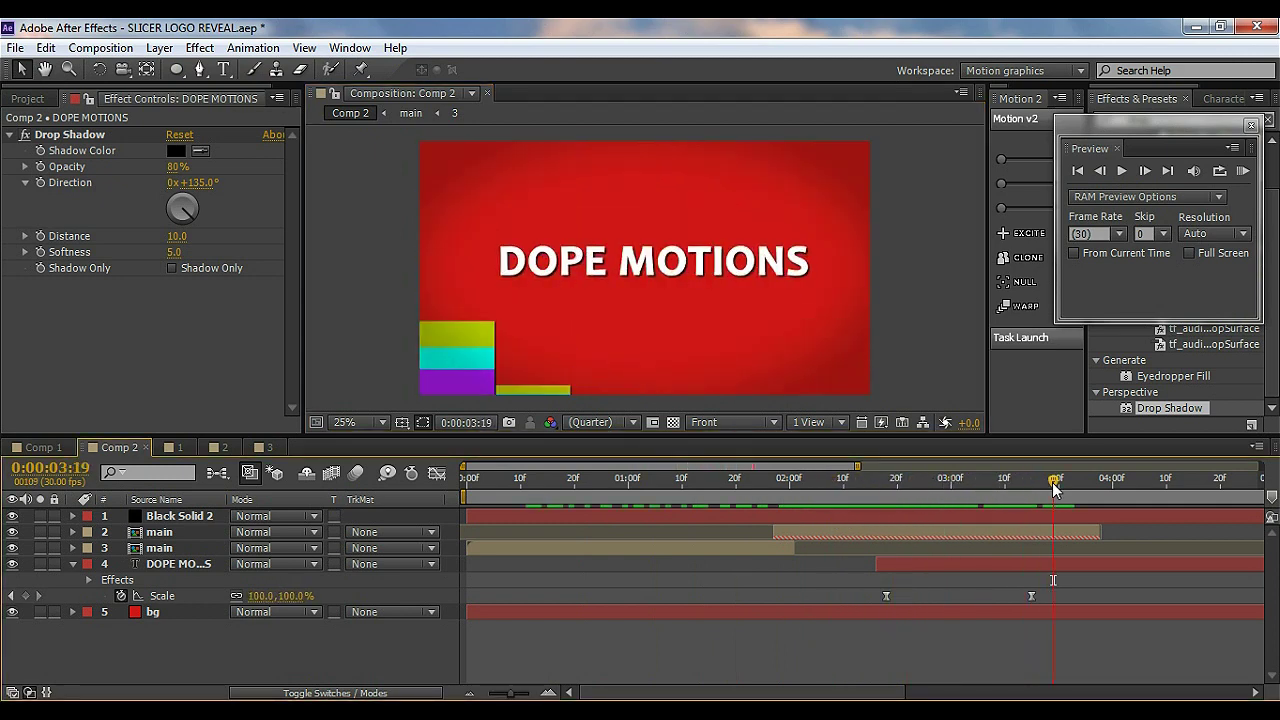